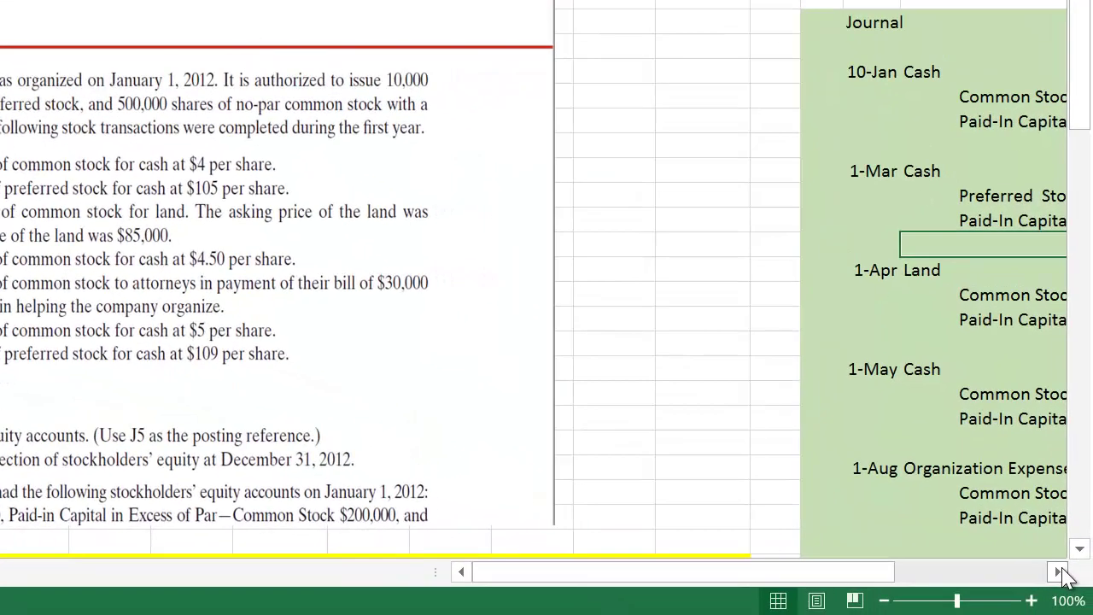
Examine the 10-Jan journal entry's date and cash debit, comparing them with the January 10 common stock issue in problem P13-1A
{"action": "left_click", "coordinate": [1059, 572]}
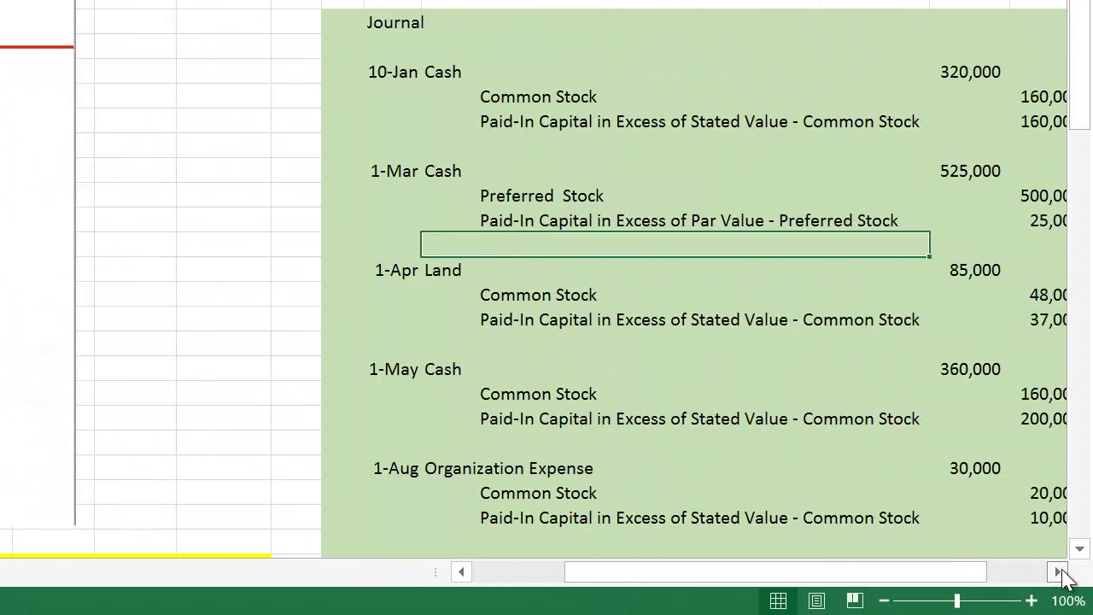
{"action": "left_click", "coordinate": [1059, 572]}
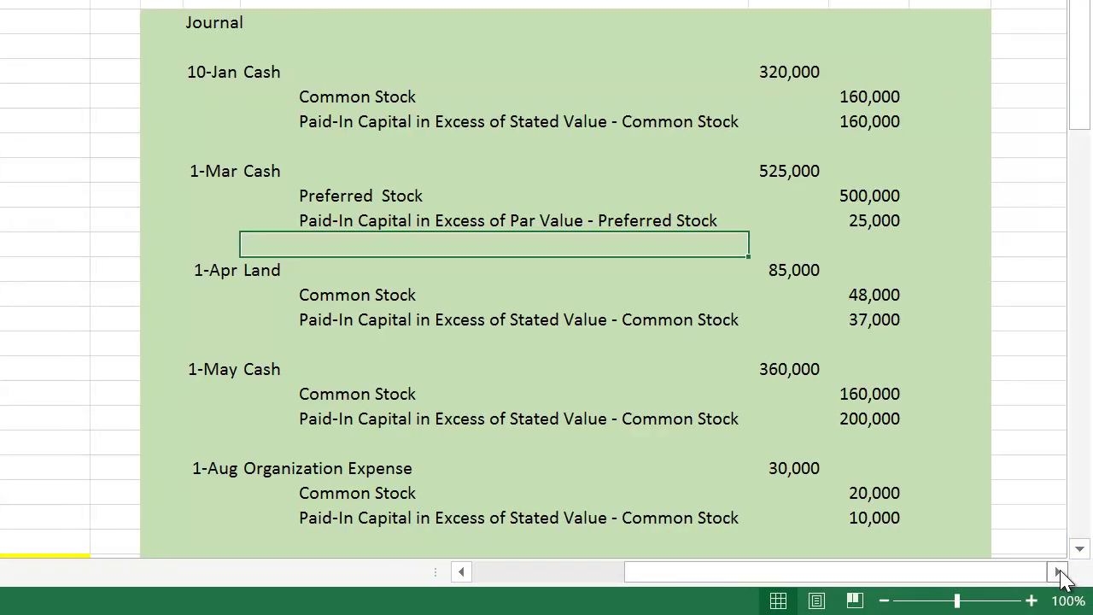
{"action": "left_click", "coordinate": [172, 73]}
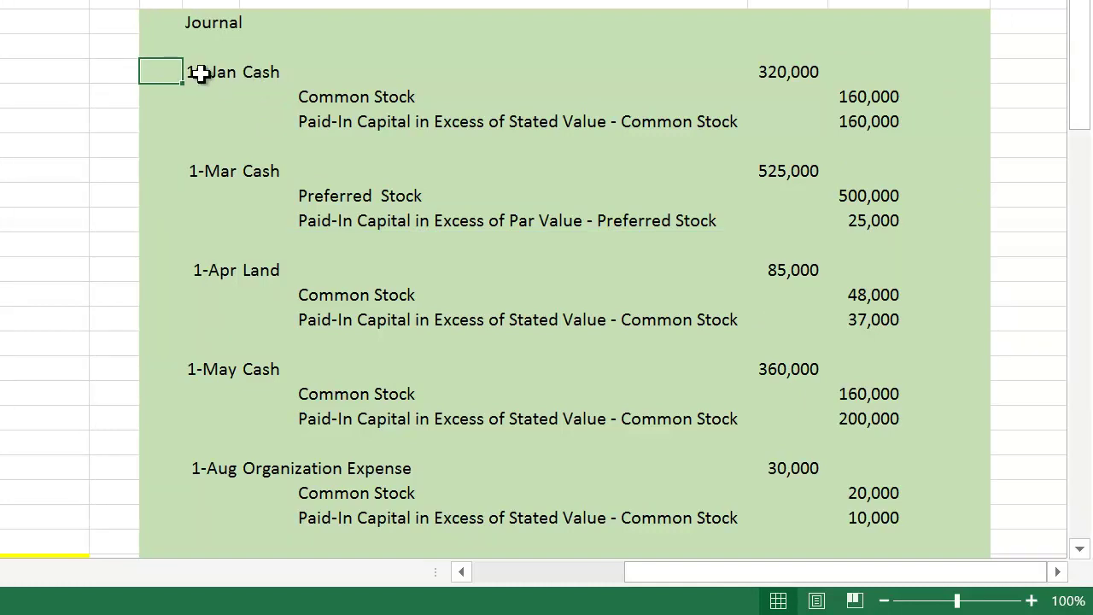
{"action": "left_click", "coordinate": [198, 74]}
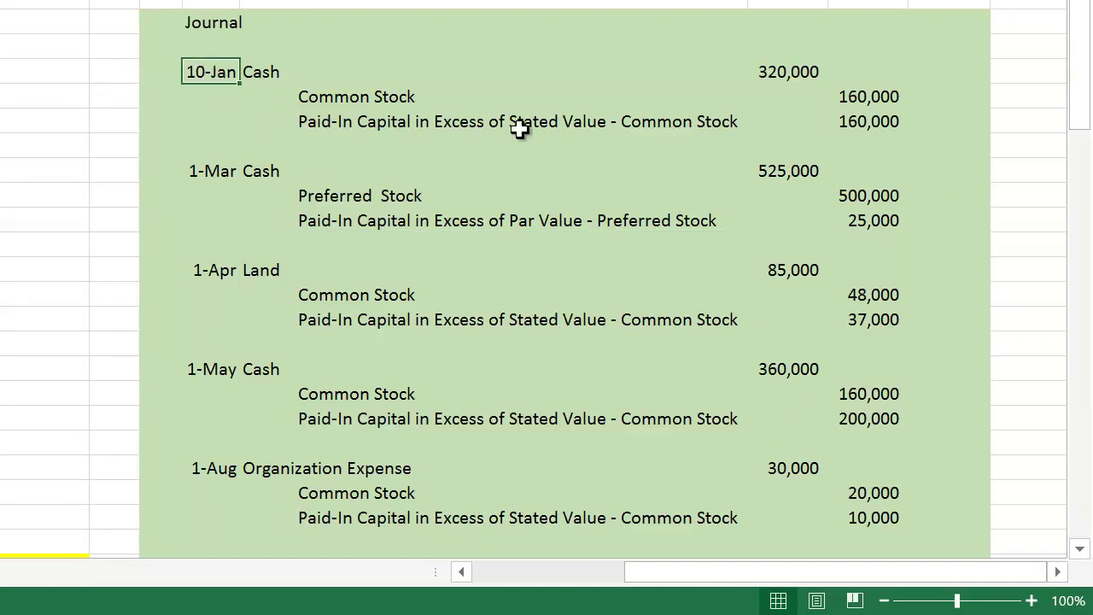
{"action": "left_click", "coordinate": [804, 70]}
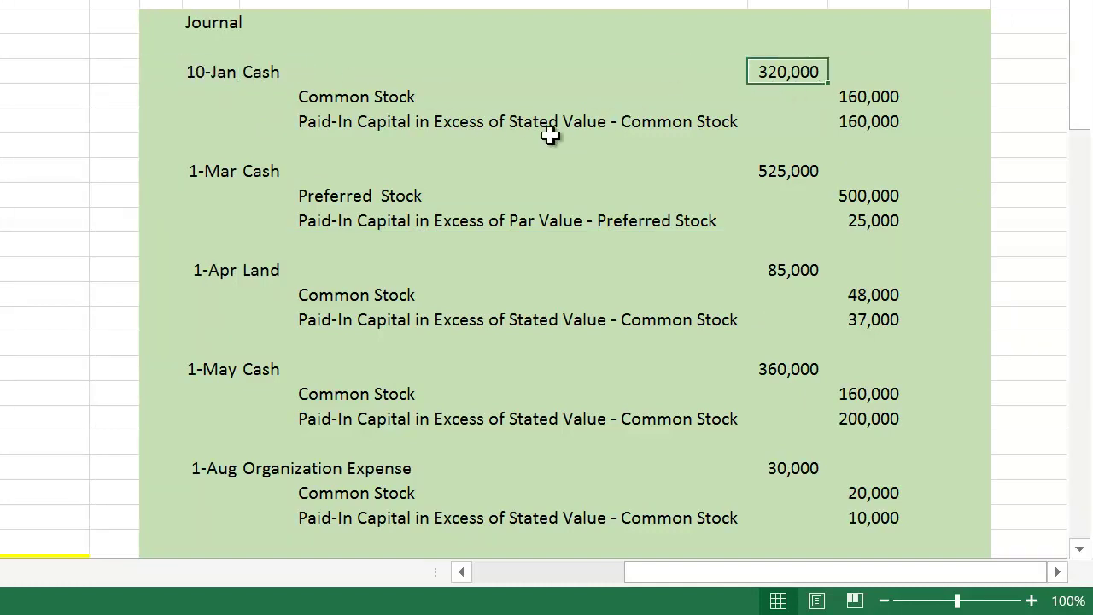
{"action": "left_click", "coordinate": [469, 580]}
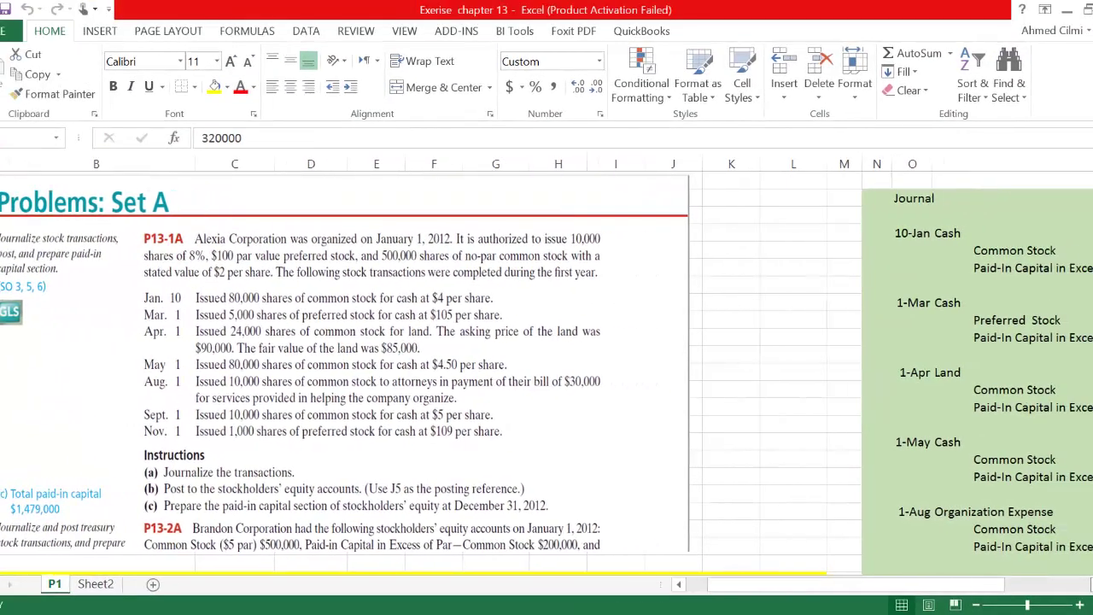
Label the journal's two amount columns DR and CR in the Journal heading row
{"action": "scroll", "coordinate": [914, 245], "scroll_direction": "right", "scroll_amount": 5}
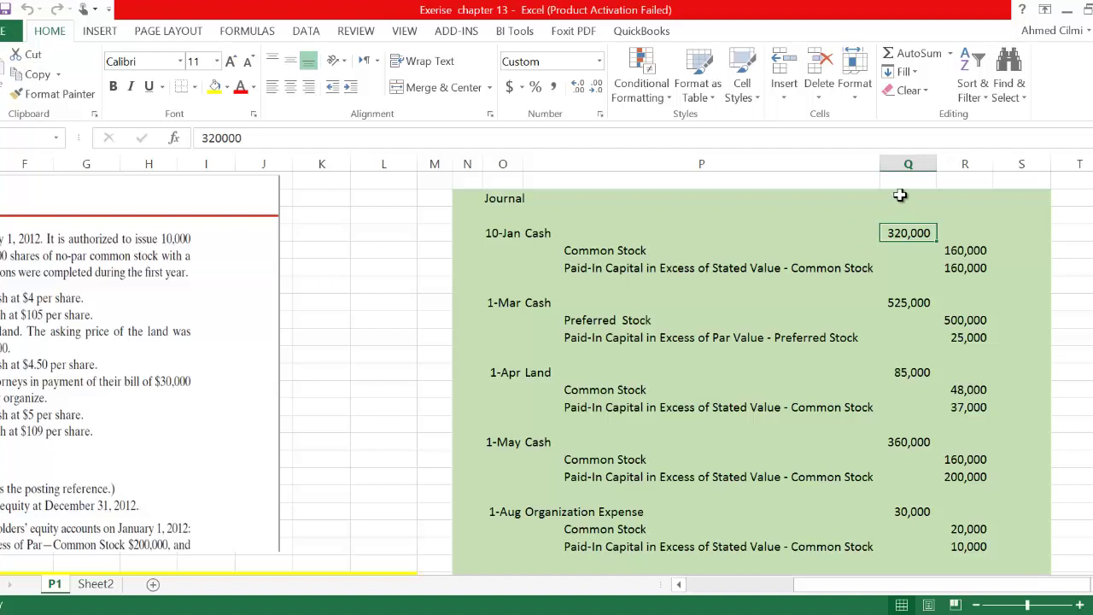
{"action": "left_click", "coordinate": [900, 197]}
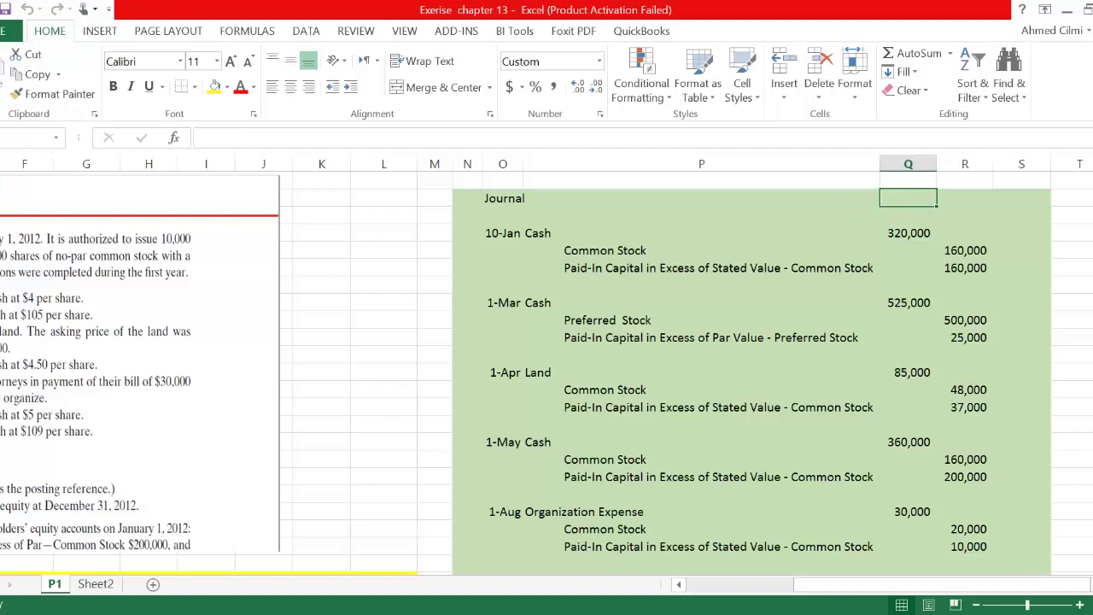
{"action": "type", "text": "D"}
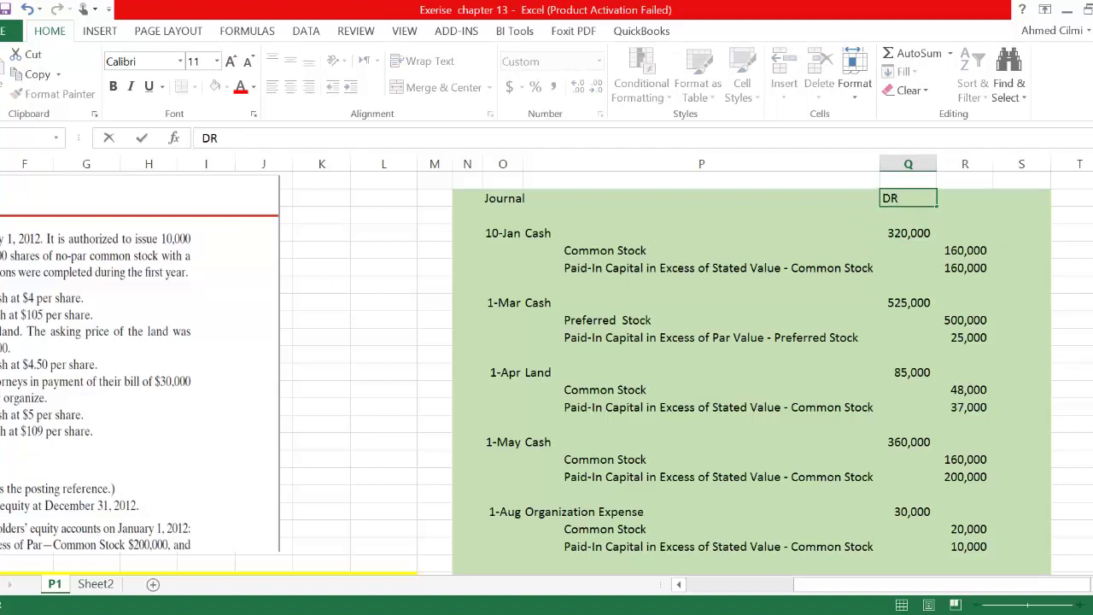
{"action": "type", "text": "R"}
{"action": "key", "text": "Tab"}
{"action": "key", "text": "Tab"}
{"action": "left_click", "coordinate": [967, 197]}
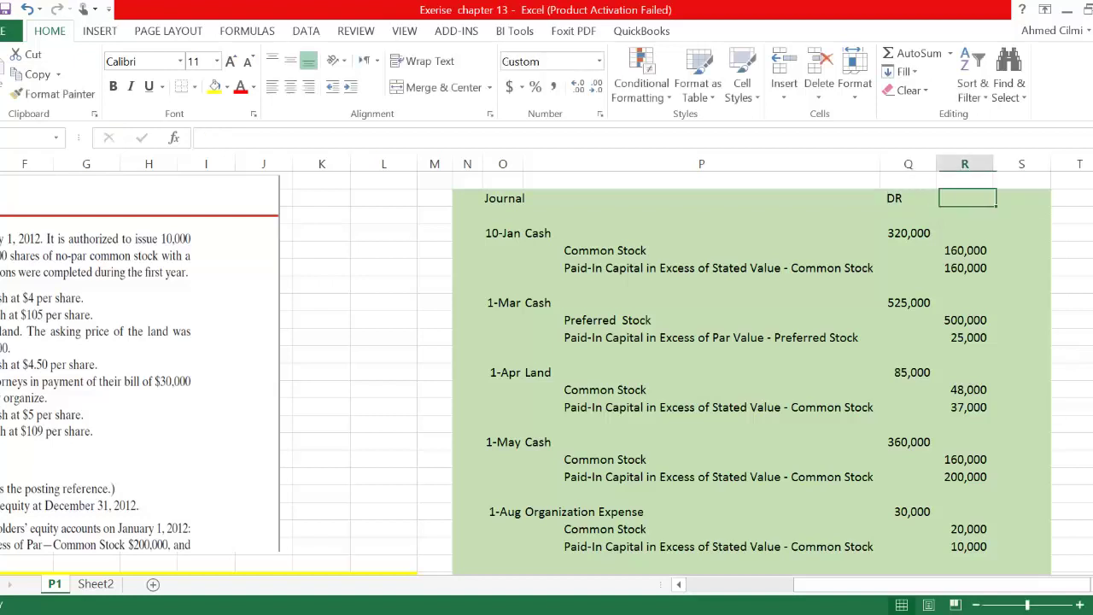
{"action": "type", "text": "CR"}
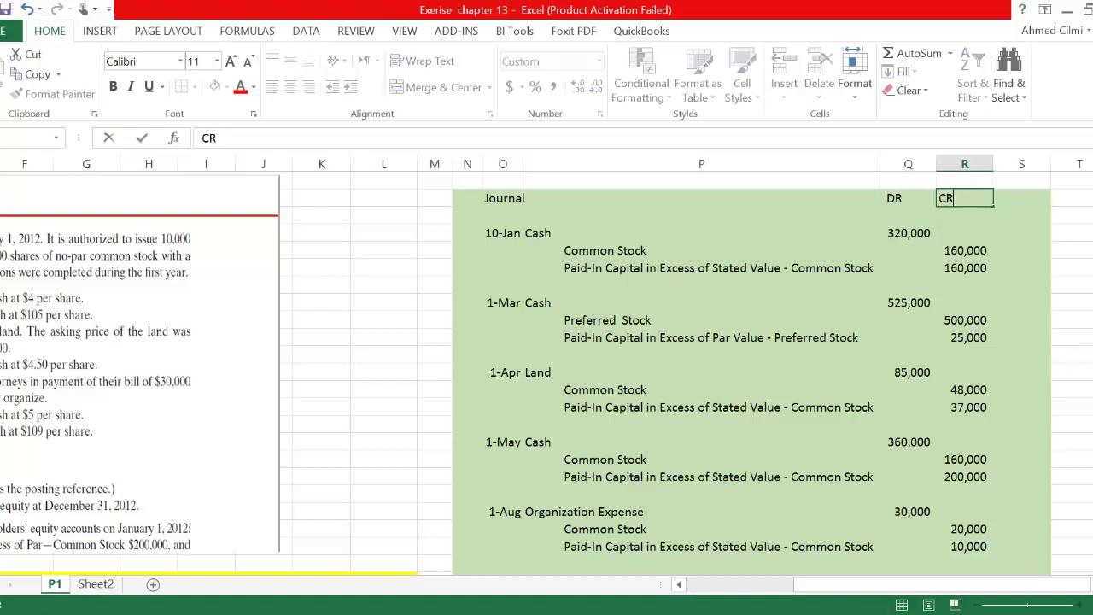
{"action": "key", "text": "Return"}
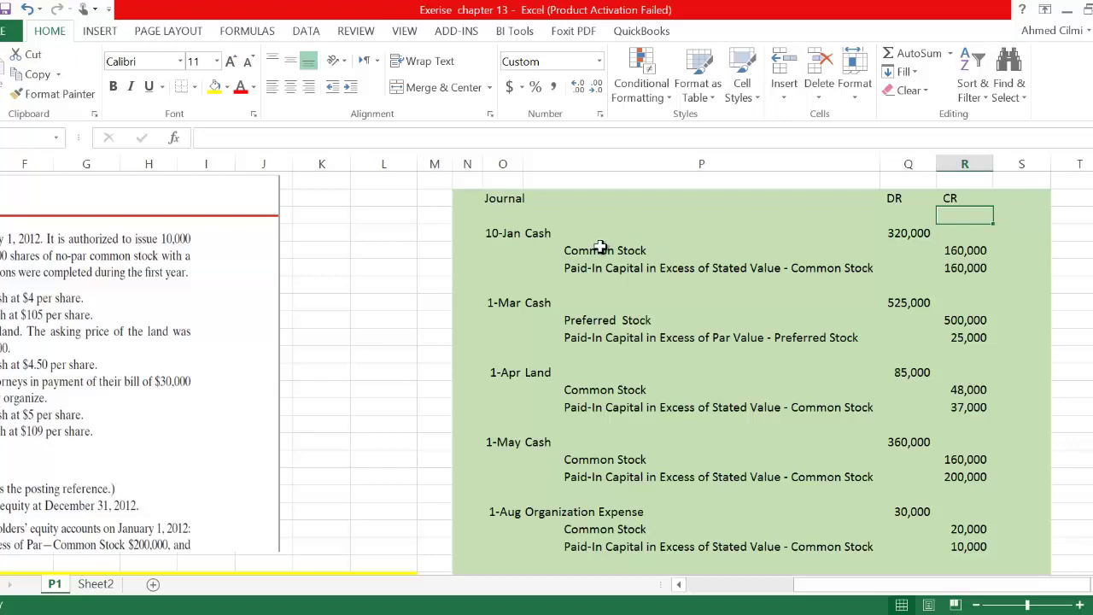
Check the 10-Jan credits to Common Stock and Paid-In Capital against the share count, price and stated value in the problem text
{"action": "left_click", "coordinate": [679, 584]}
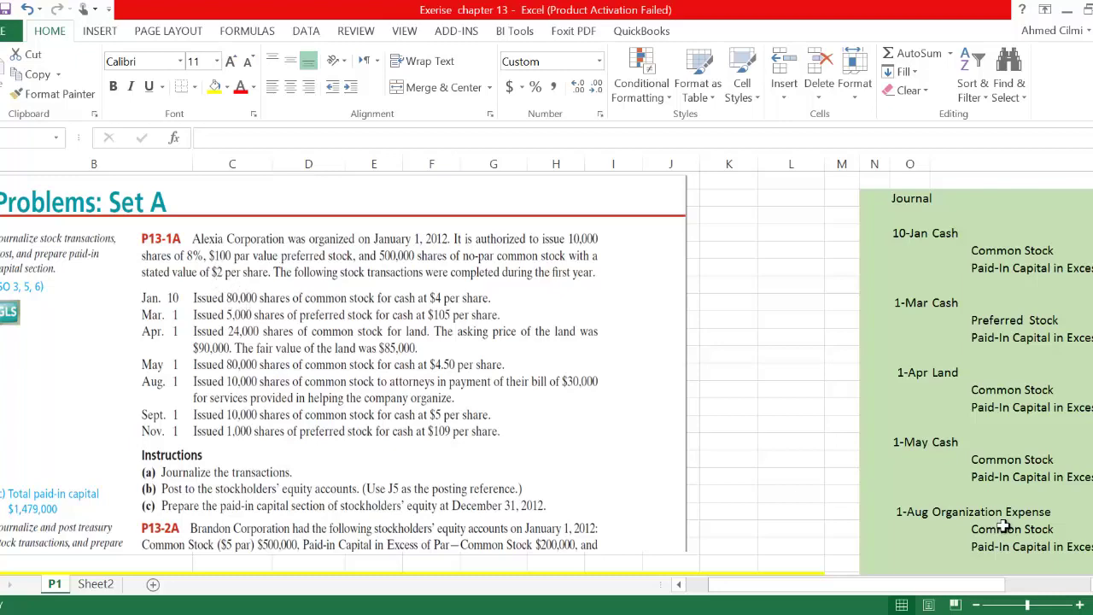
{"action": "scroll", "coordinate": [1016, 342], "scroll_direction": "right", "scroll_amount": 5}
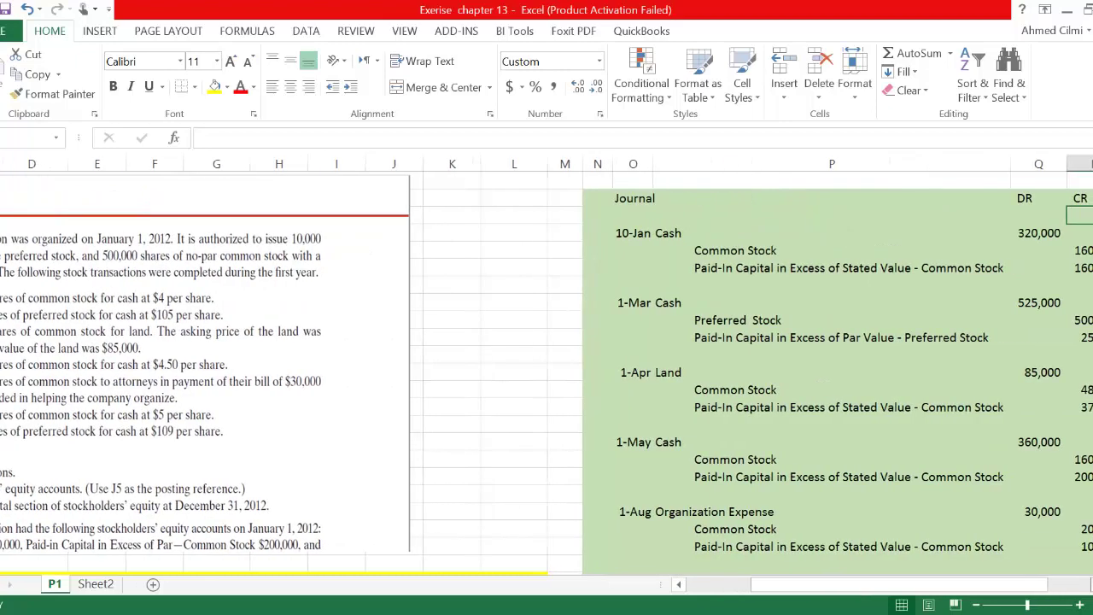
{"action": "left_click", "coordinate": [1025, 248]}
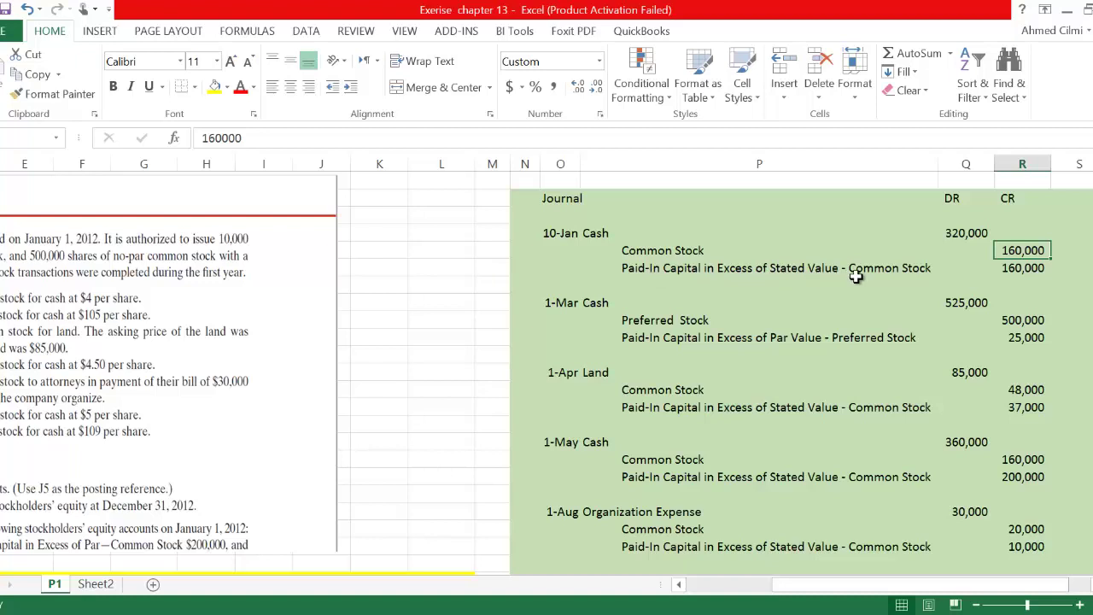
{"action": "left_click", "coordinate": [1023, 268]}
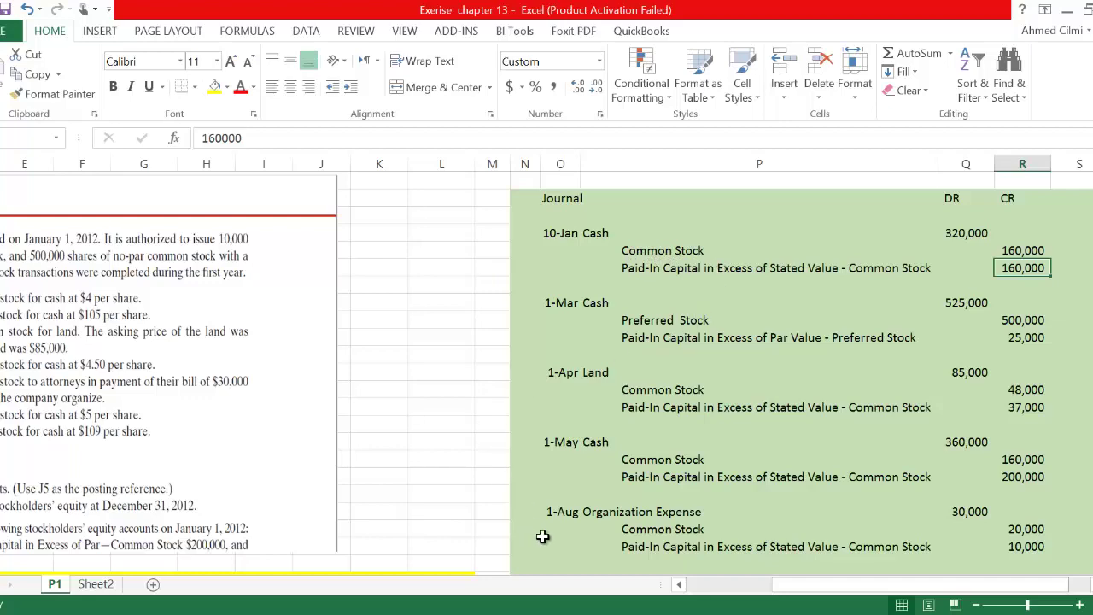
{"action": "left_click", "coordinate": [681, 585]}
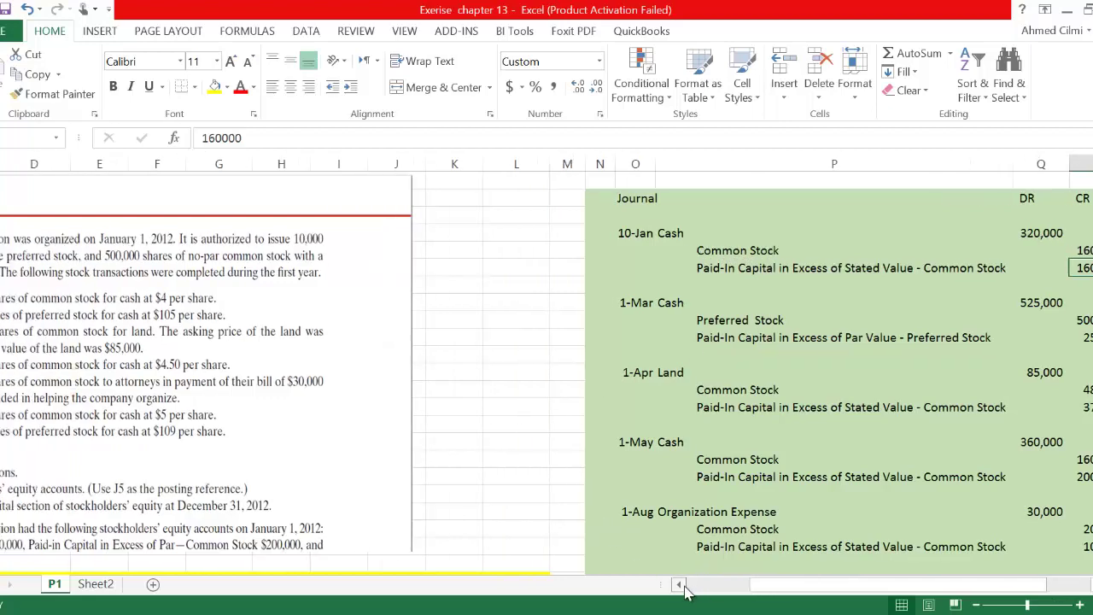
{"action": "left_click", "coordinate": [681, 585]}
{"action": "left_click", "coordinate": [680, 585]}
{"action": "left_click", "coordinate": [680, 585]}
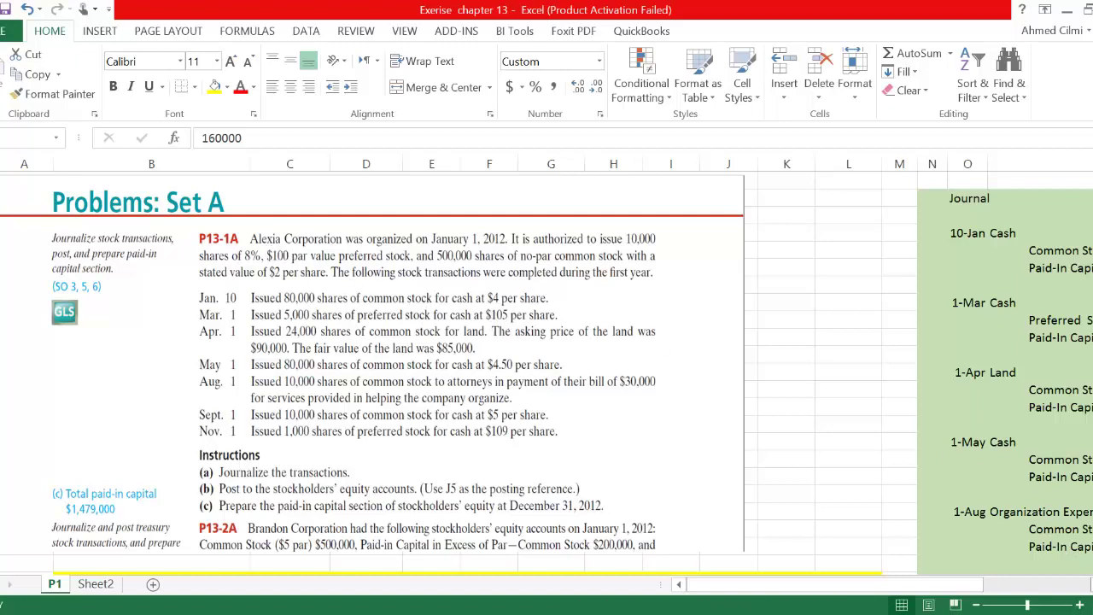
Check the 1-Mar entry's cash debit and preferred stock credits against the March 1 transaction in the problem text
{"action": "scroll", "coordinate": [547, 376], "scroll_direction": "right", "scroll_amount": 5}
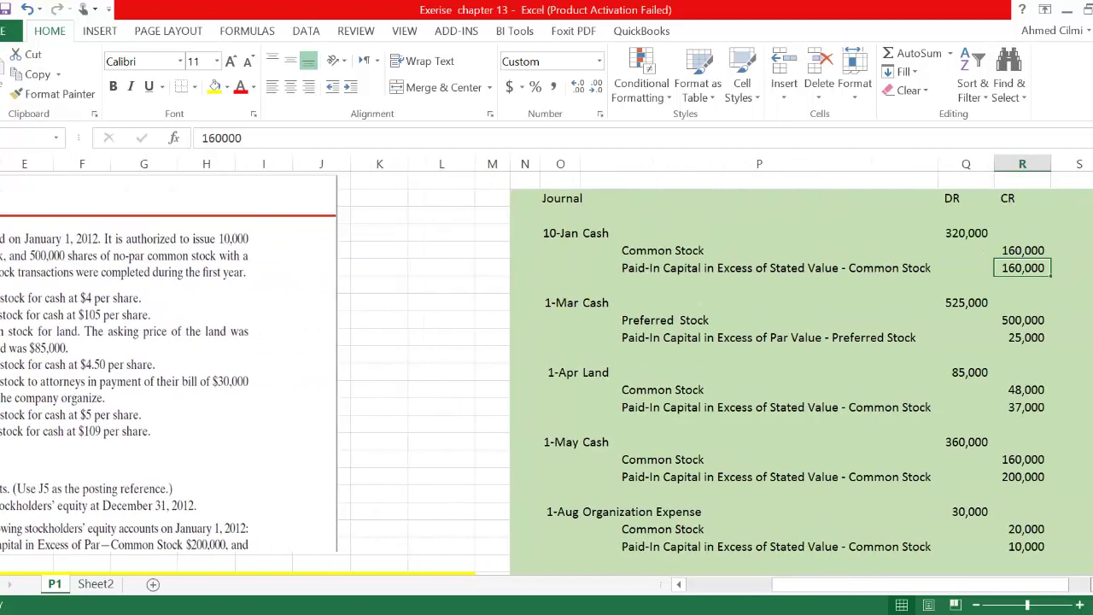
{"action": "scroll", "coordinate": [666, 368], "scroll_direction": "right", "scroll_amount": 1}
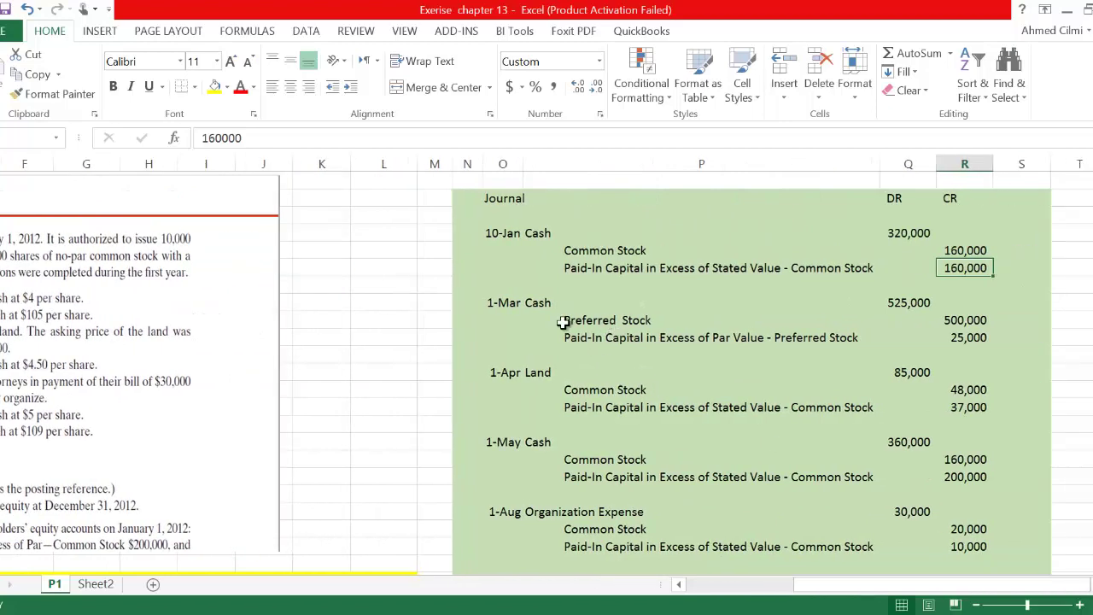
{"action": "left_click", "coordinate": [532, 302]}
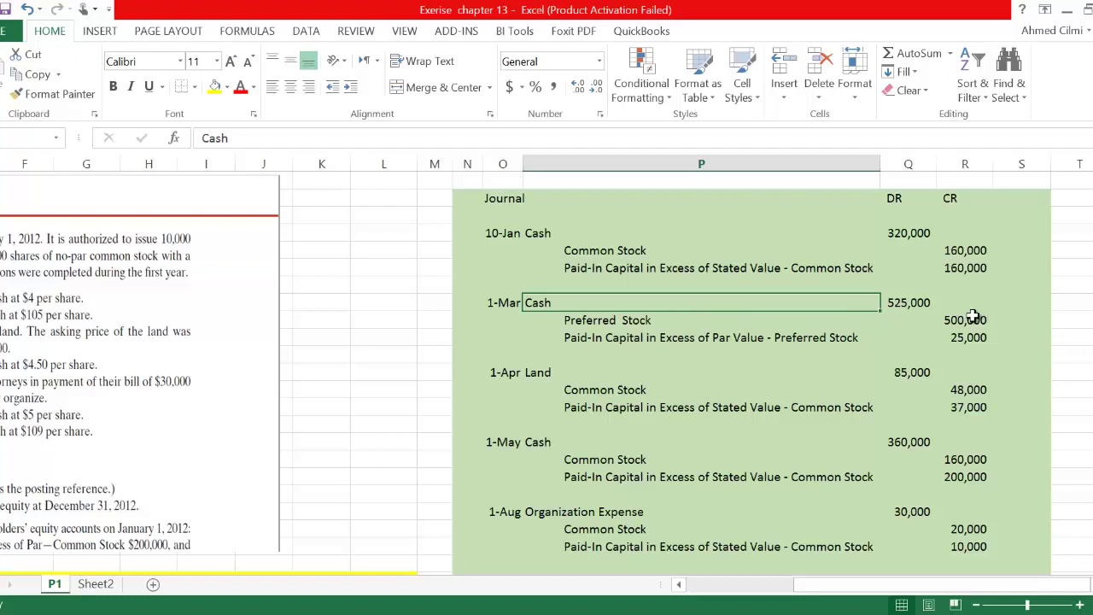
{"action": "left_click", "coordinate": [910, 304]}
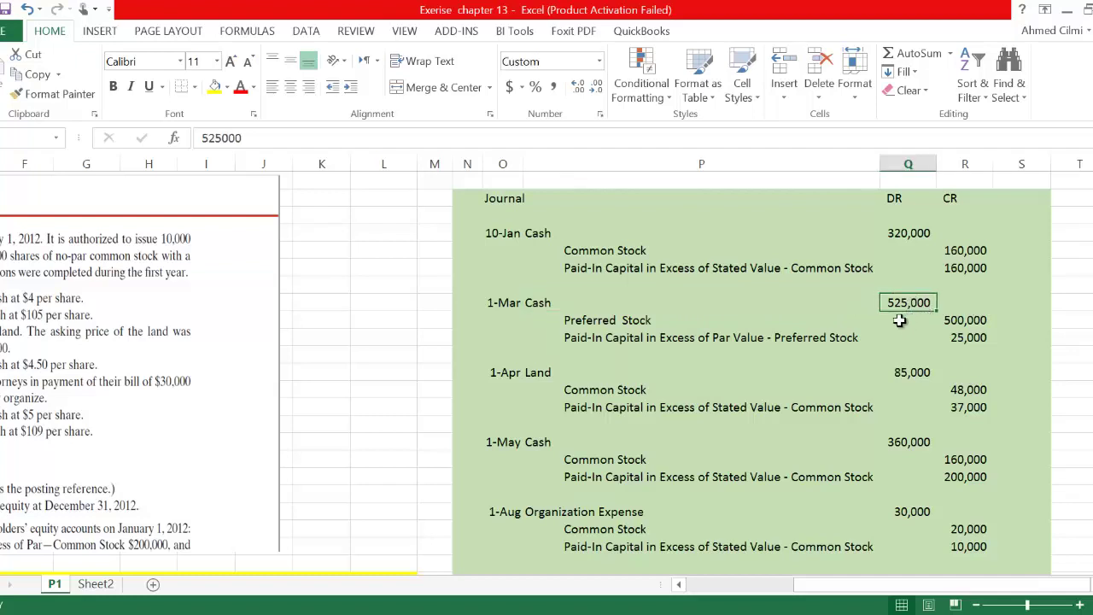
{"action": "left_click", "coordinate": [681, 585]}
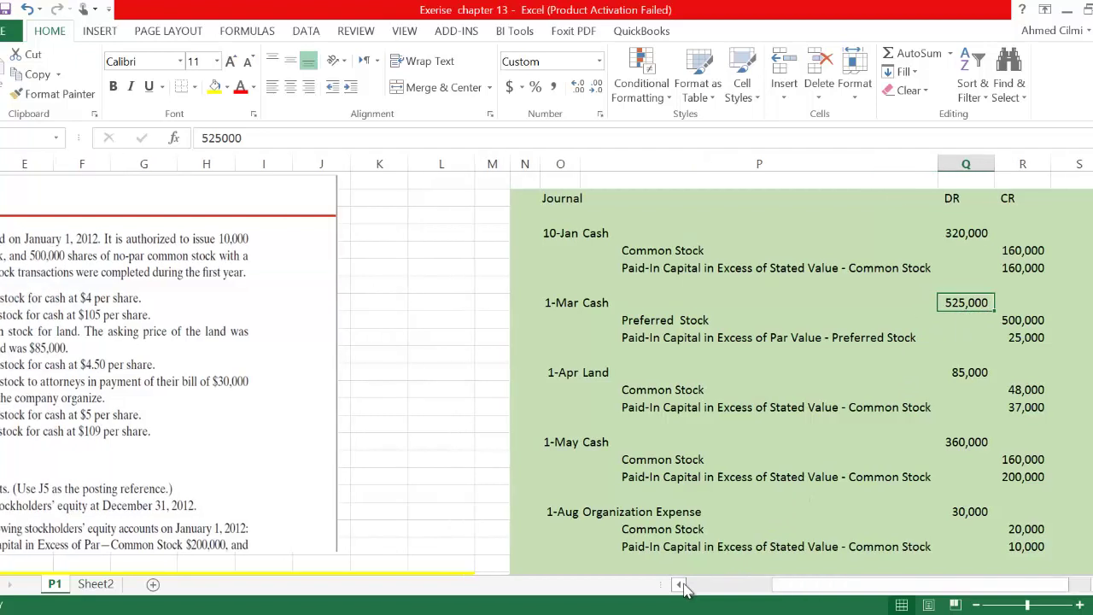
{"action": "left_click", "coordinate": [682, 585]}
{"action": "left_click", "coordinate": [682, 585]}
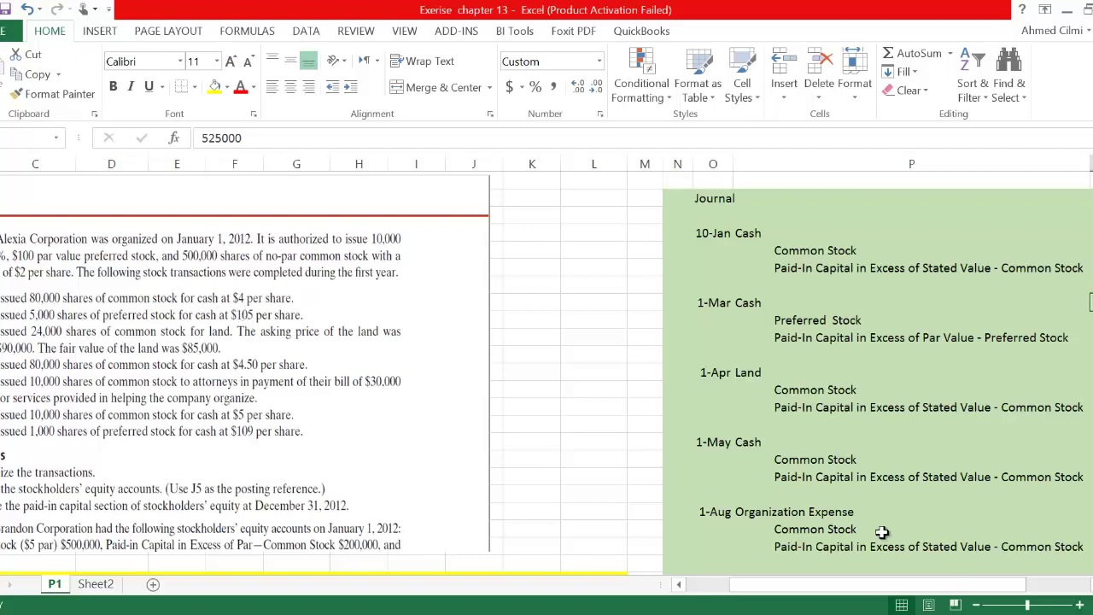
{"action": "scroll", "coordinate": [908, 305], "scroll_direction": "right", "scroll_amount": 3}
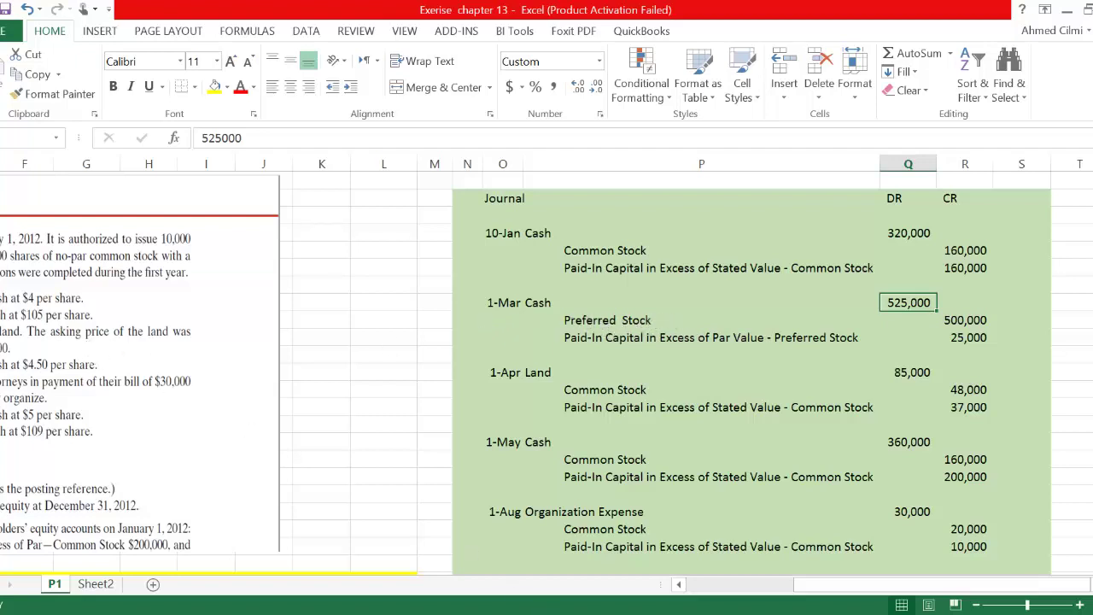
{"action": "left_click", "coordinate": [679, 584]}
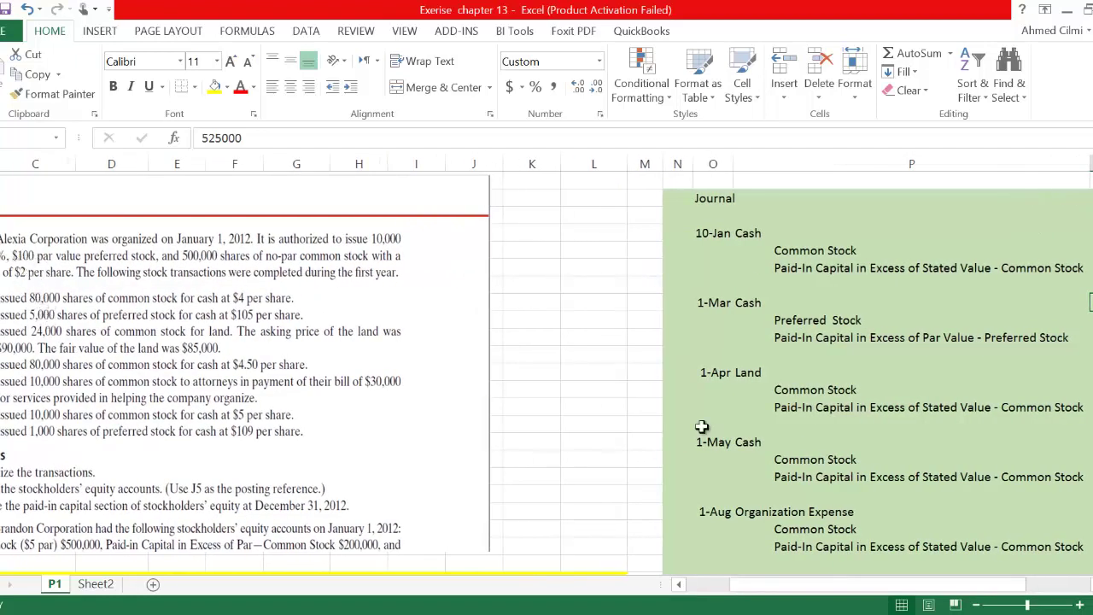
{"action": "scroll", "coordinate": [546, 373], "scroll_direction": "right", "scroll_amount": 3}
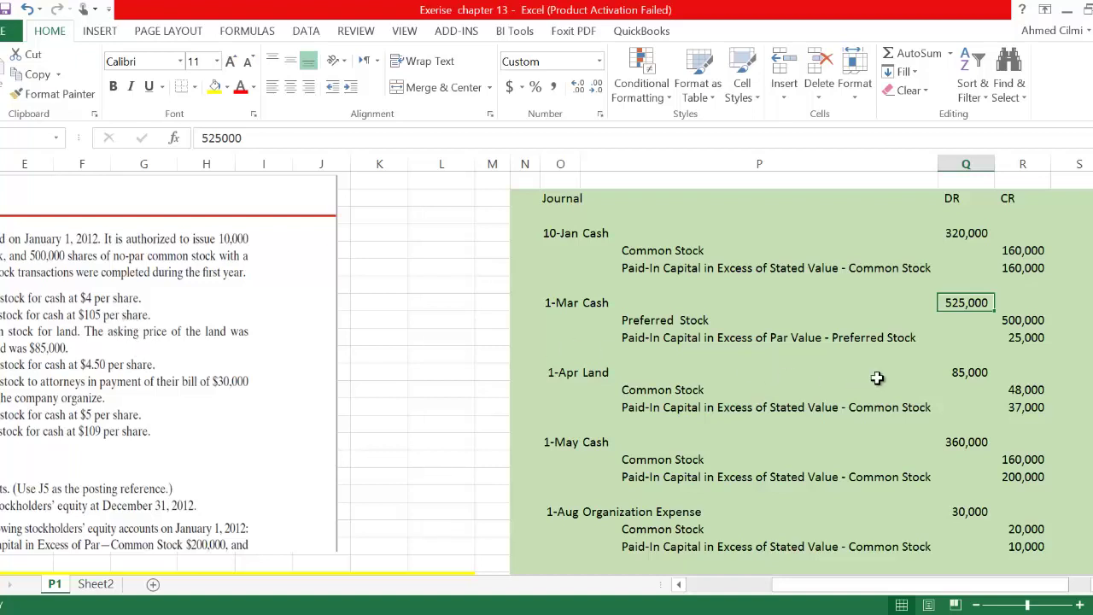
{"action": "left_click", "coordinate": [1031, 338]}
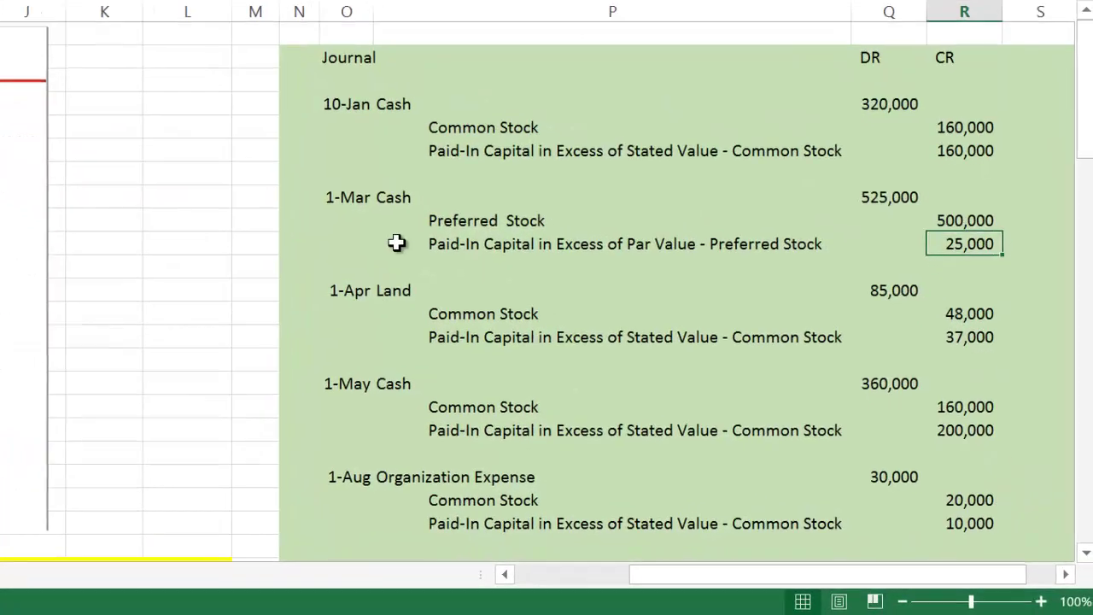
Compare the Paid-In Capital account titles of the 1-Mar preferred stock entry and the 10-Jan common stock entry
{"action": "left_click", "coordinate": [672, 337]}
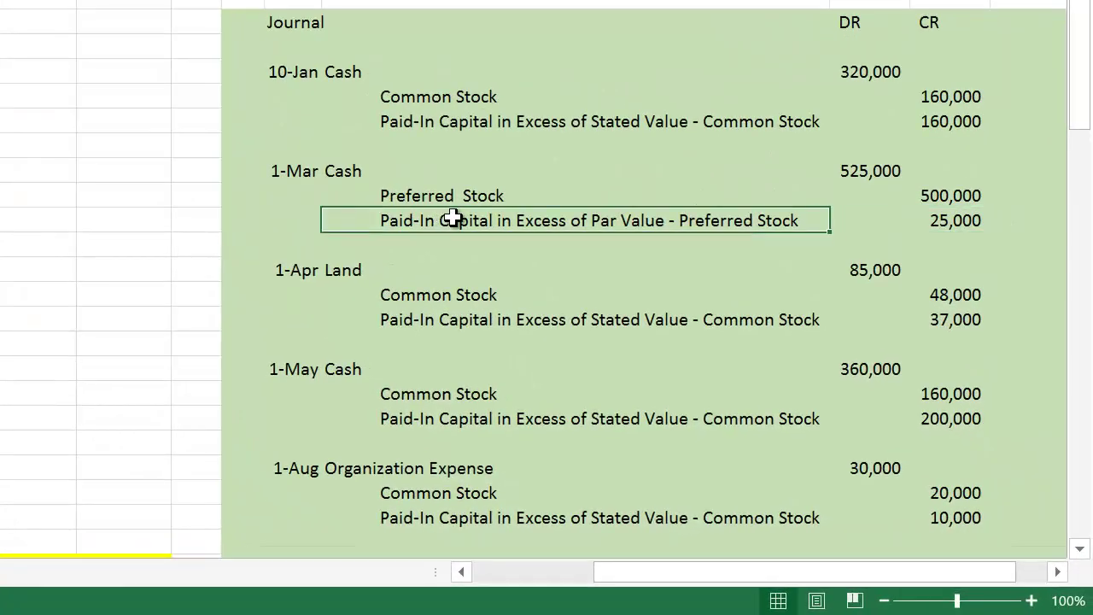
{"action": "left_click", "coordinate": [507, 130]}
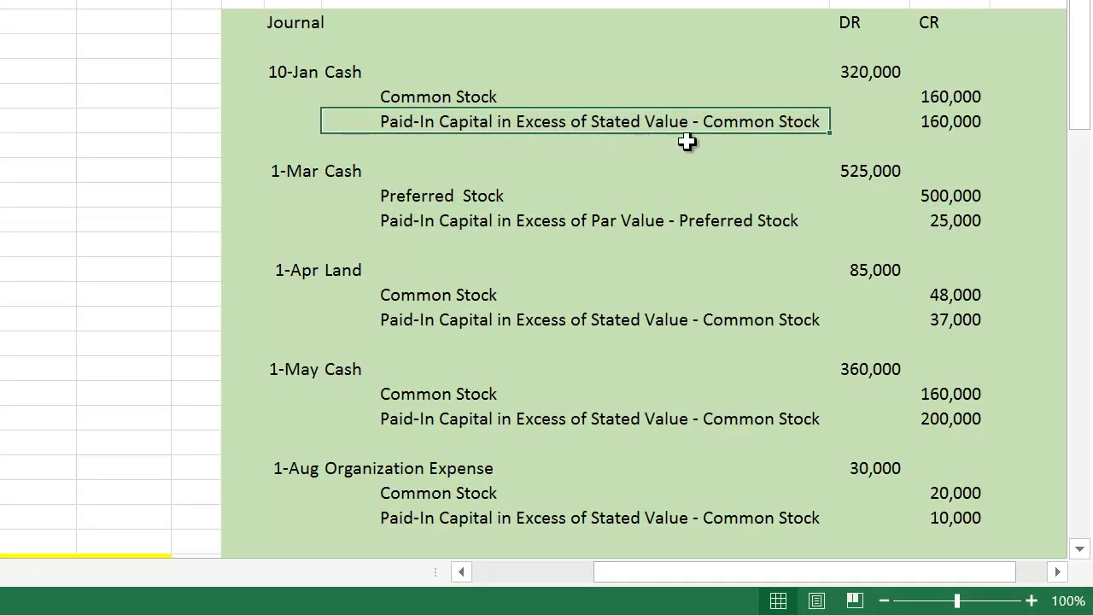
{"action": "left_click", "coordinate": [447, 219]}
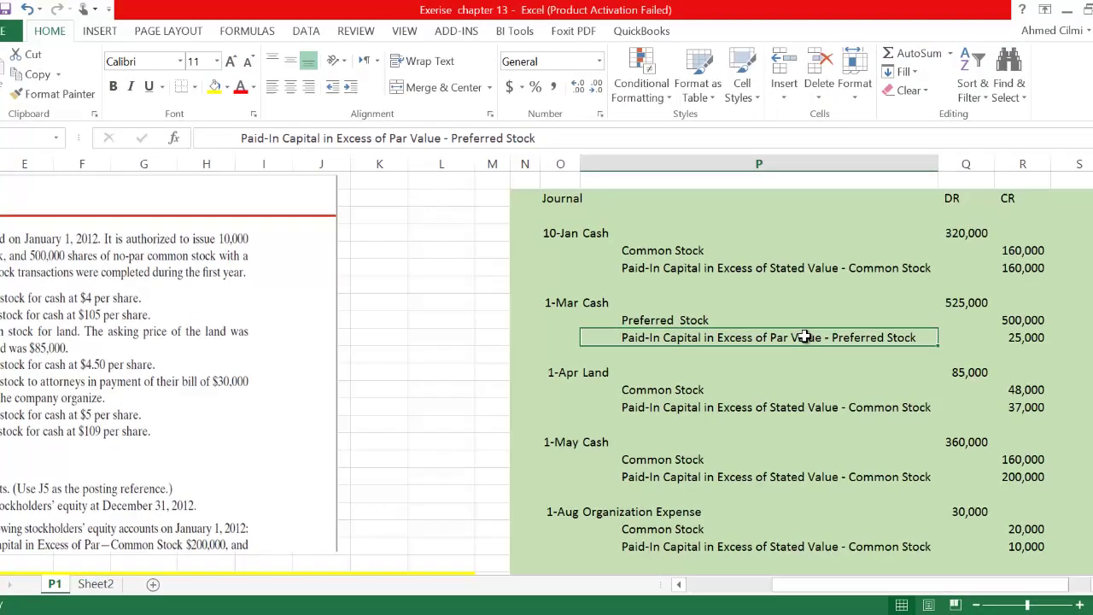
Check the 1-Apr entry's land debit against the April 1 stock-for-land transaction in the problem text
{"action": "scroll", "coordinate": [631, 486], "scroll_direction": "down", "scroll_amount": 1}
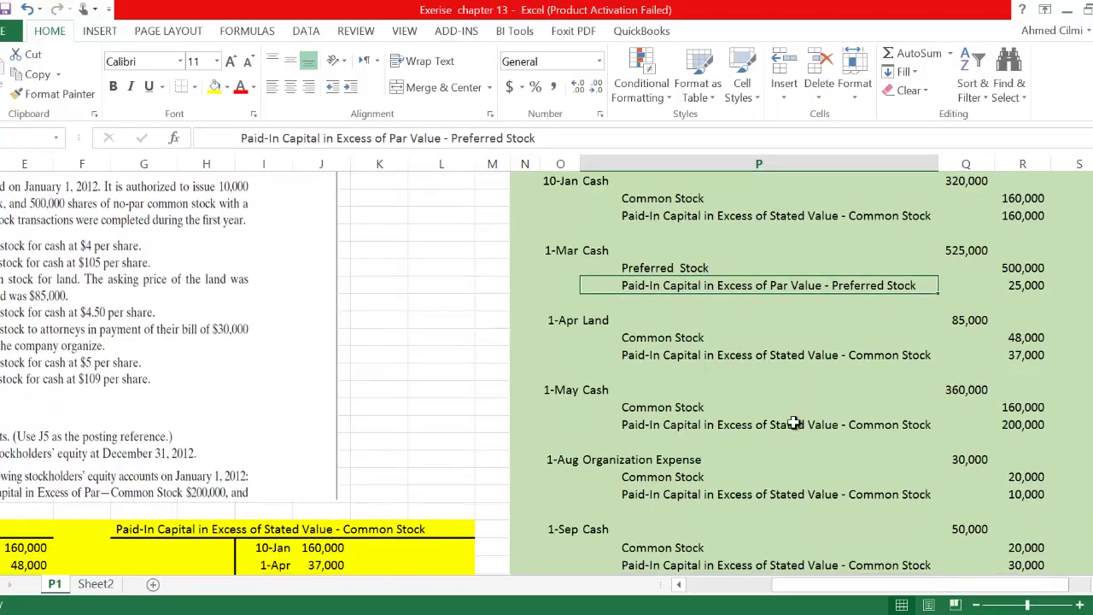
{"action": "left_click", "coordinate": [679, 585]}
{"action": "left_click", "coordinate": [679, 585]}
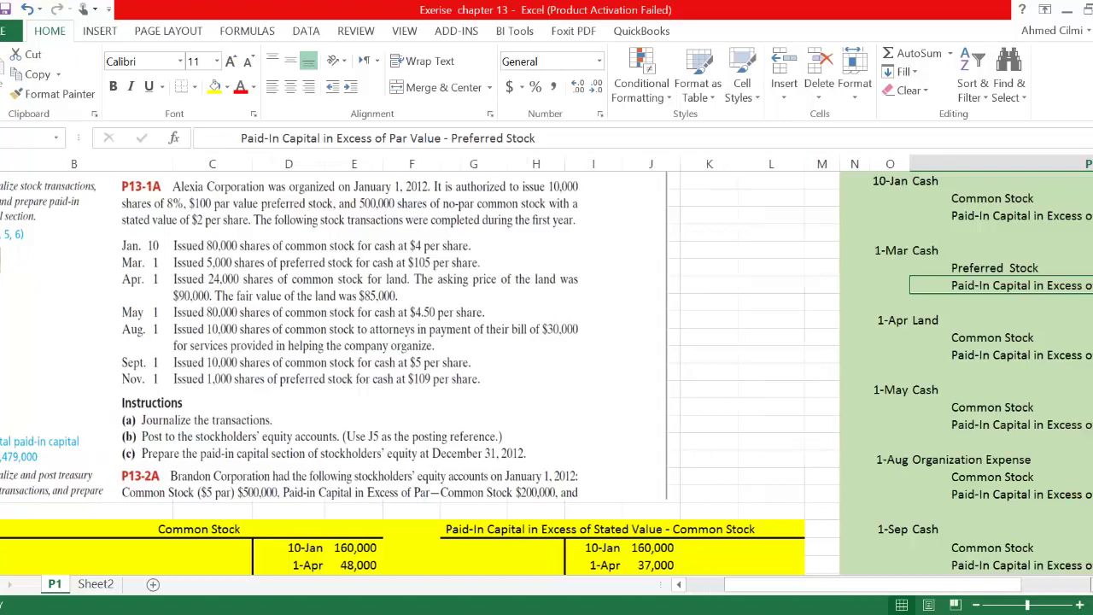
{"action": "scroll", "coordinate": [547, 368], "scroll_direction": "right", "scroll_amount": 5}
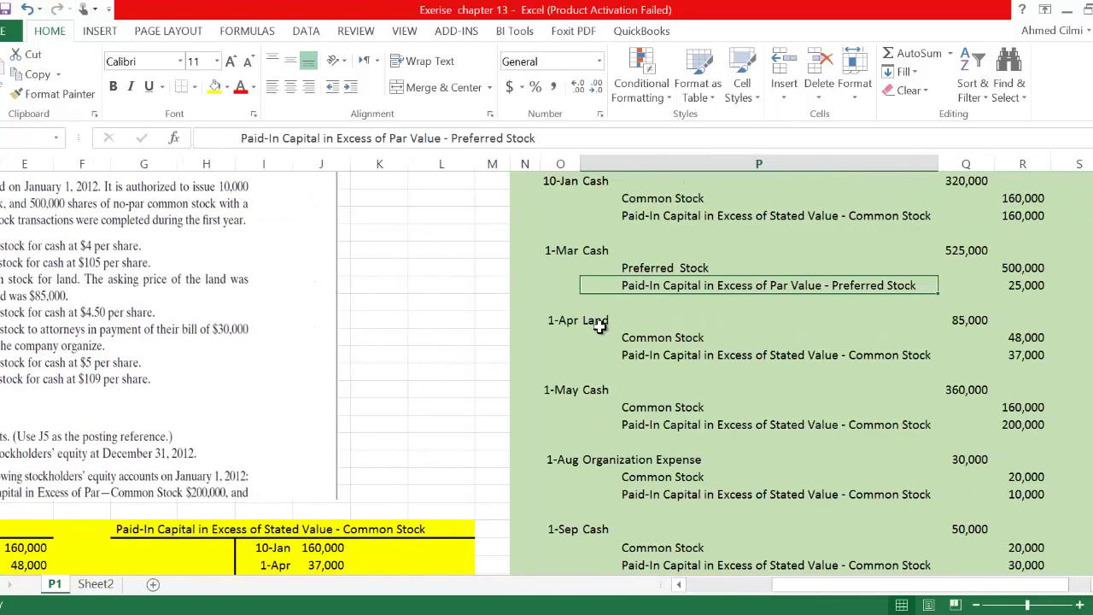
{"action": "left_click", "coordinate": [963, 318]}
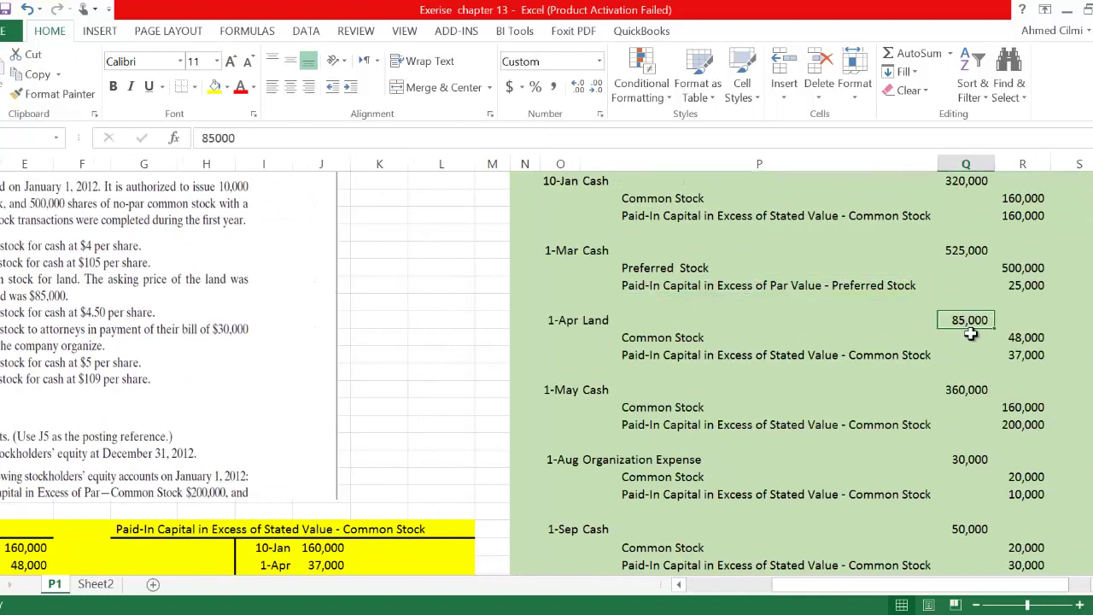
Check the 1-Apr entry's credits to Common Stock and Paid-In Capital in Excess of Stated Value for the land purchase
{"action": "left_click", "coordinate": [674, 338]}
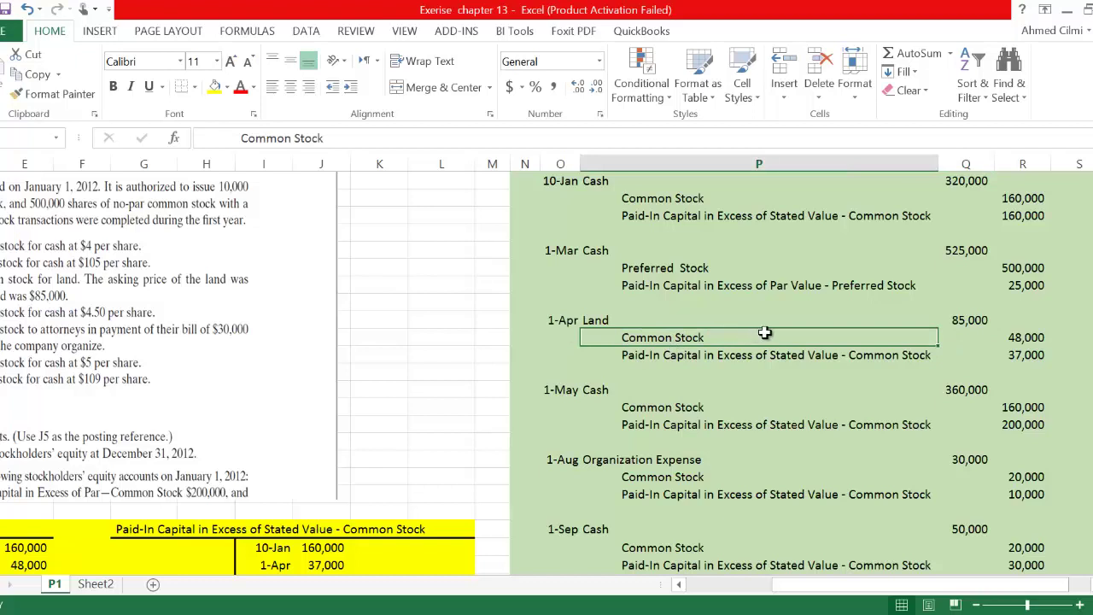
{"action": "left_click", "coordinate": [1033, 337]}
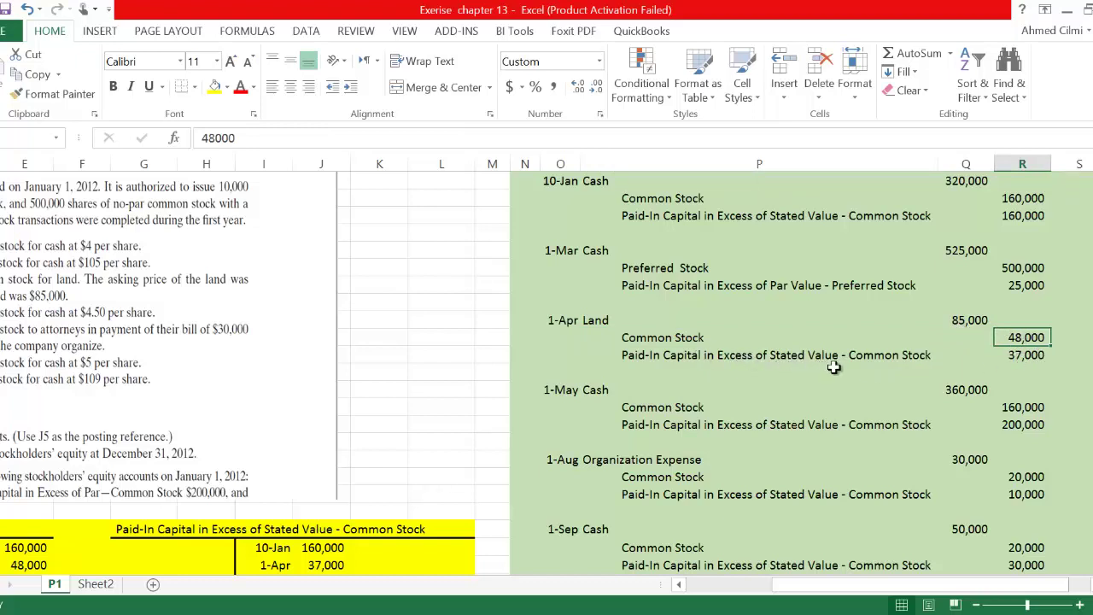
{"action": "left_click", "coordinate": [913, 353]}
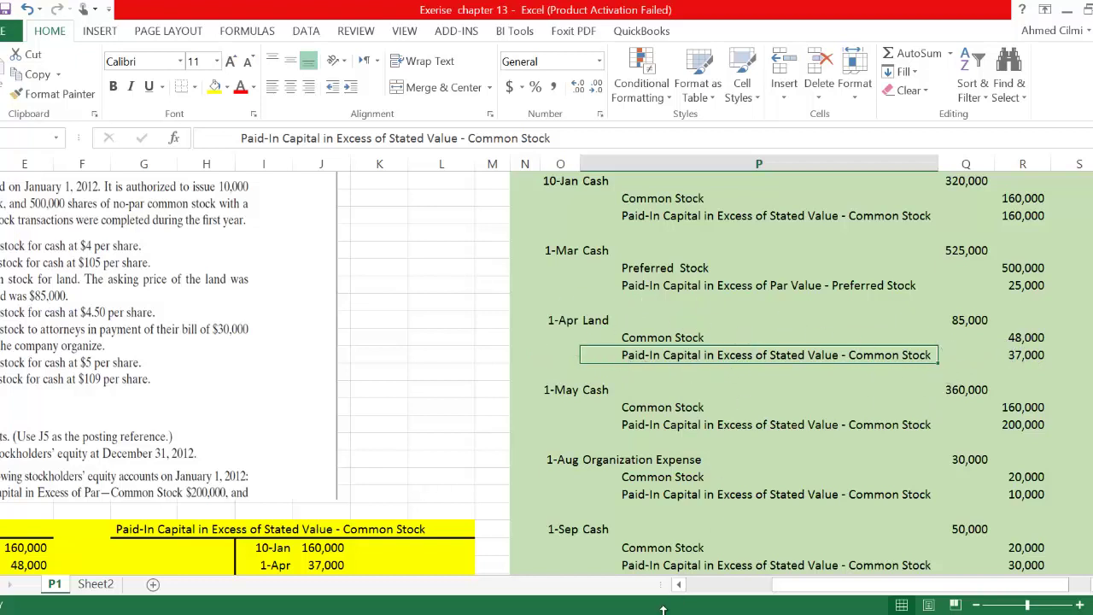
Check the 1-May entry's cash debit and common stock credits against the May 1 transaction in the problem text
{"action": "left_click", "coordinate": [679, 584]}
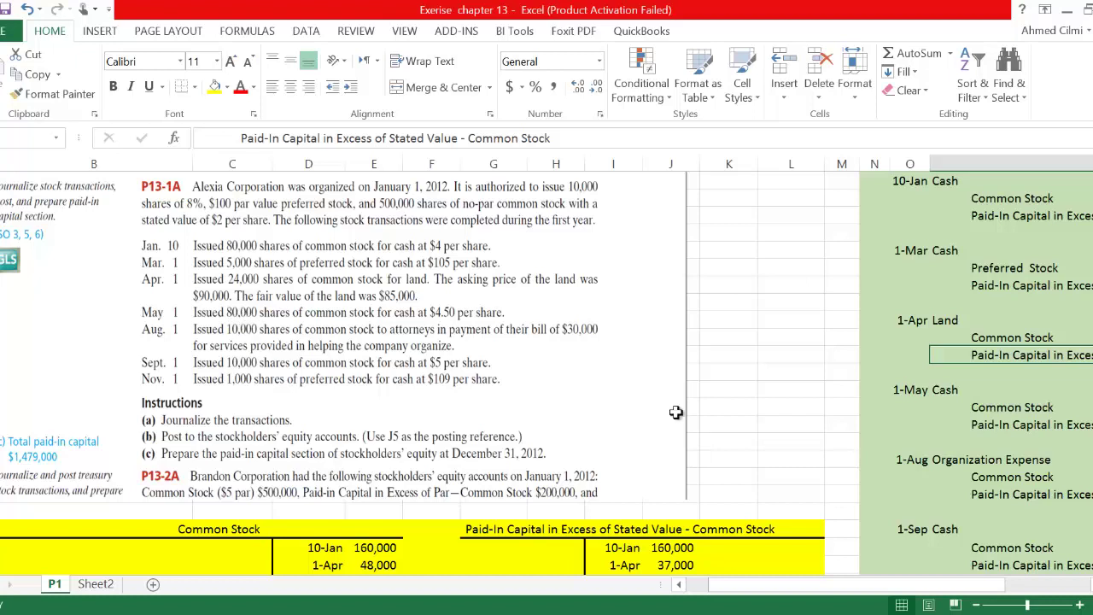
{"action": "scroll", "coordinate": [546, 373], "scroll_direction": "right", "scroll_amount": 3}
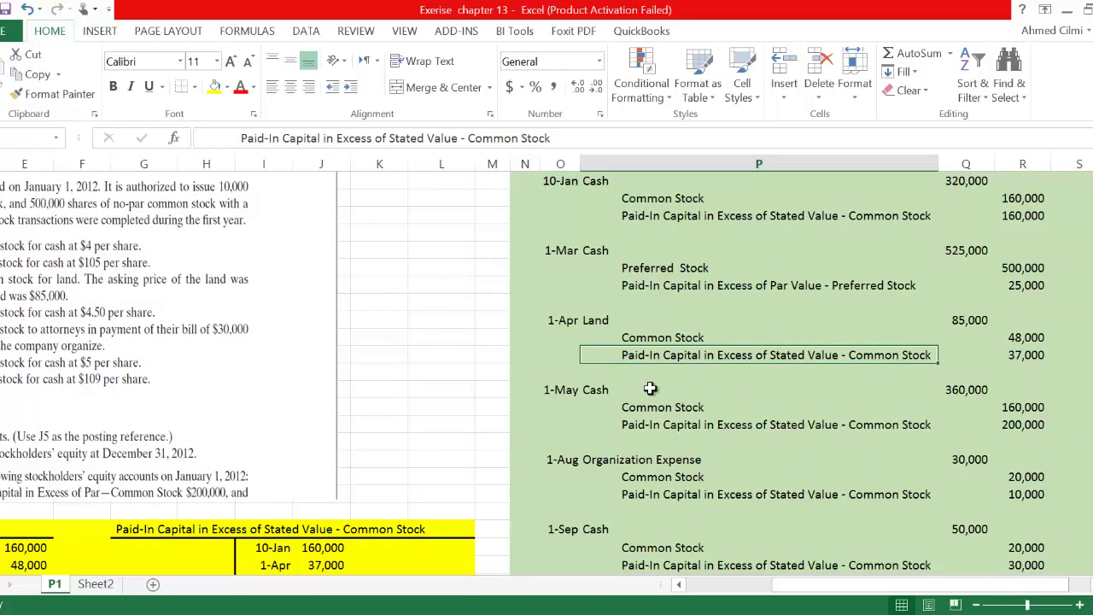
{"action": "left_click", "coordinate": [605, 388]}
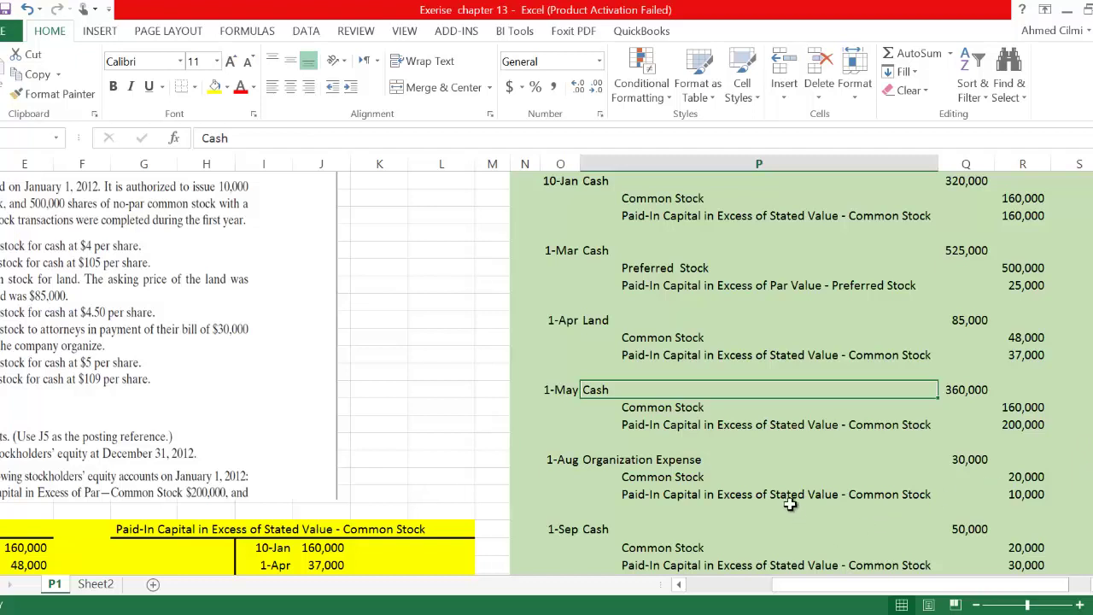
{"action": "left_click", "coordinate": [730, 408]}
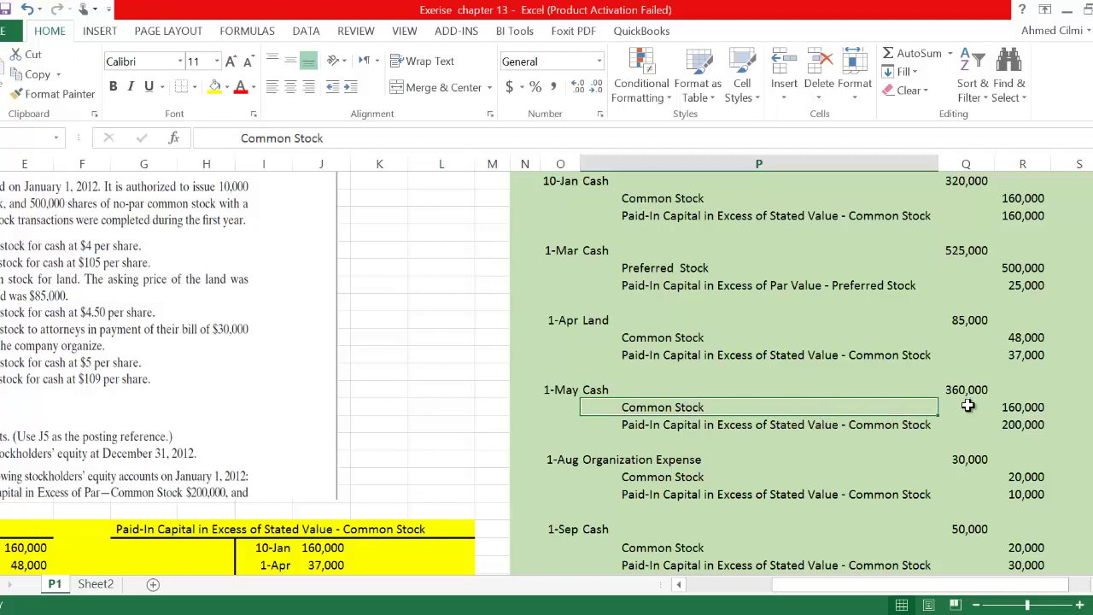
{"action": "left_click", "coordinate": [1033, 406]}
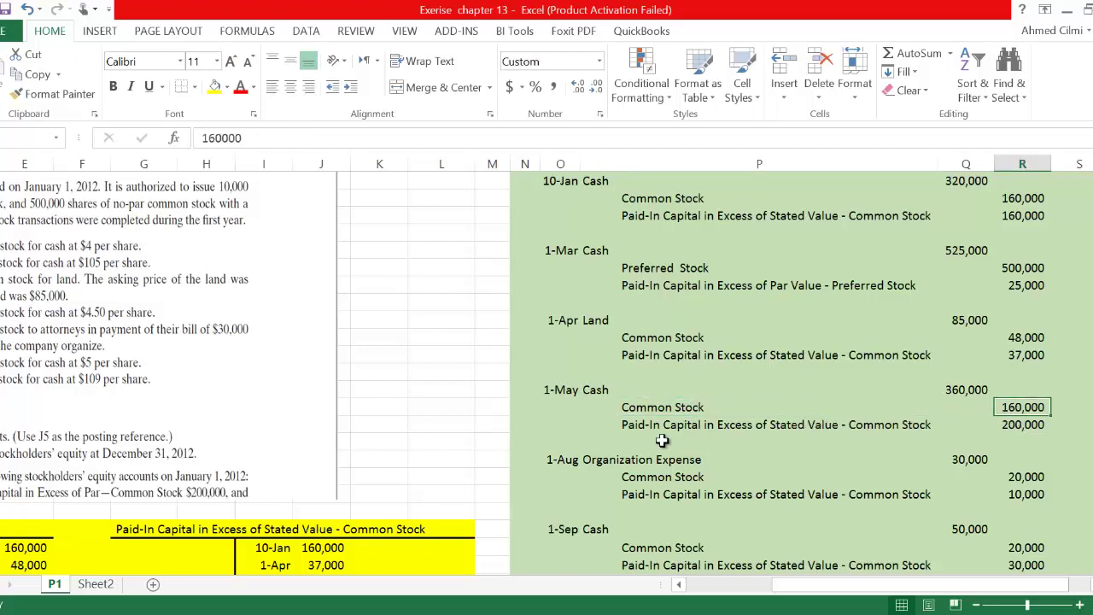
{"action": "left_click", "coordinate": [1028, 425]}
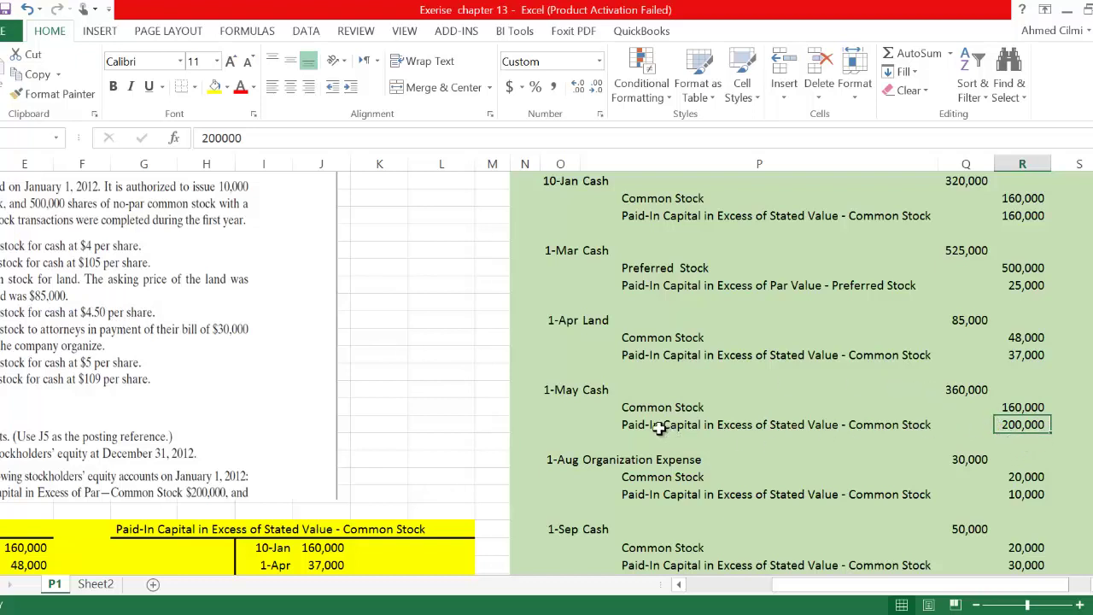
Check the 1-Aug entry's Organization Expense debit and stock credits against the August 1 attorney payment in the problem text
{"action": "left_click", "coordinate": [679, 585]}
{"action": "left_click", "coordinate": [679, 585]}
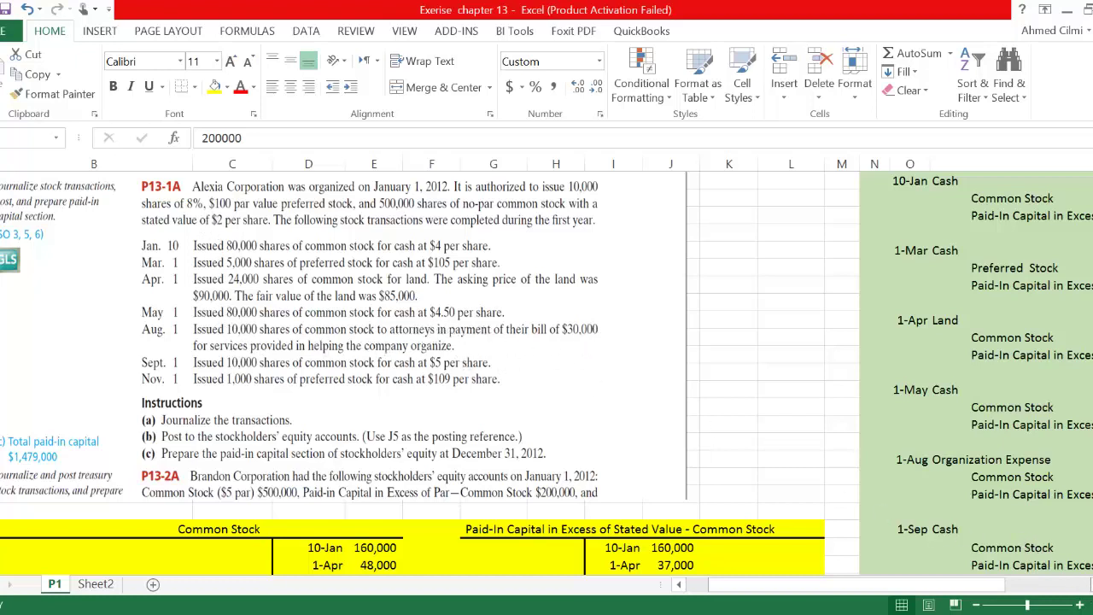
{"action": "scroll", "coordinate": [546, 342], "scroll_direction": "right", "scroll_amount": 2}
{"action": "scroll", "coordinate": [1086, 570], "scroll_direction": "right", "scroll_amount": 1}
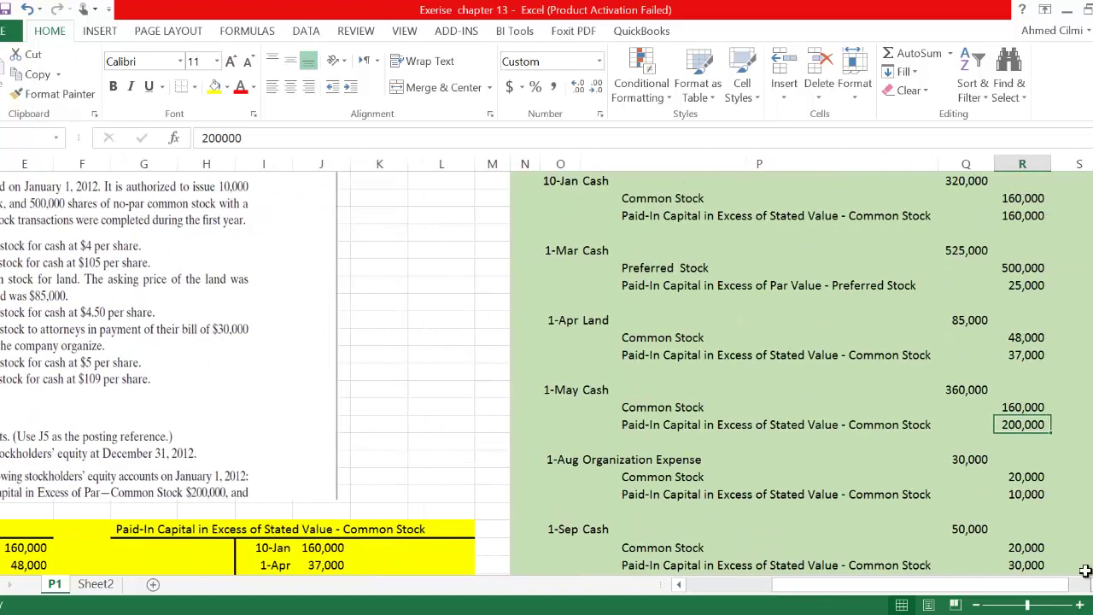
{"action": "scroll", "coordinate": [885, 369], "scroll_direction": "down", "scroll_amount": 2}
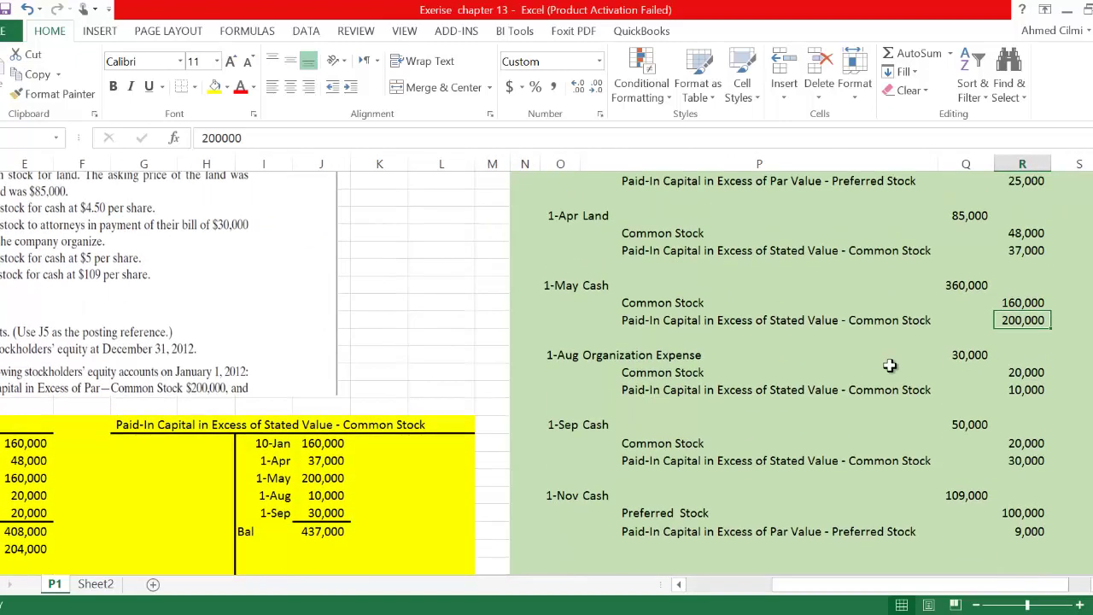
{"action": "left_click", "coordinate": [628, 354]}
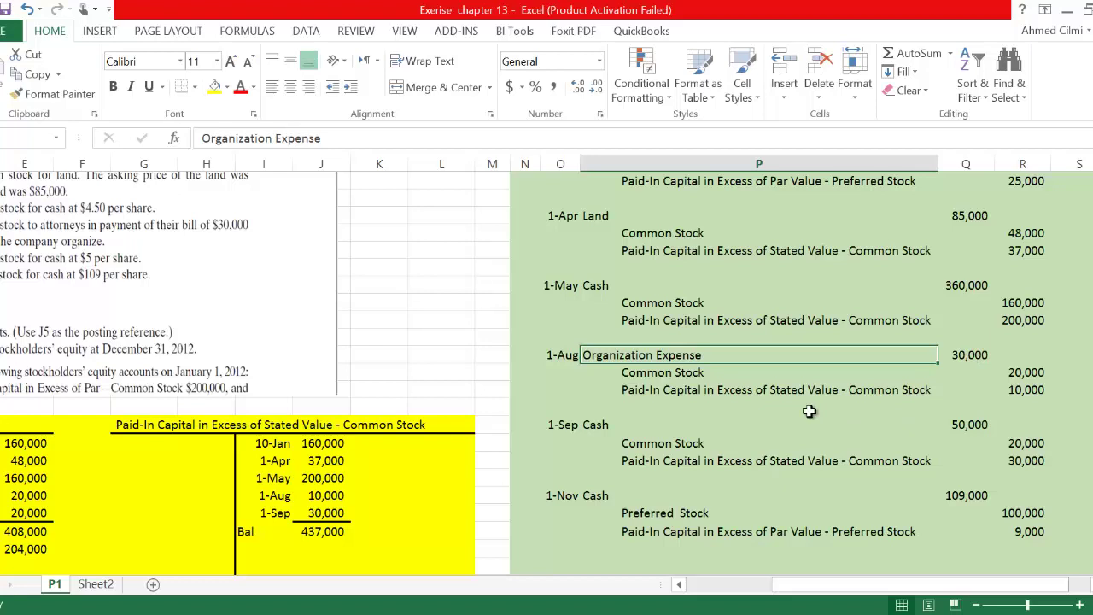
{"action": "left_click", "coordinate": [975, 356]}
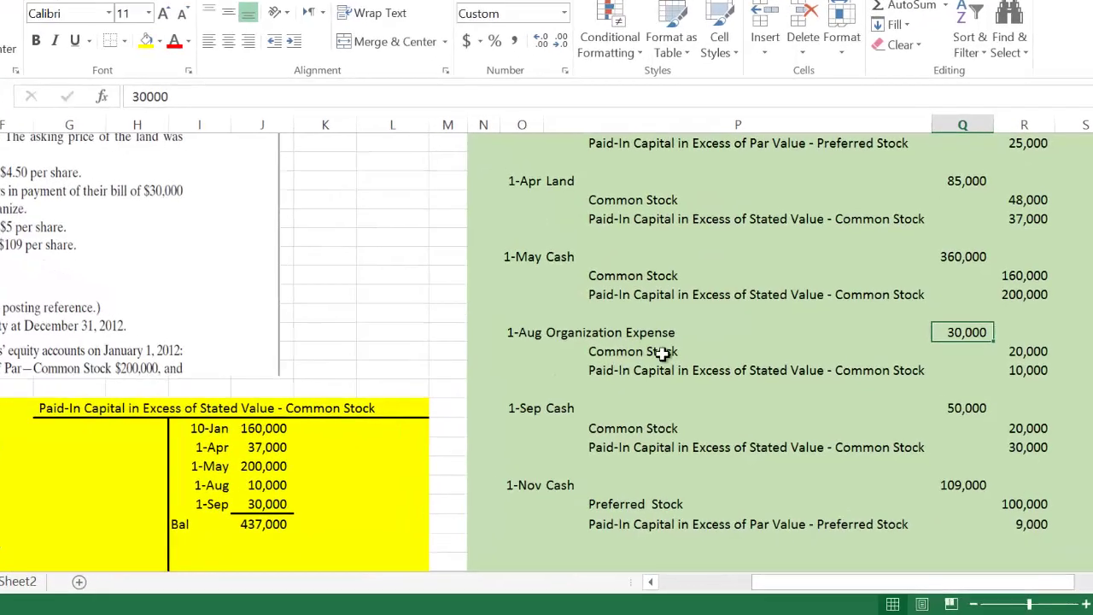
{"action": "left_click", "coordinate": [1042, 302]}
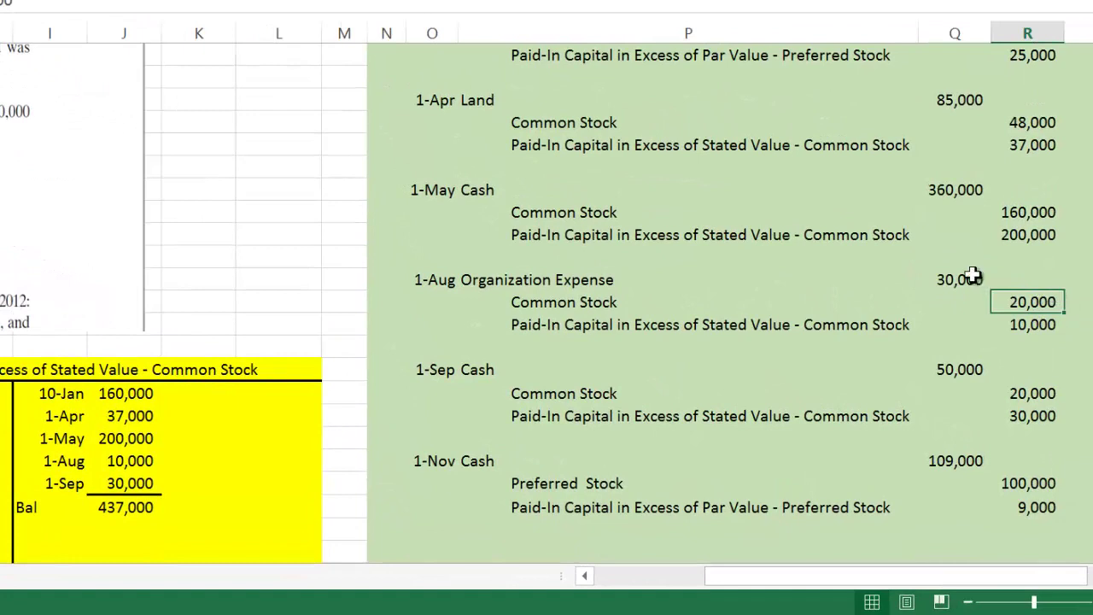
{"action": "left_click", "coordinate": [1034, 326]}
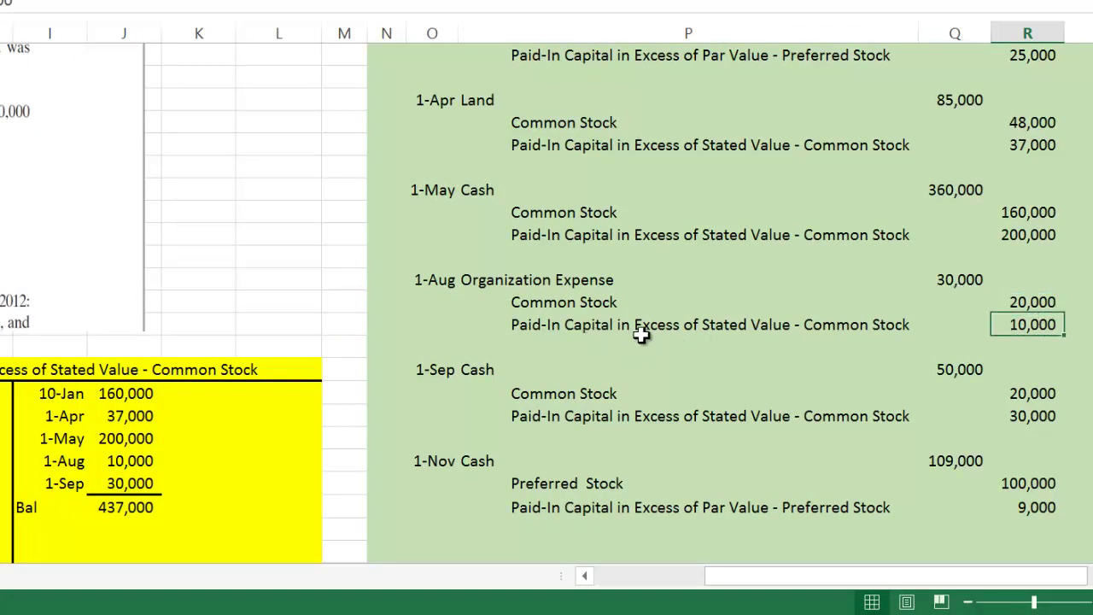
Check the 1-Sep entry's cash debit and both common stock credits against the September 1 transaction in the problem text
{"action": "left_click", "coordinate": [585, 576]}
{"action": "left_click", "coordinate": [585, 577]}
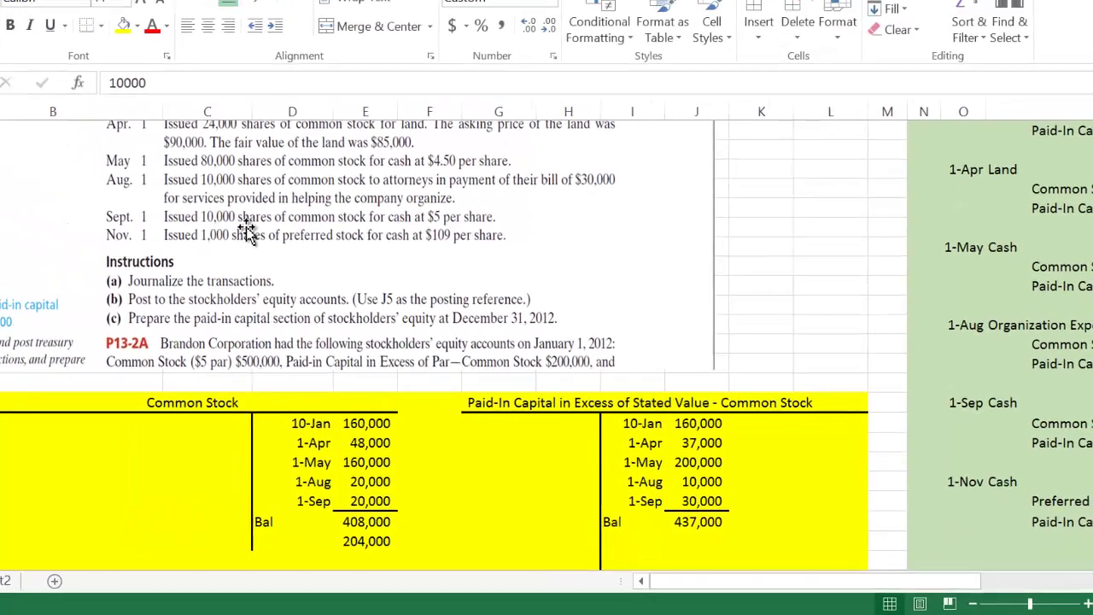
{"action": "scroll", "coordinate": [324, 263], "scroll_direction": "up", "scroll_amount": 1}
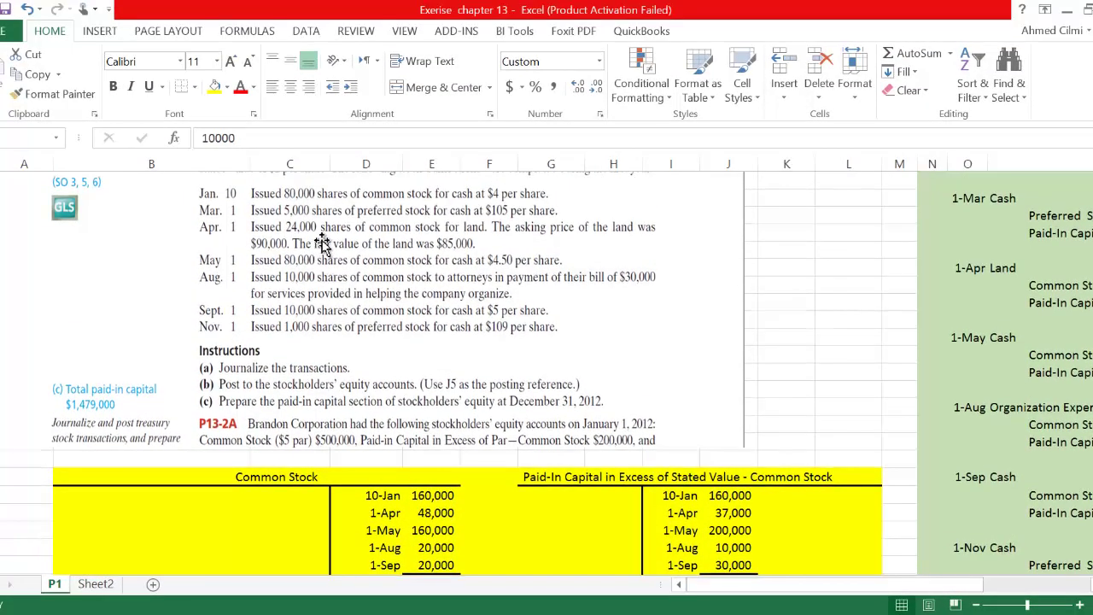
{"action": "scroll", "coordinate": [320, 245], "scroll_direction": "up", "scroll_amount": 1}
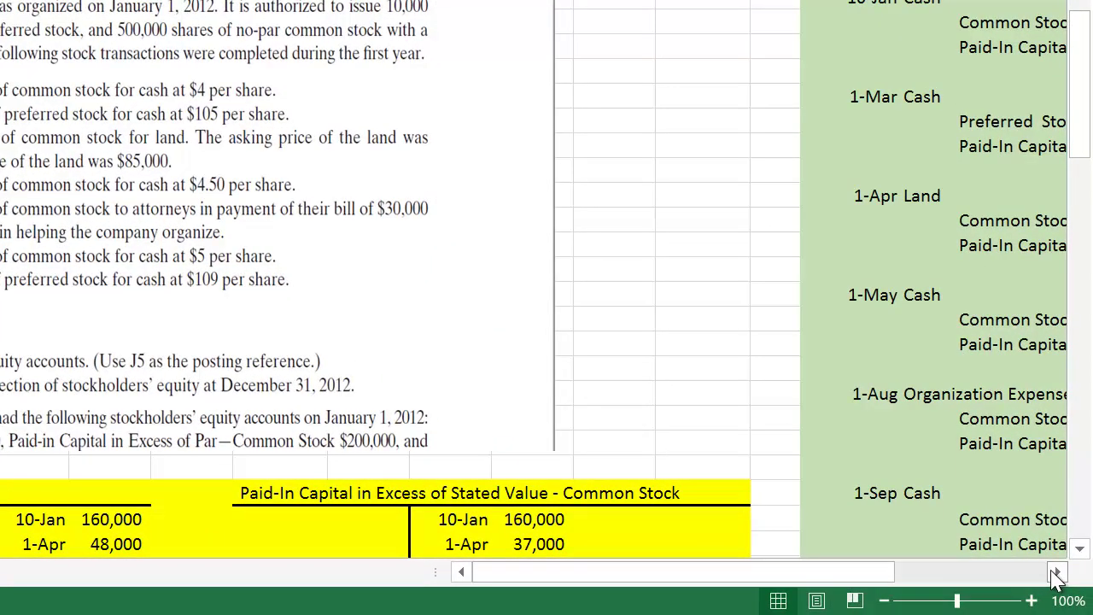
{"action": "left_click", "coordinate": [1057, 577]}
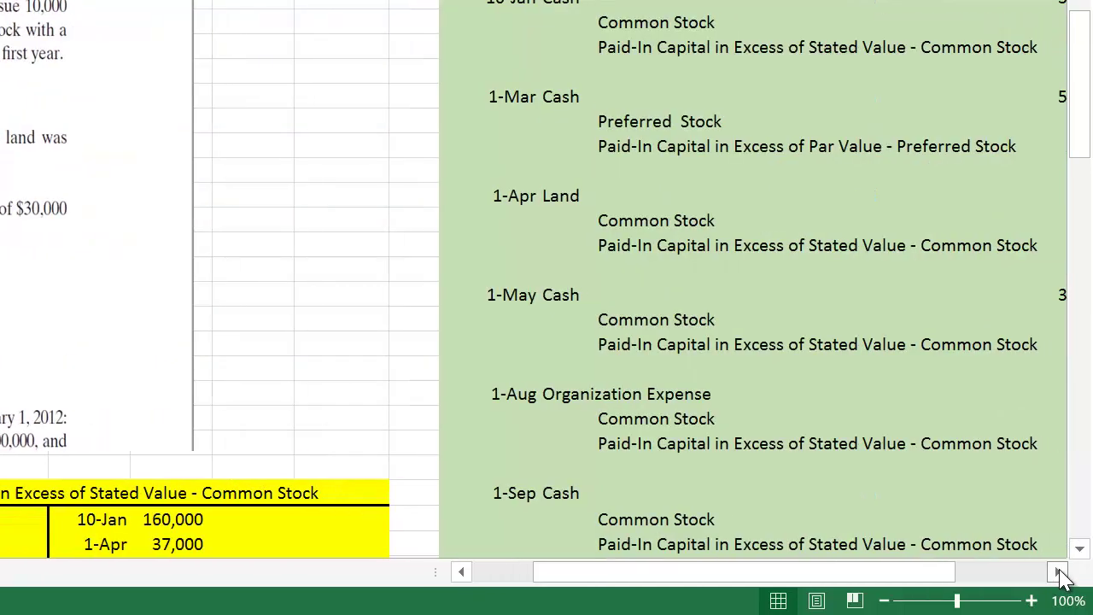
{"action": "left_click", "coordinate": [1079, 549]}
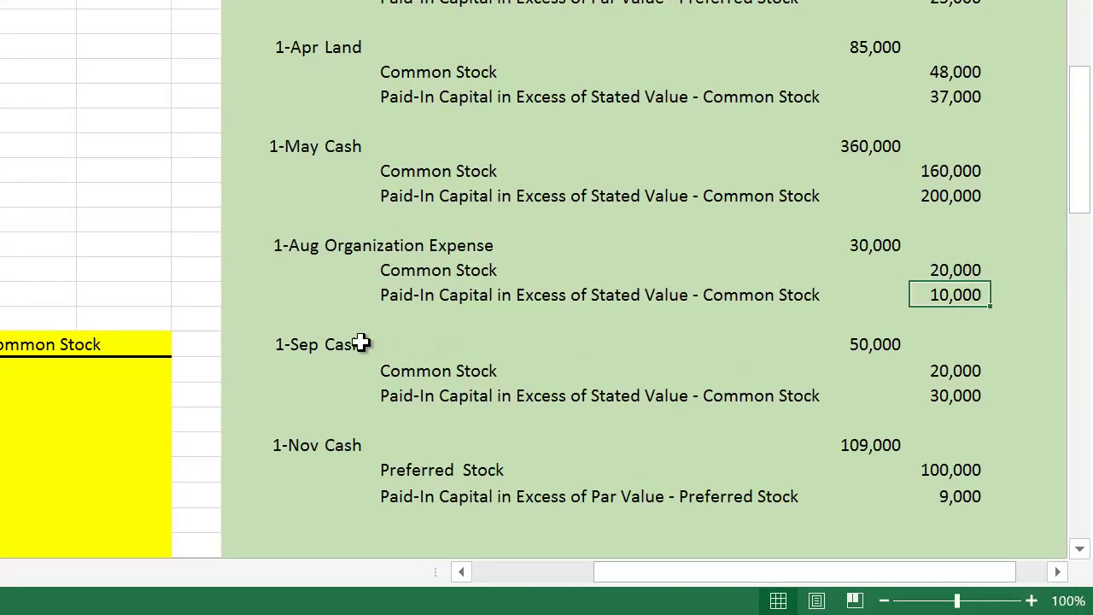
{"action": "left_click", "coordinate": [363, 345]}
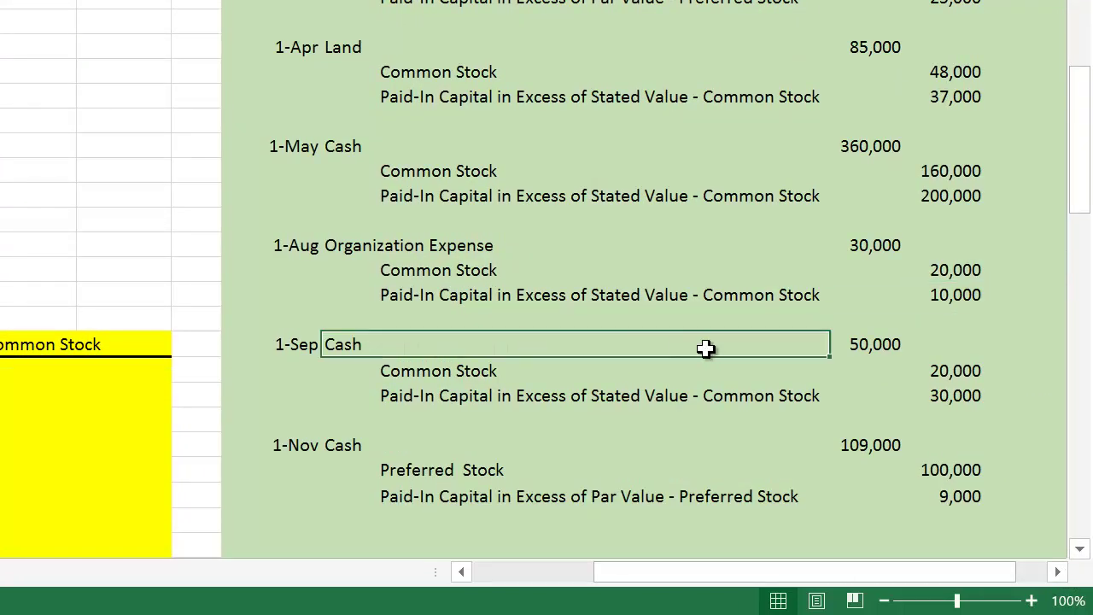
{"action": "left_click", "coordinate": [886, 345]}
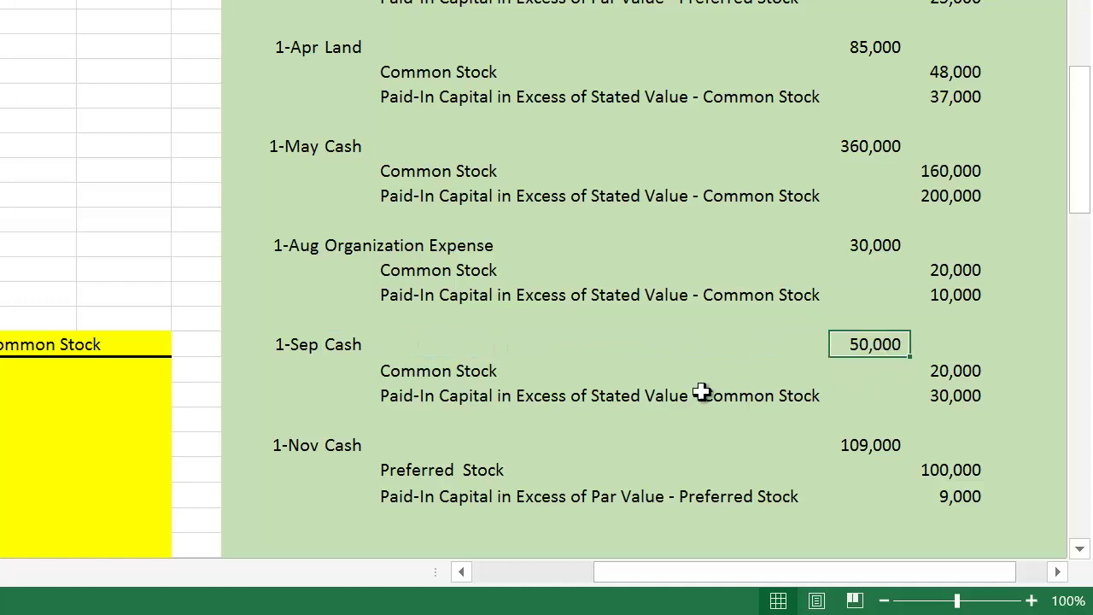
{"action": "left_click", "coordinate": [961, 371]}
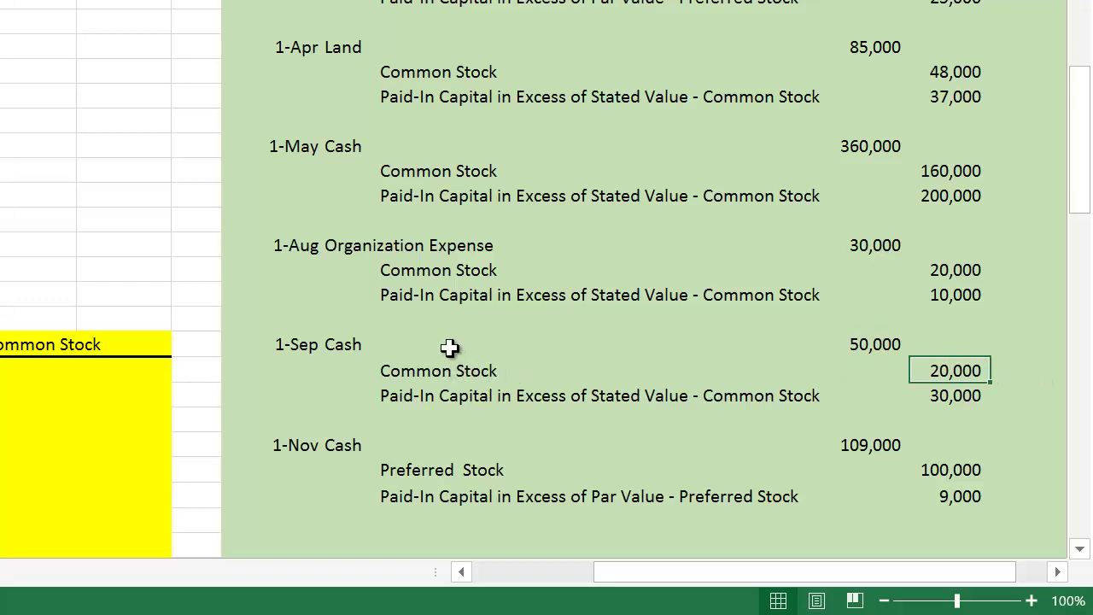
{"action": "left_click", "coordinate": [958, 403]}
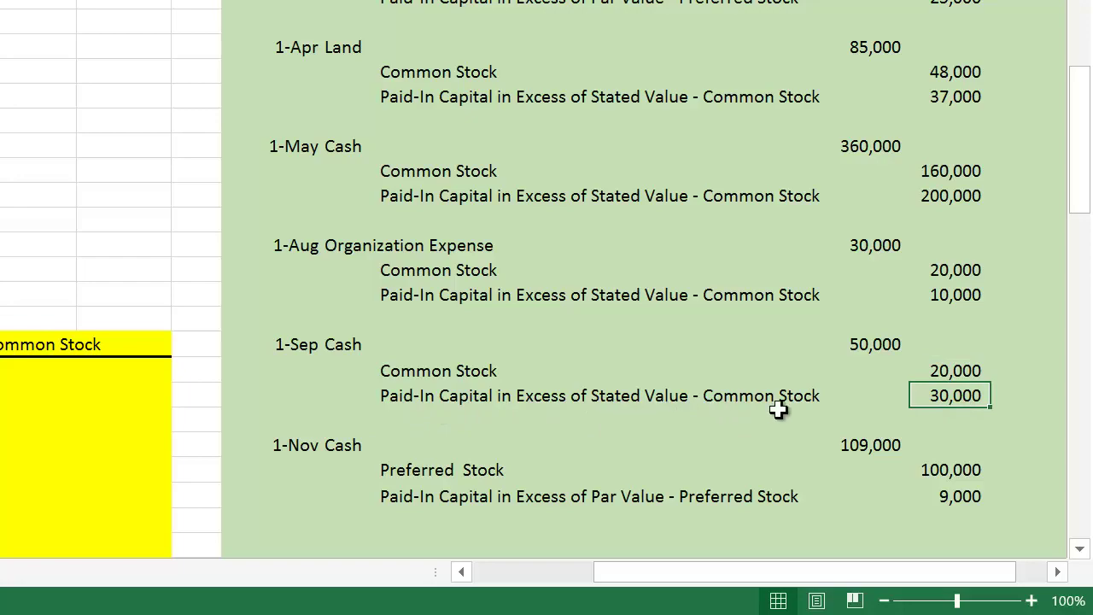
Reread the problem's stock terms and recheck the 1-Sep entry's cash debit and Common Stock line against them
{"action": "left_click", "coordinate": [472, 574]}
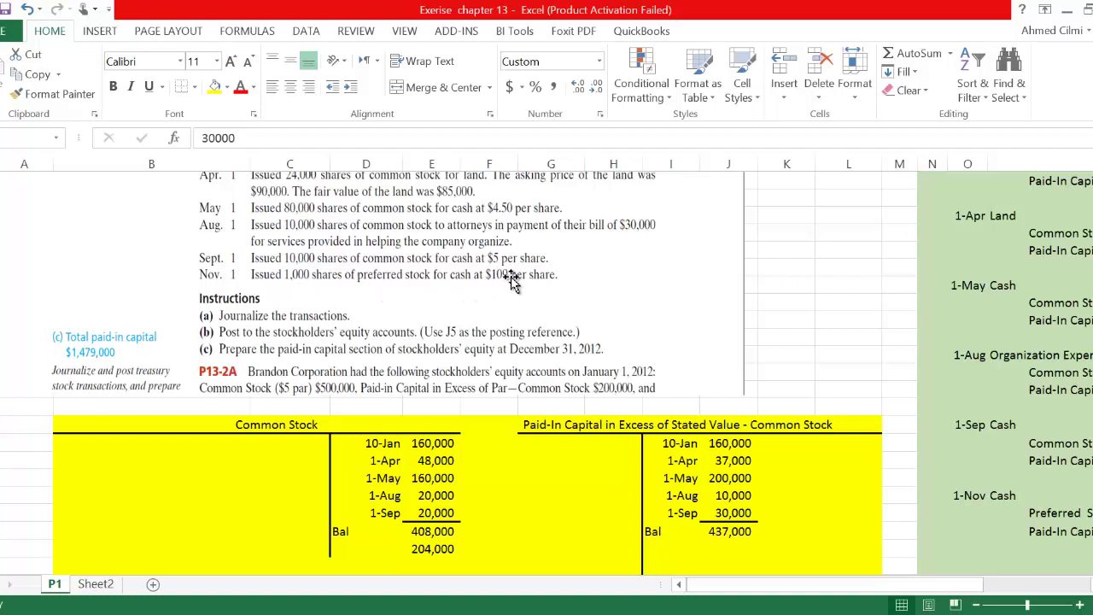
{"action": "scroll", "coordinate": [465, 274], "scroll_direction": "up", "scroll_amount": 3}
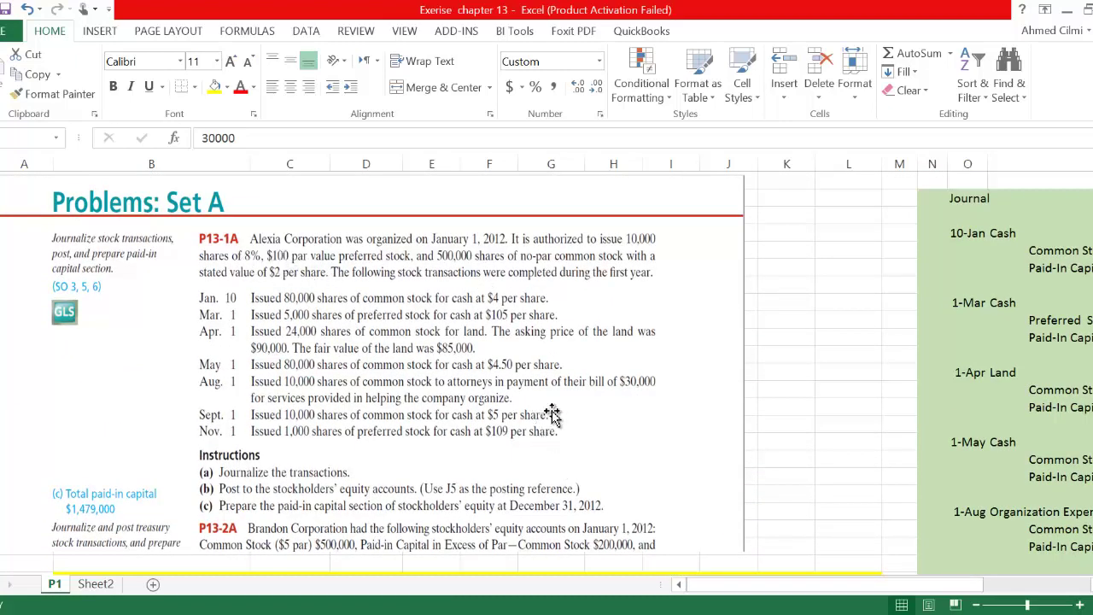
{"action": "scroll", "coordinate": [552, 415], "scroll_direction": "down", "scroll_amount": 1}
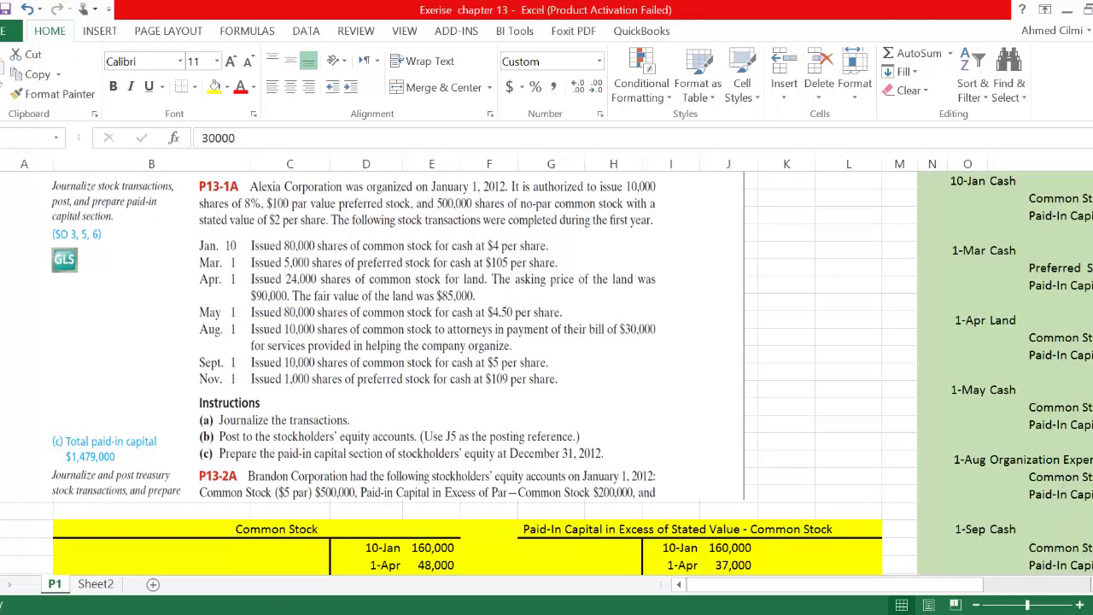
{"action": "scroll", "coordinate": [801, 493], "scroll_direction": "right", "scroll_amount": 5}
{"action": "scroll", "coordinate": [801, 494], "scroll_direction": "down", "scroll_amount": 1}
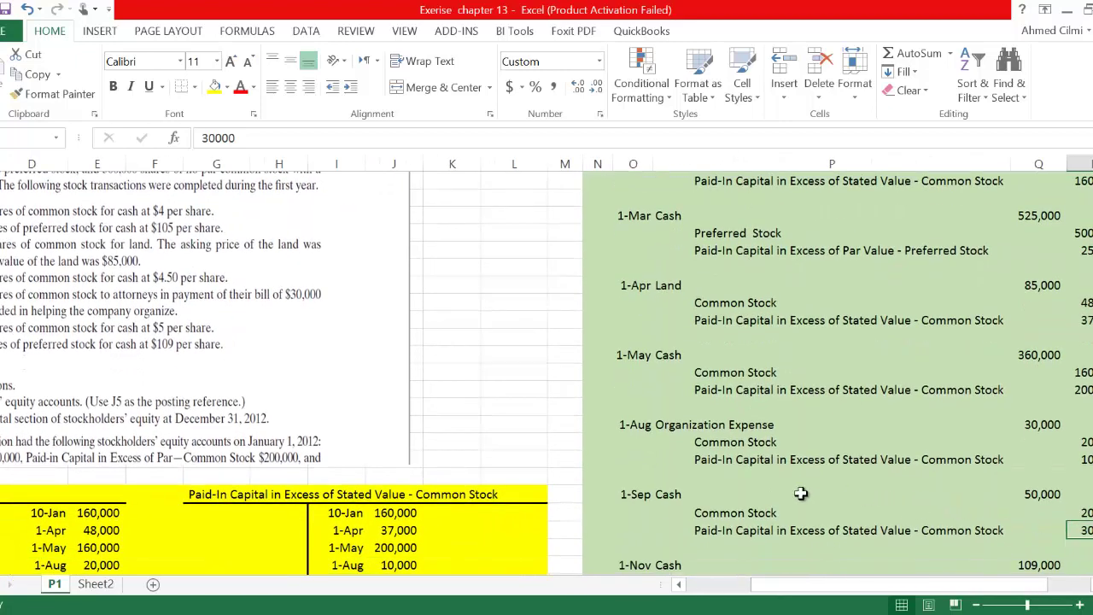
{"action": "left_click", "coordinate": [693, 498]}
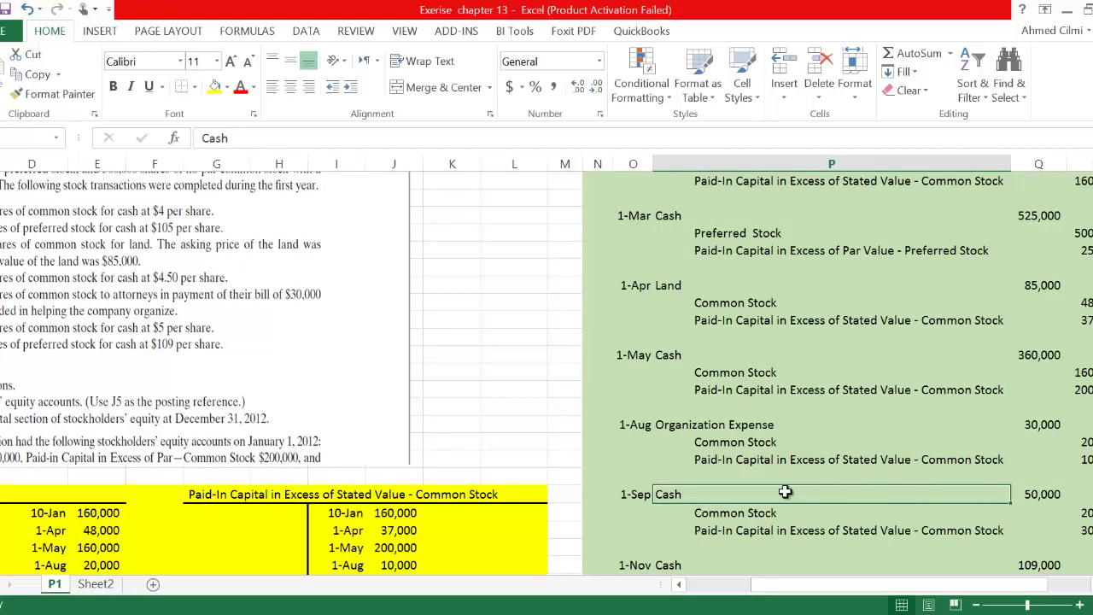
{"action": "left_click", "coordinate": [1050, 494]}
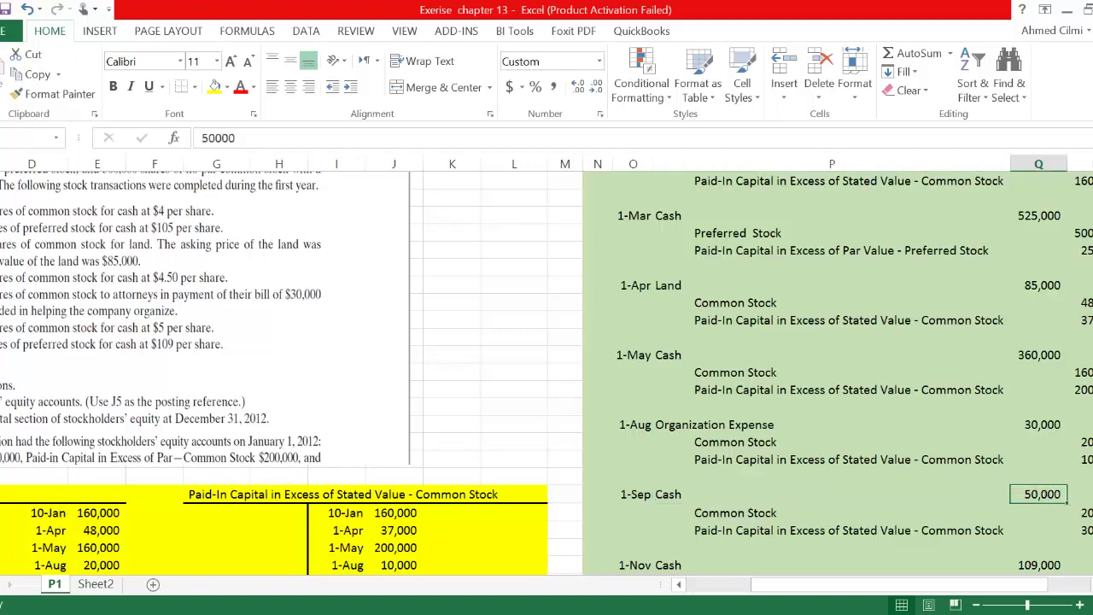
{"action": "scroll", "coordinate": [547, 376], "scroll_direction": "right", "scroll_amount": 2}
{"action": "scroll", "coordinate": [547, 375], "scroll_direction": "down", "scroll_amount": 1}
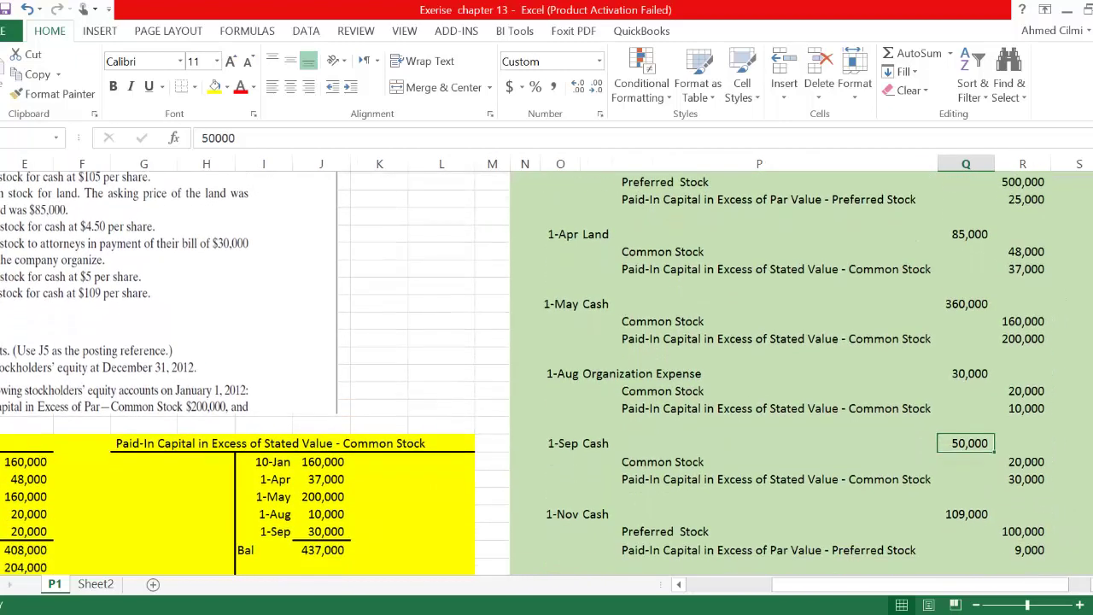
{"action": "scroll", "coordinate": [847, 478], "scroll_direction": "down", "scroll_amount": 1}
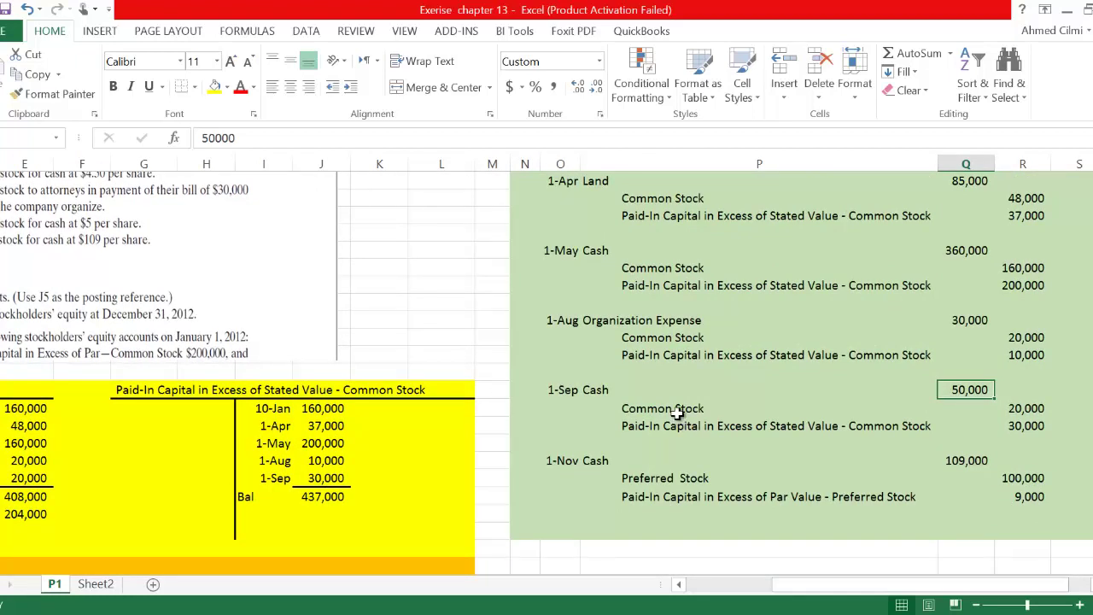
{"action": "left_click", "coordinate": [742, 408]}
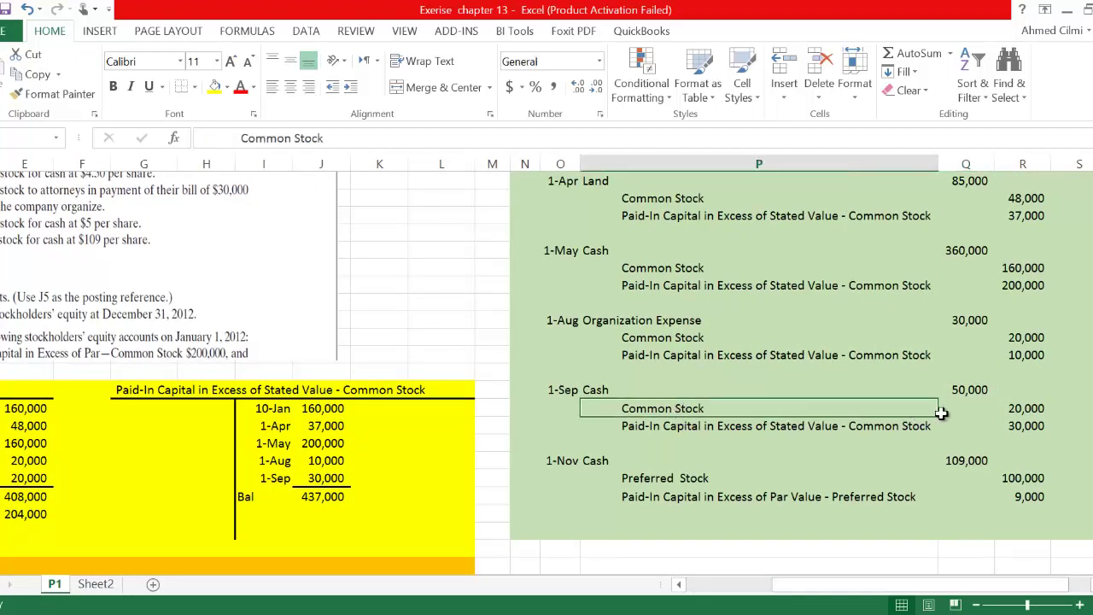
Check the 1-Nov entry's cash debit, its Preferred Stock line and both of its credits
{"action": "left_click", "coordinate": [974, 461]}
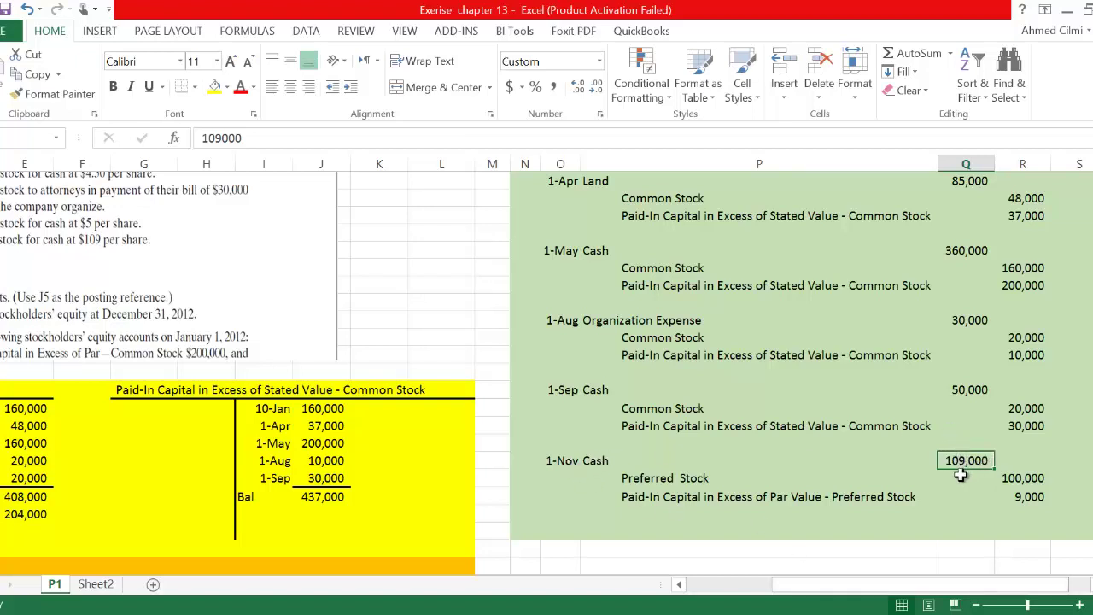
{"action": "left_click", "coordinate": [684, 481]}
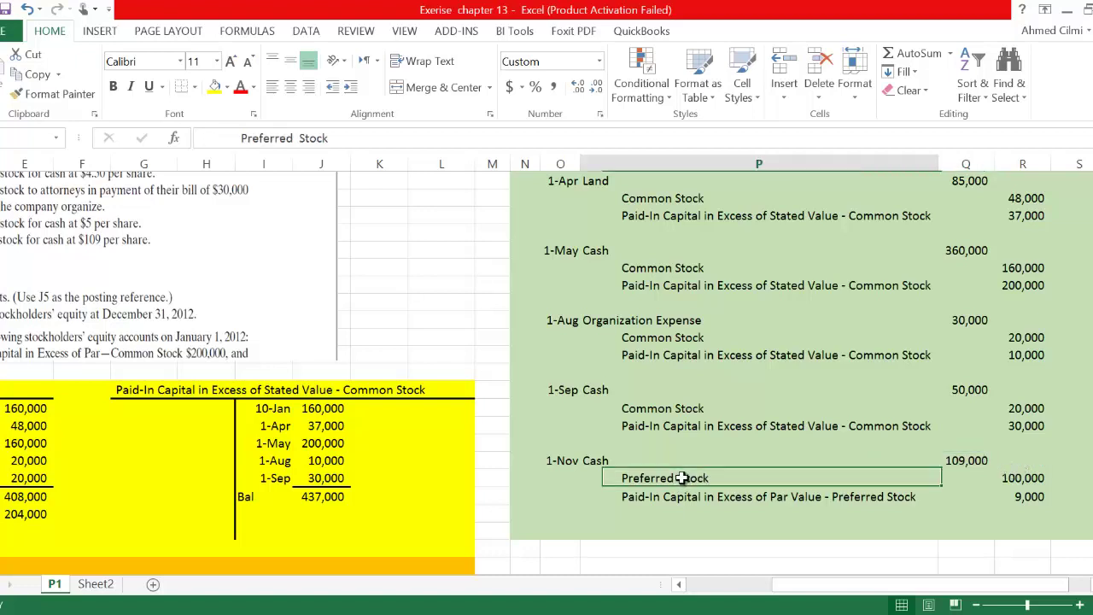
{"action": "left_click", "coordinate": [1033, 478]}
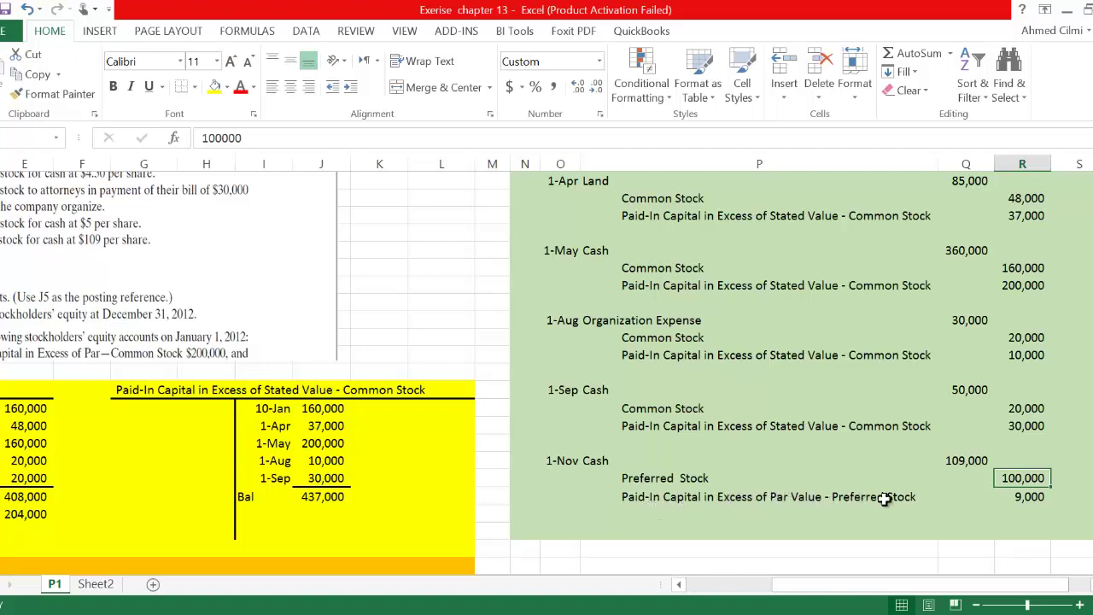
{"action": "left_click", "coordinate": [1026, 497]}
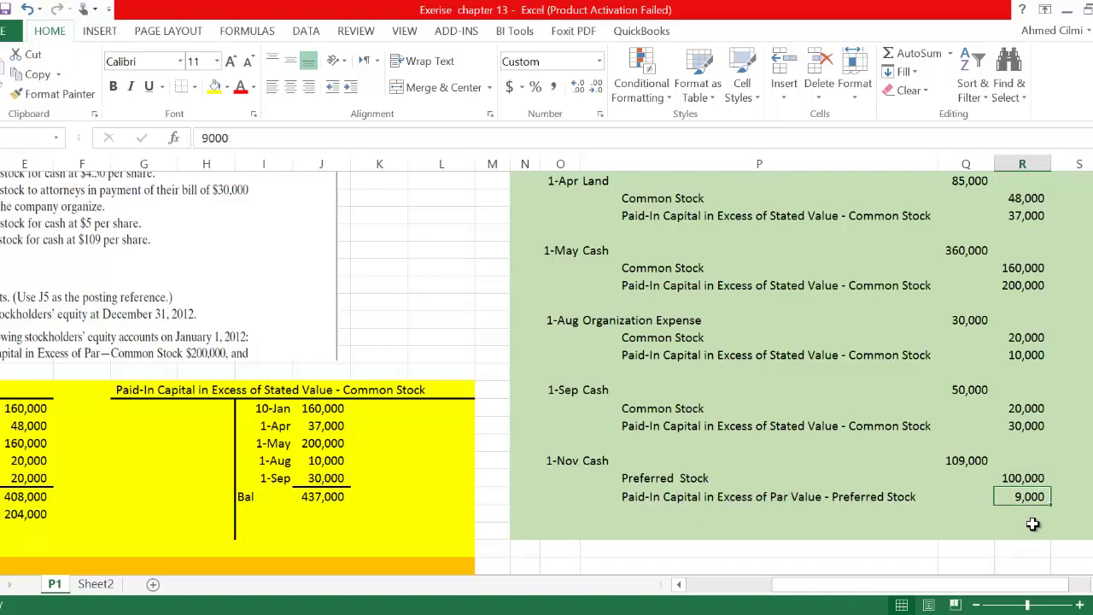
Examine the common stock and preferred stock T-accounts beneath the problem text, alongside their paid-in capital accounts
{"action": "scroll", "coordinate": [814, 395], "scroll_direction": "up", "scroll_amount": 5}
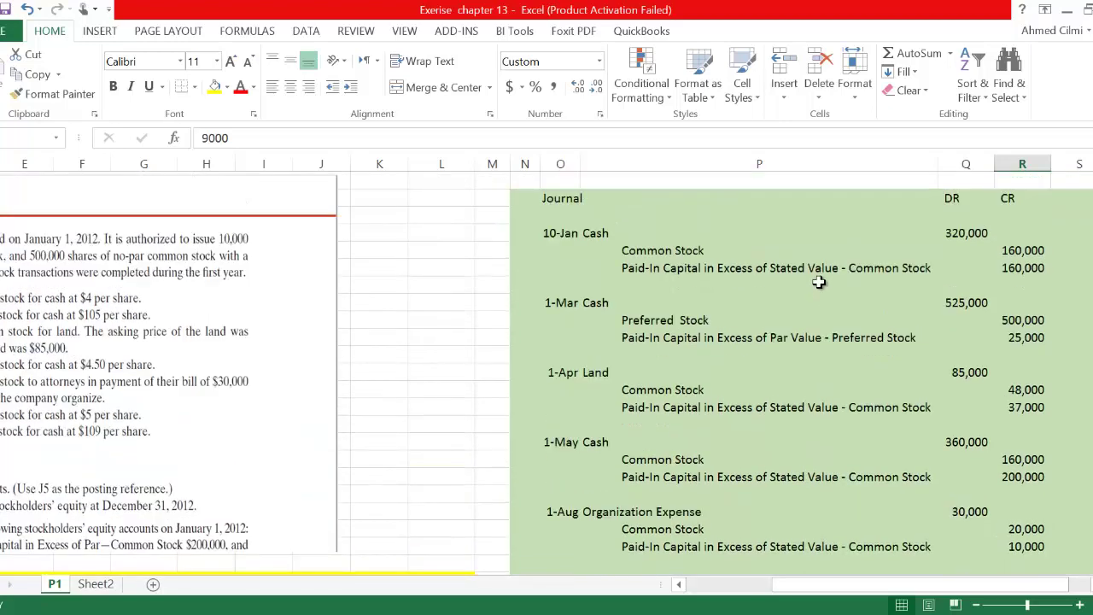
{"action": "scroll", "coordinate": [818, 282], "scroll_direction": "down", "scroll_amount": 5}
{"action": "scroll", "coordinate": [818, 281], "scroll_direction": "down", "scroll_amount": 1}
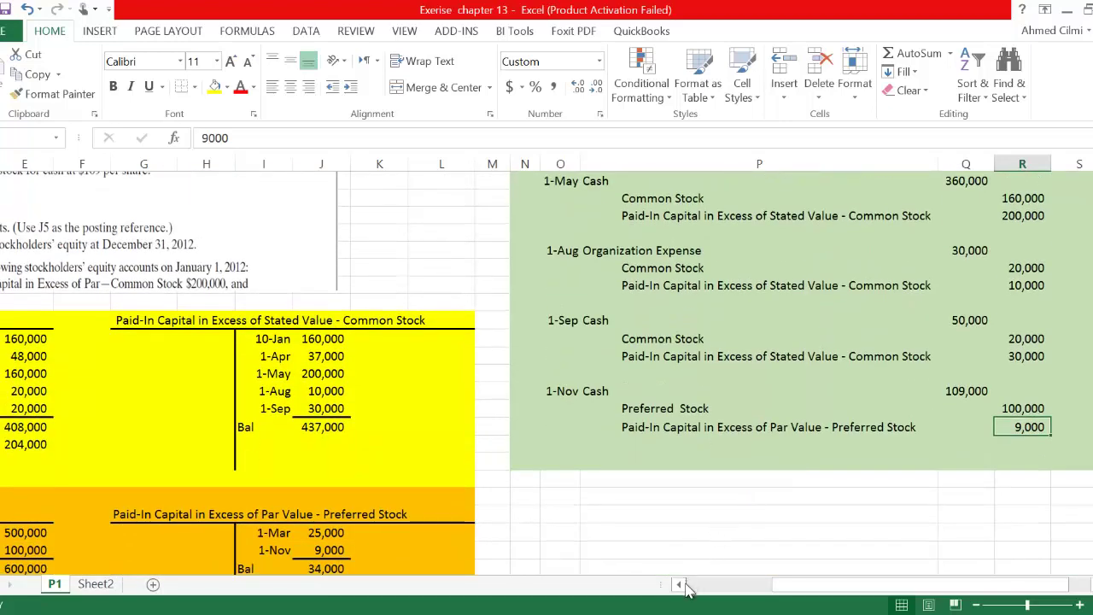
{"action": "left_click", "coordinate": [688, 588]}
{"action": "scroll", "coordinate": [315, 312], "scroll_direction": "up", "scroll_amount": 1}
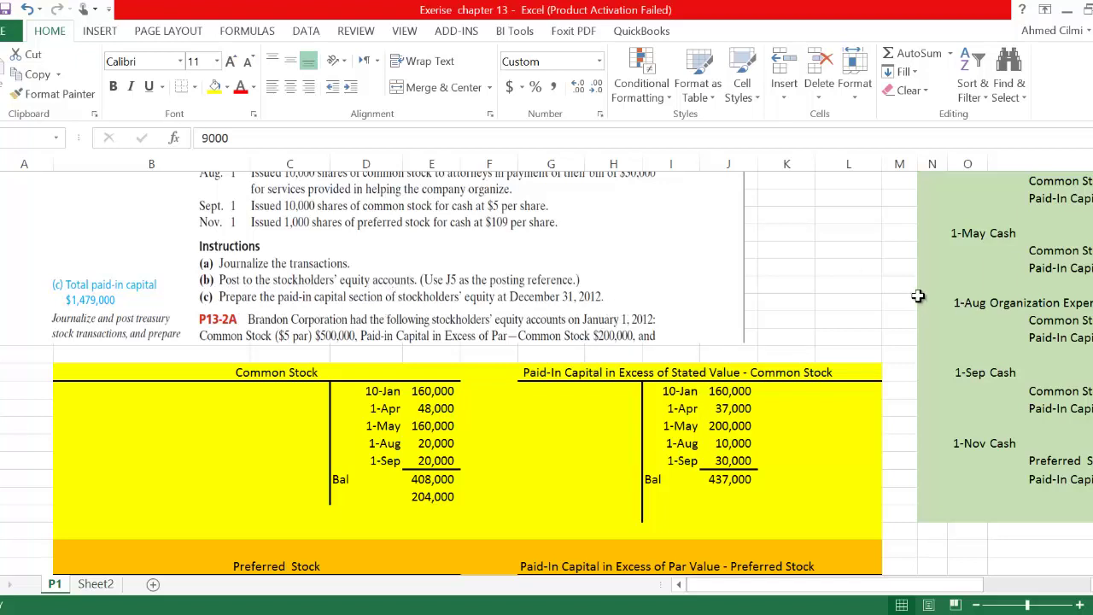
{"action": "scroll", "coordinate": [546, 351], "scroll_direction": "down", "scroll_amount": 2}
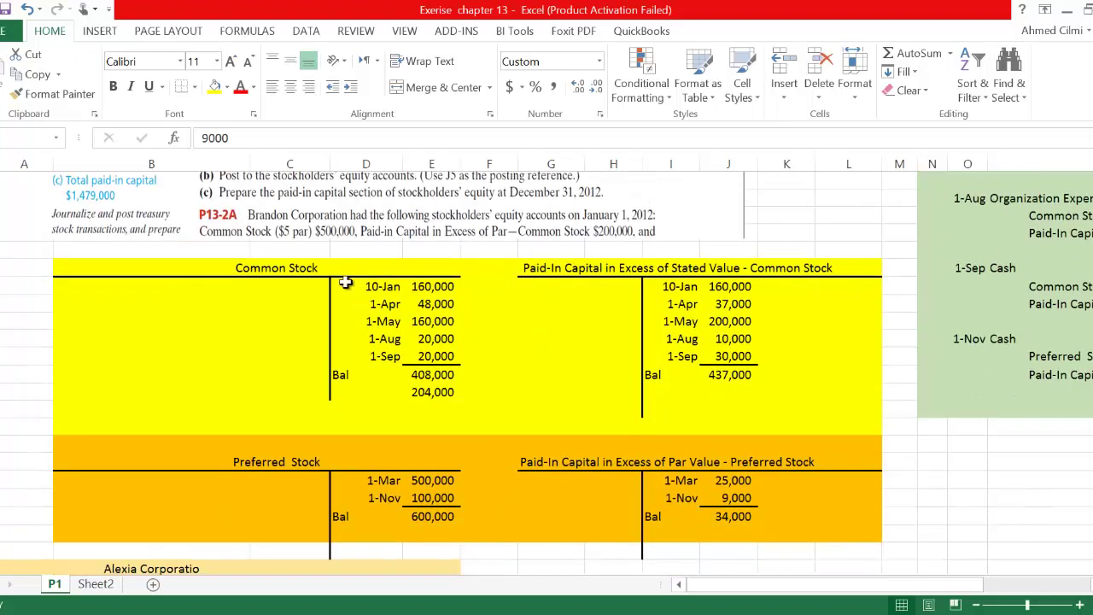
{"action": "left_click", "coordinate": [286, 276]}
{"action": "left_click", "coordinate": [287, 275]}
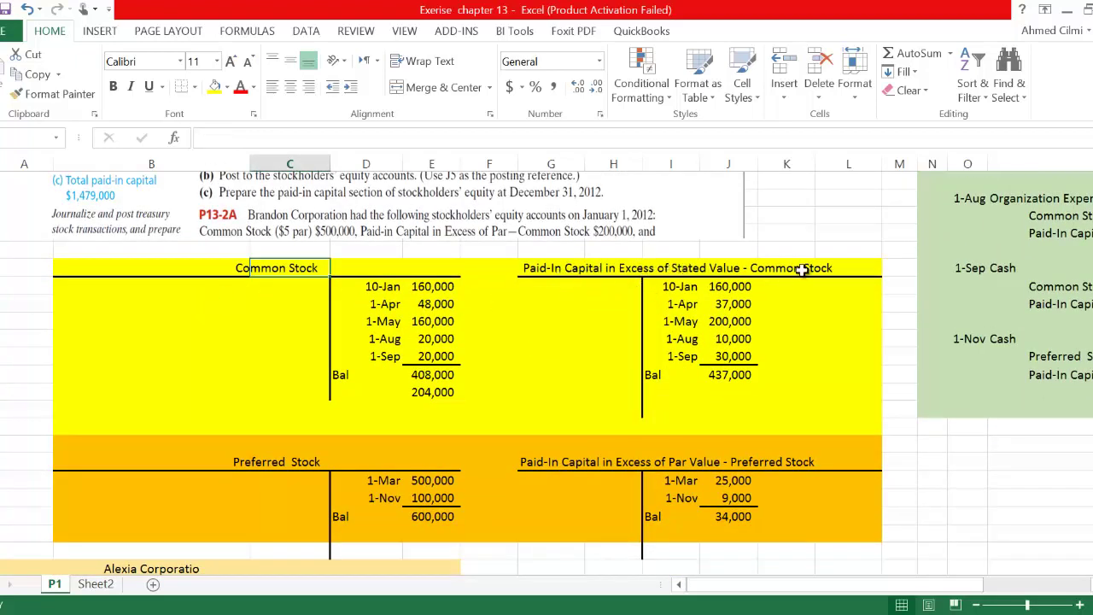
{"action": "left_click", "coordinate": [255, 459]}
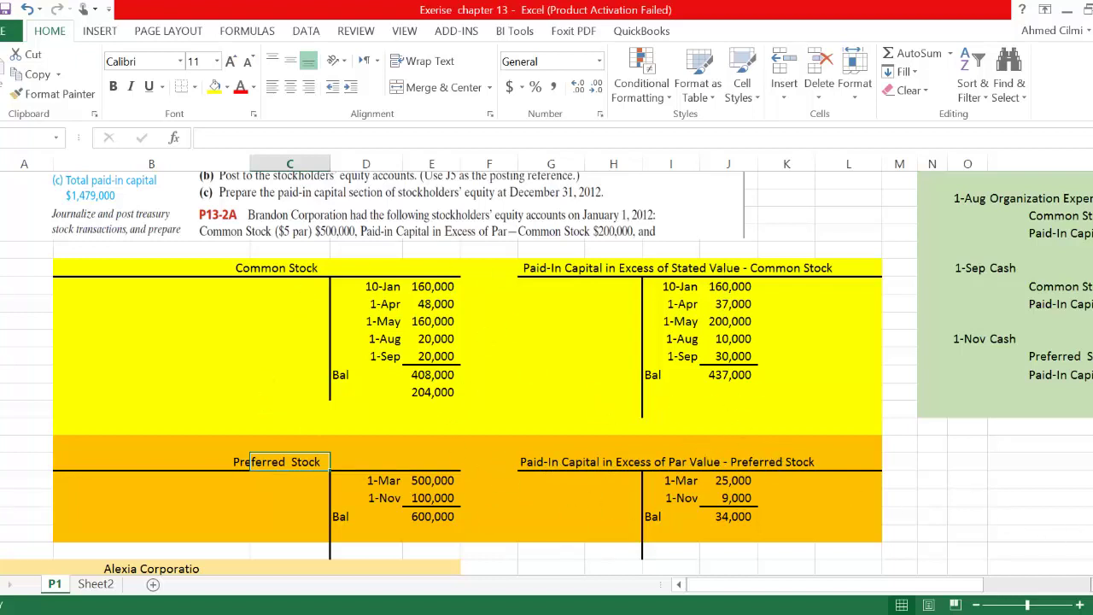
Trace the 10-Jan Common Stock credit from the journal to its posting in the Common Stock T-account
{"action": "scroll", "coordinate": [1083, 481], "scroll_direction": "right", "scroll_amount": 3}
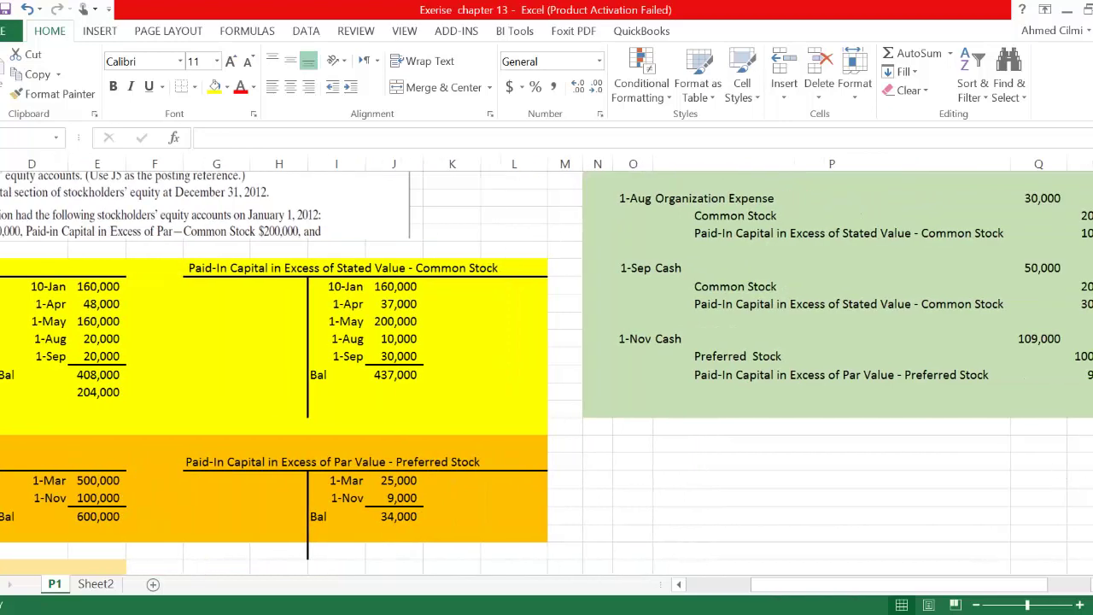
{"action": "scroll", "coordinate": [1037, 464], "scroll_direction": "right", "scroll_amount": 1}
{"action": "scroll", "coordinate": [1020, 354], "scroll_direction": "up", "scroll_amount": 4}
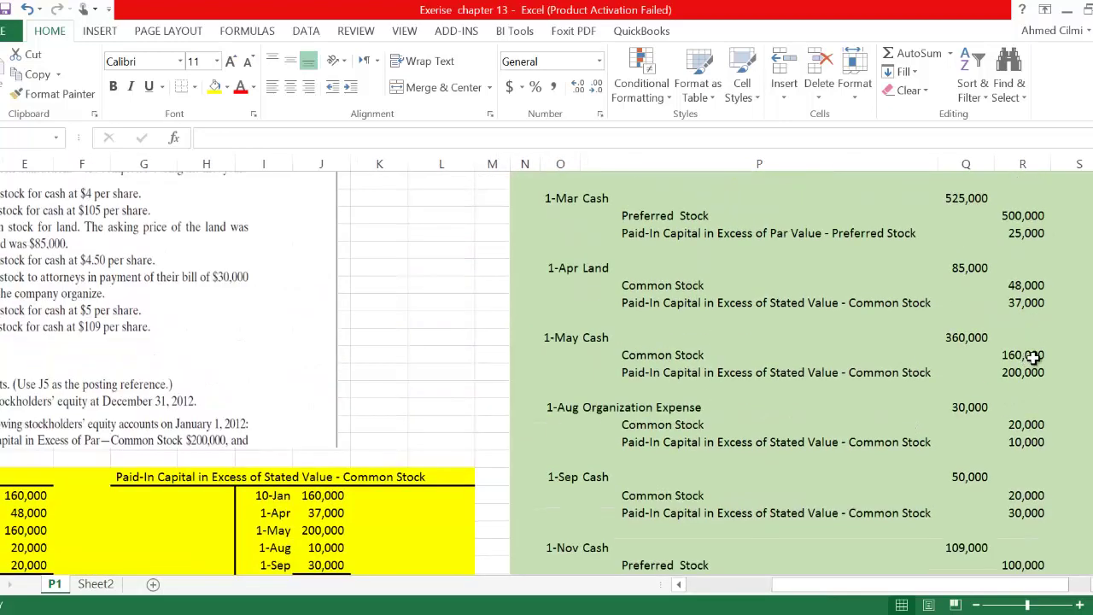
{"action": "scroll", "coordinate": [710, 223], "scroll_direction": "up", "scroll_amount": 2}
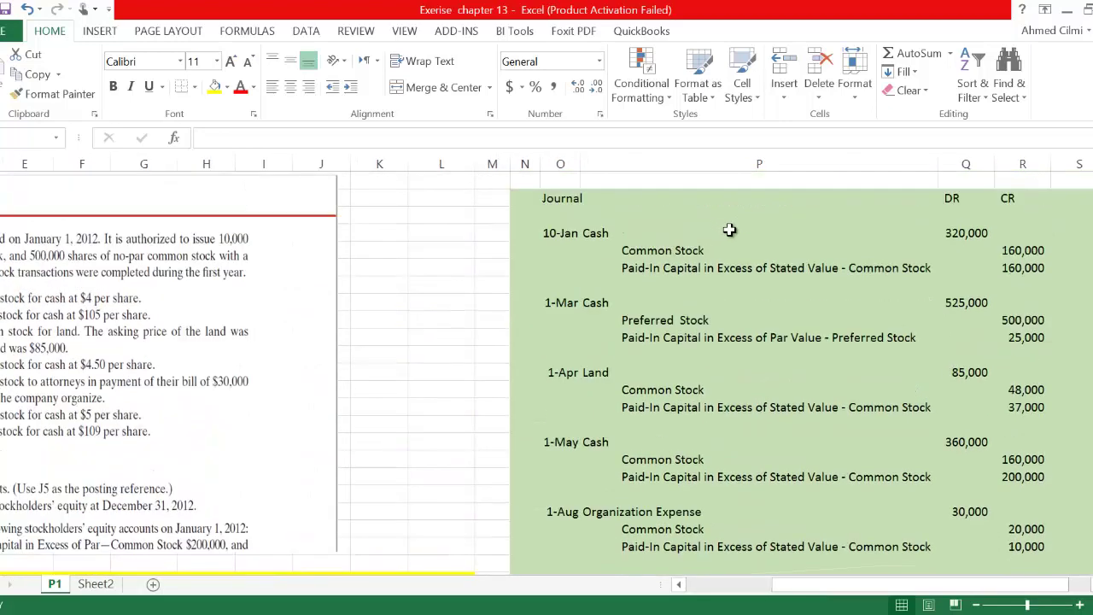
{"action": "left_click", "coordinate": [1031, 250]}
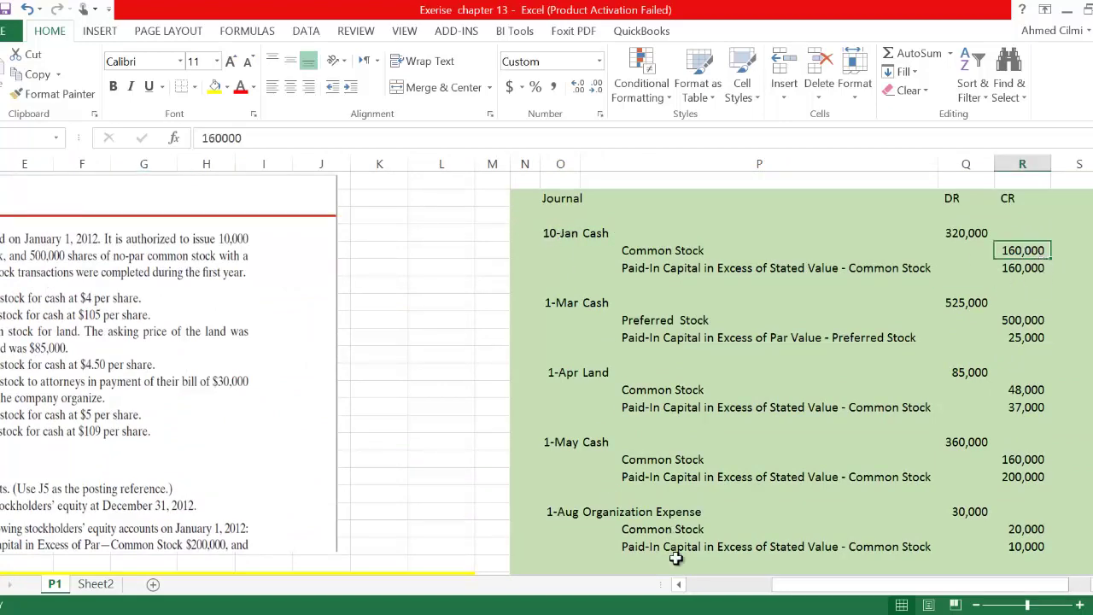
{"action": "scroll", "coordinate": [545, 431], "scroll_direction": "down", "scroll_amount": 6}
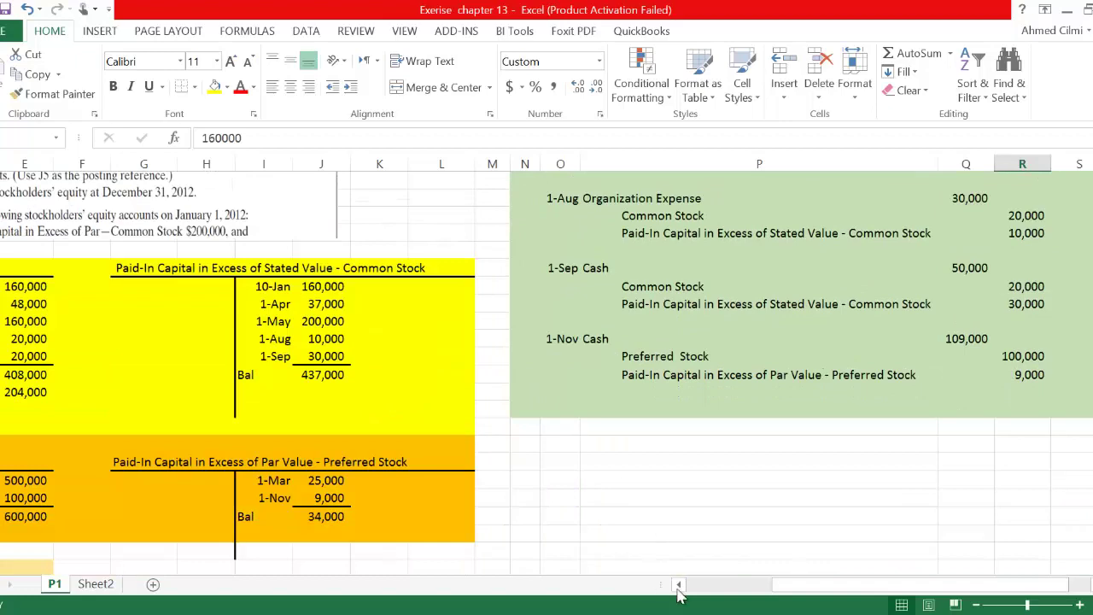
{"action": "left_click", "coordinate": [678, 585]}
{"action": "left_click", "coordinate": [678, 585]}
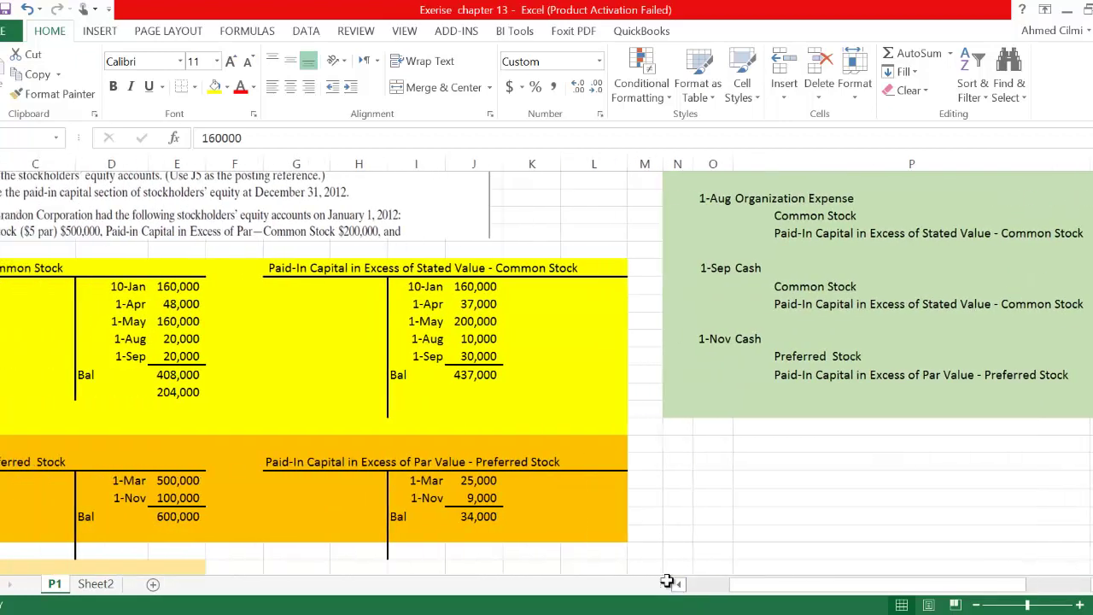
{"action": "left_click", "coordinate": [128, 284]}
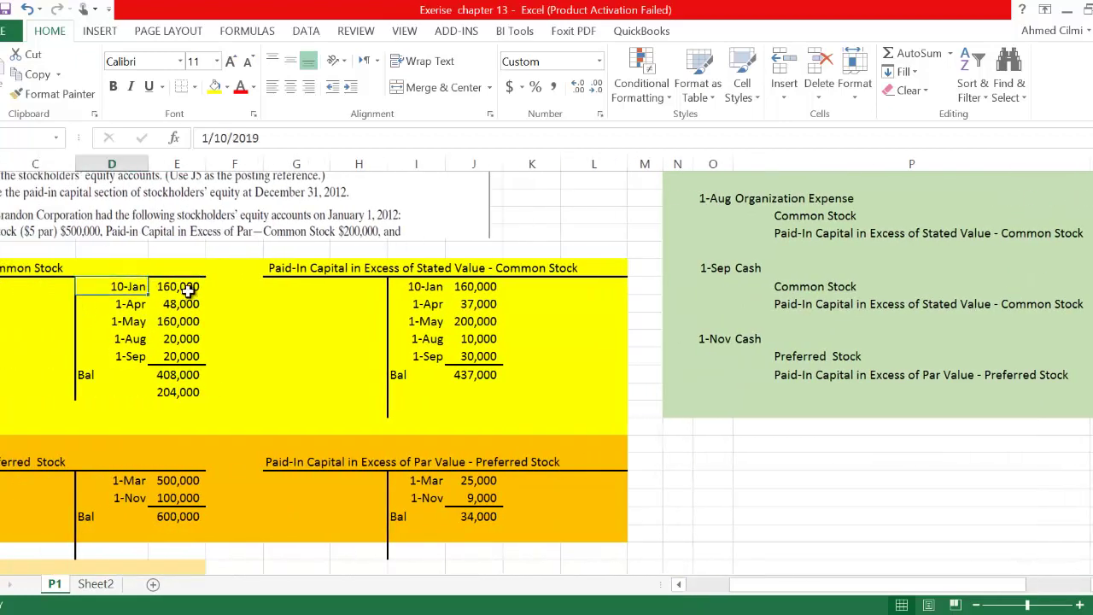
{"action": "left_click", "coordinate": [680, 585]}
{"action": "left_click", "coordinate": [680, 585]}
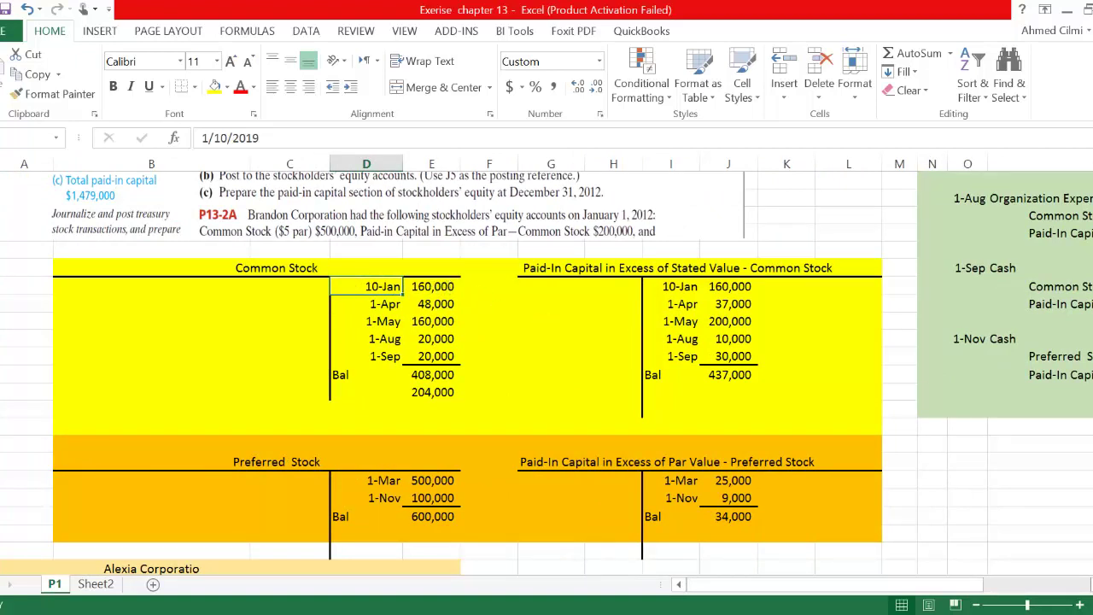
Compare the 10-Jan posting in Paid-In Capital in Excess of Stated Value with the journal's 10-Jan credits
{"action": "scroll", "coordinate": [962, 544], "scroll_direction": "right", "scroll_amount": 3}
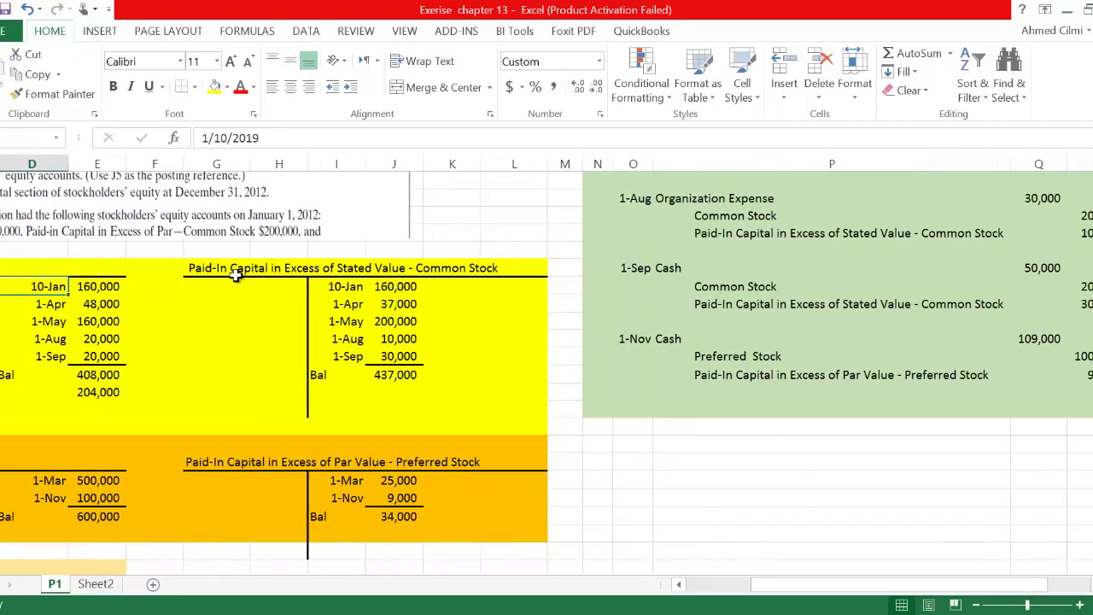
{"action": "left_click", "coordinate": [393, 287]}
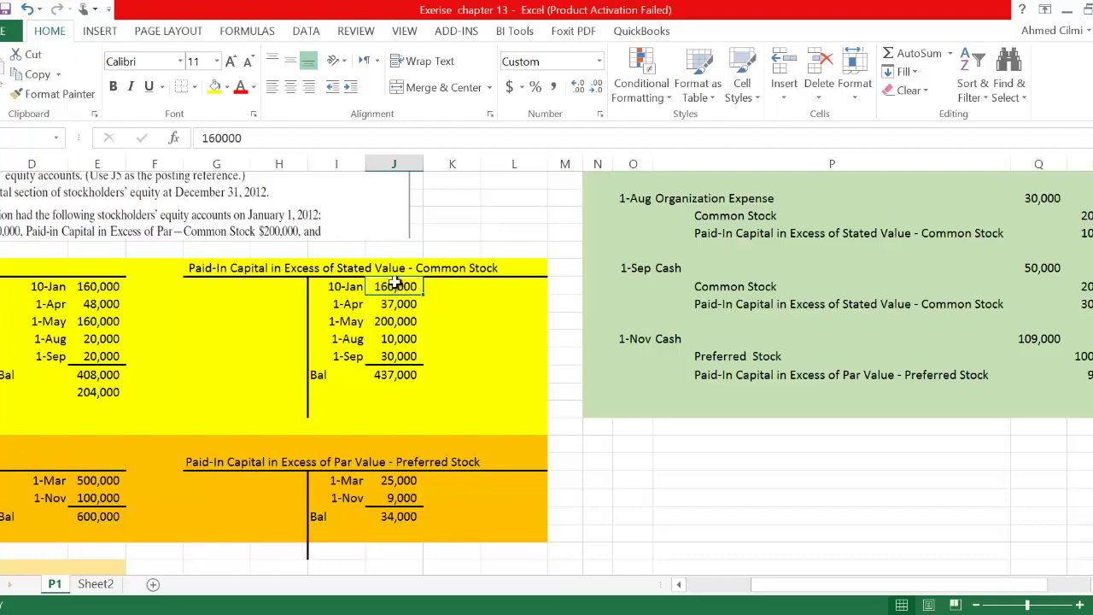
{"action": "scroll", "coordinate": [966, 463], "scroll_direction": "right", "scroll_amount": 2}
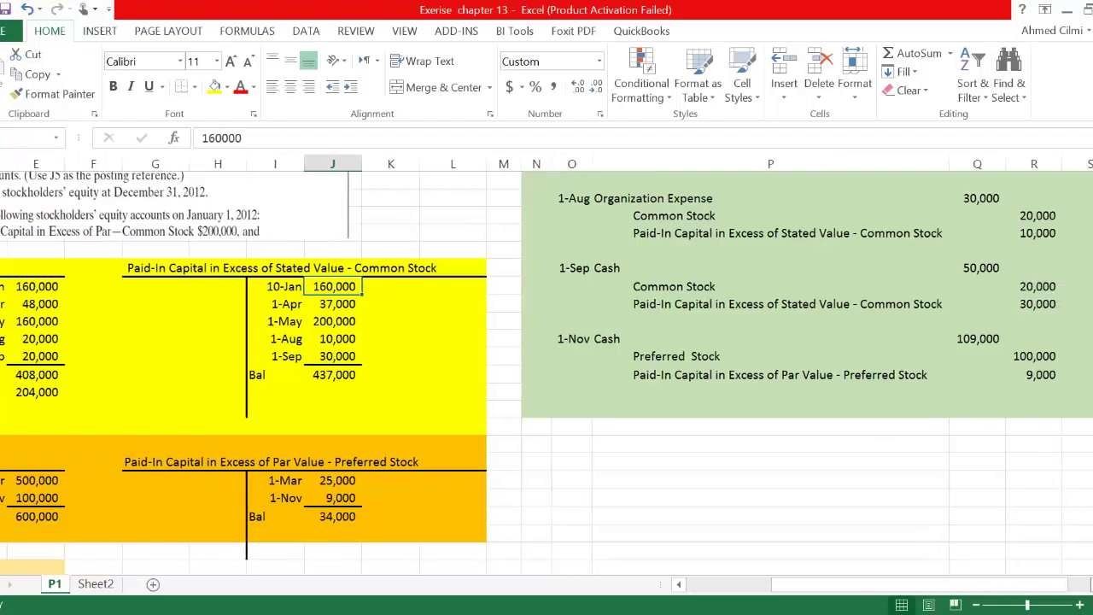
{"action": "scroll", "coordinate": [996, 408], "scroll_direction": "up", "scroll_amount": 5}
{"action": "scroll", "coordinate": [1010, 389], "scroll_direction": "up", "scroll_amount": 1}
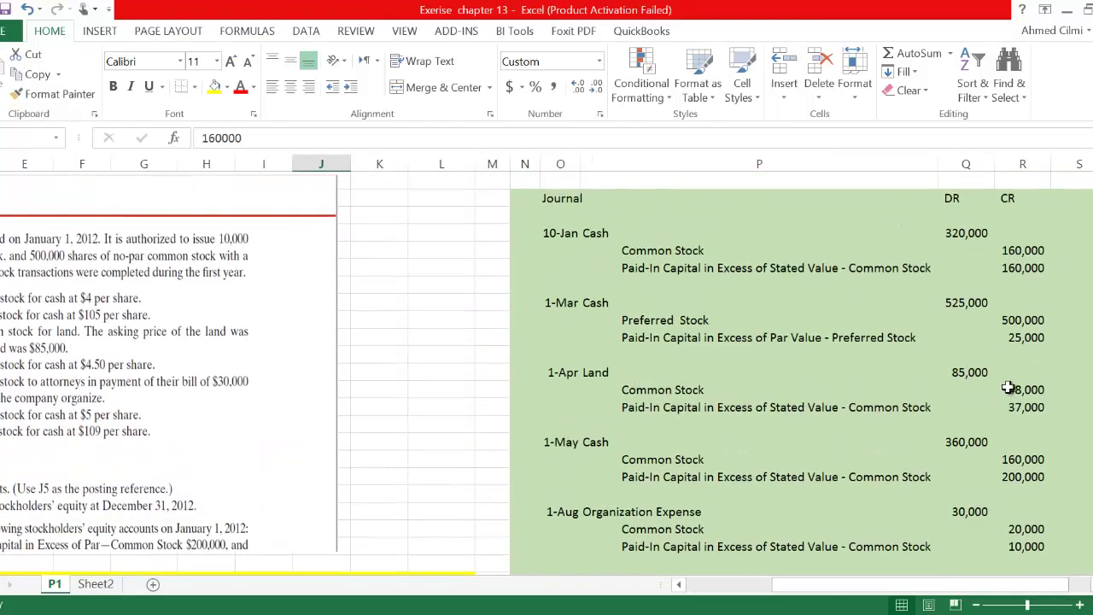
{"action": "left_click_drag", "start_coordinate": [1022, 250], "coordinate": [1023, 266]}
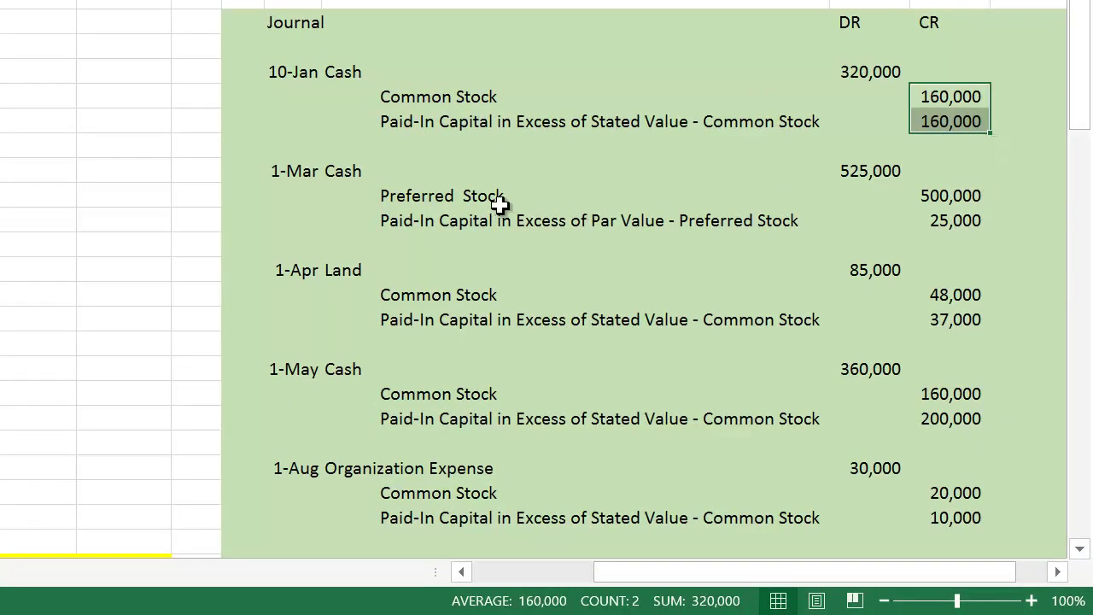
Trace the 1-Mar journal credits to their postings in the Preferred Stock and Paid-In Capital in Excess of Par Value T-accounts
{"action": "left_click", "coordinate": [964, 195]}
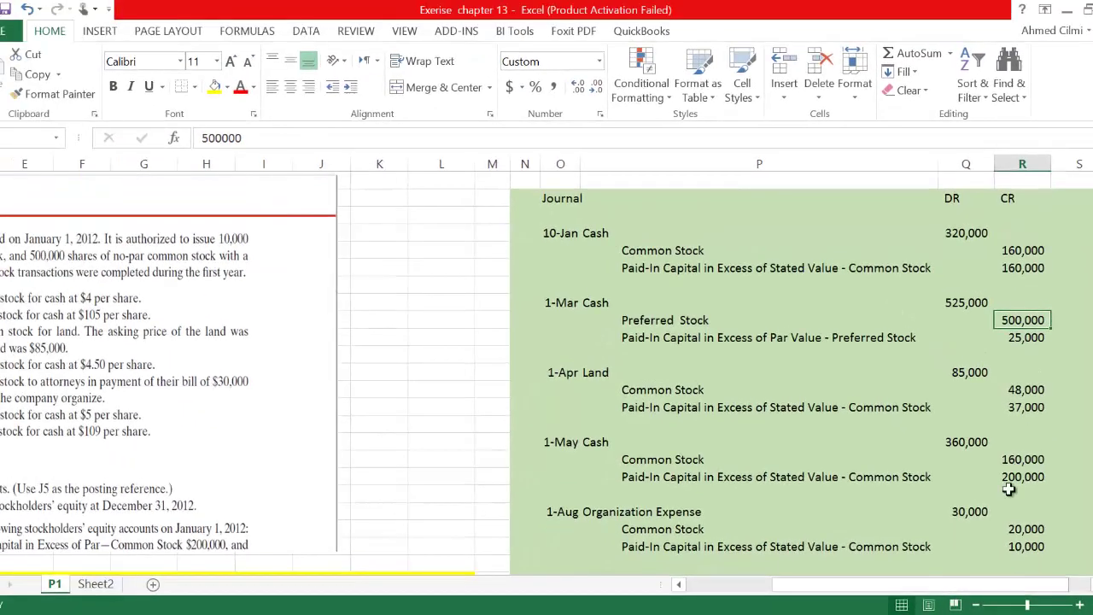
{"action": "scroll", "coordinate": [796, 401], "scroll_direction": "down", "scroll_amount": 2}
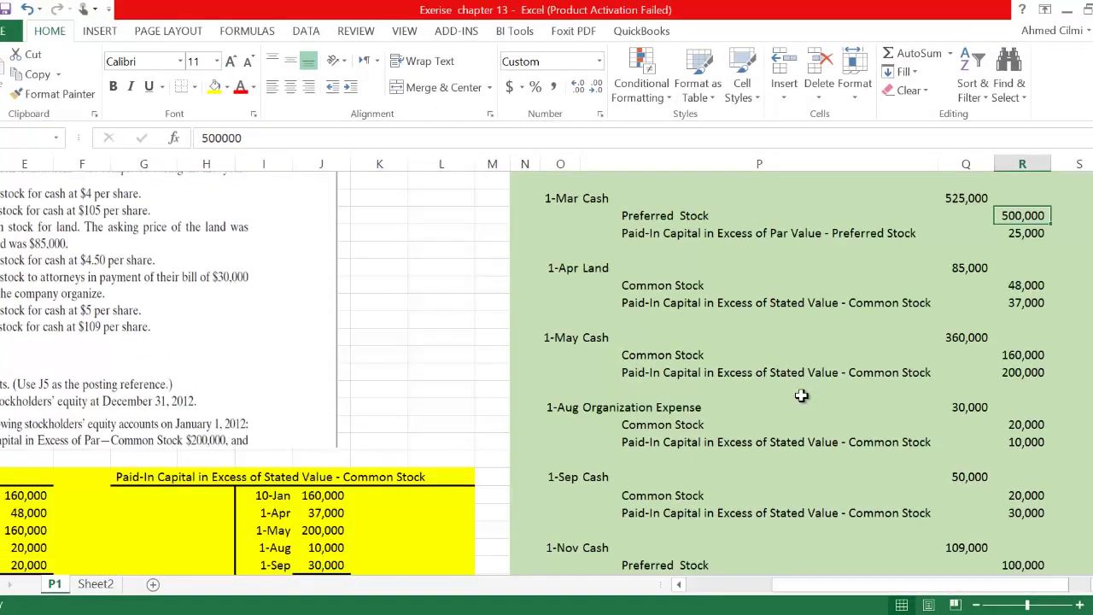
{"action": "scroll", "coordinate": [690, 478], "scroll_direction": "down", "scroll_amount": 3}
{"action": "left_click", "coordinate": [679, 585]}
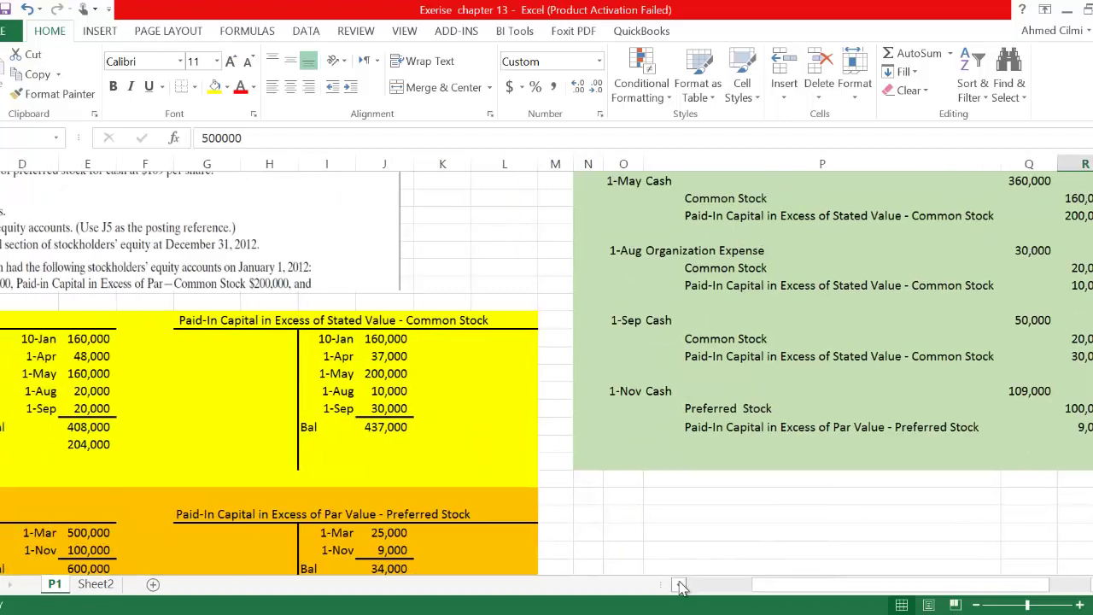
{"action": "scroll", "coordinate": [462, 380], "scroll_direction": "down", "scroll_amount": 2}
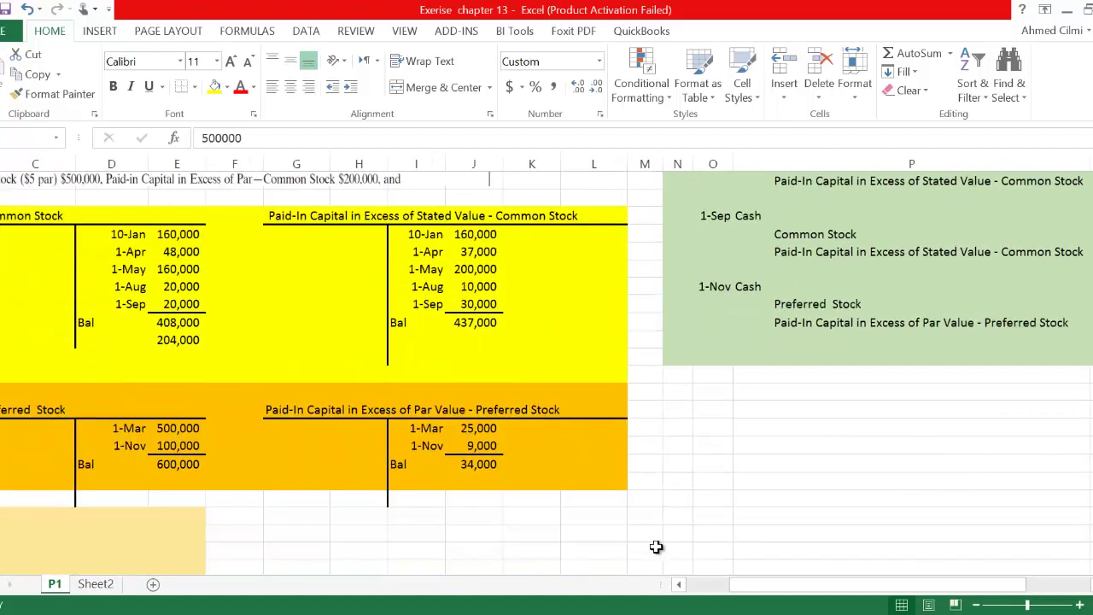
{"action": "left_click", "coordinate": [680, 586]}
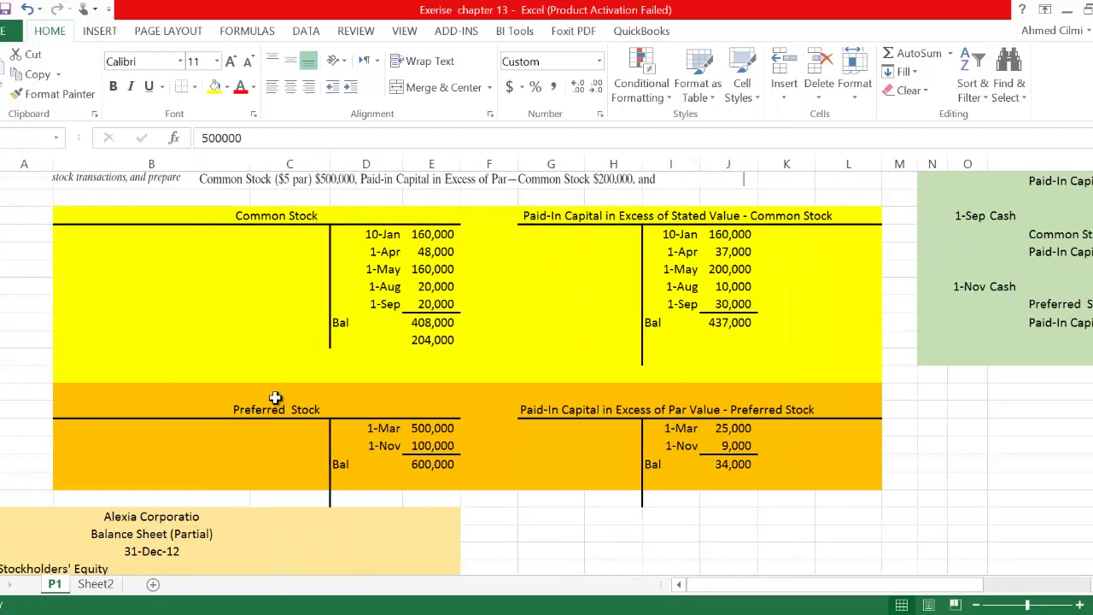
{"action": "left_click", "coordinate": [398, 428]}
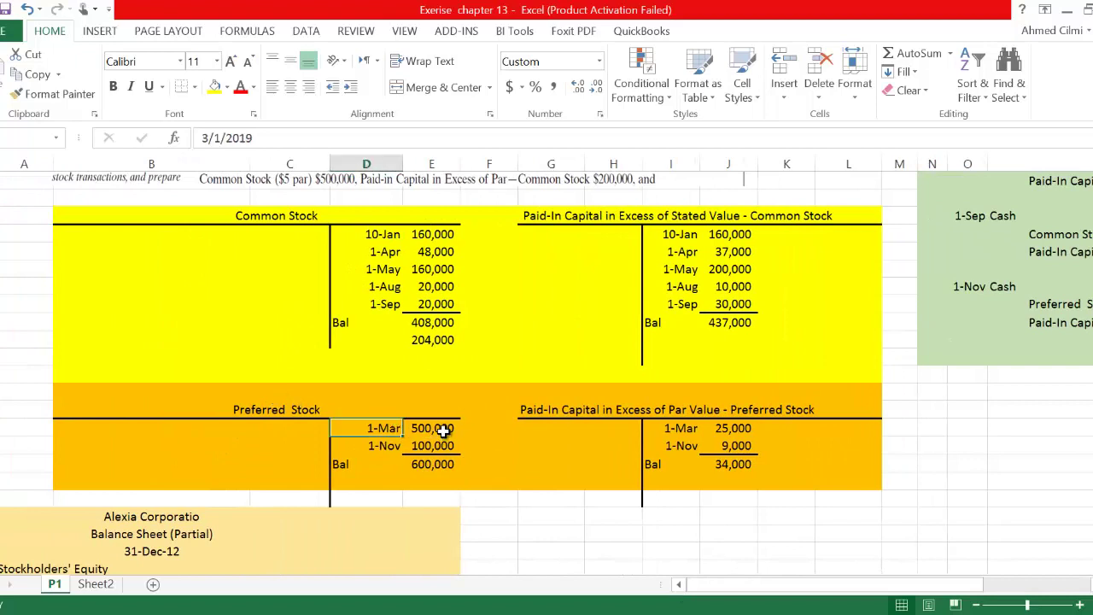
{"action": "left_click", "coordinate": [444, 429]}
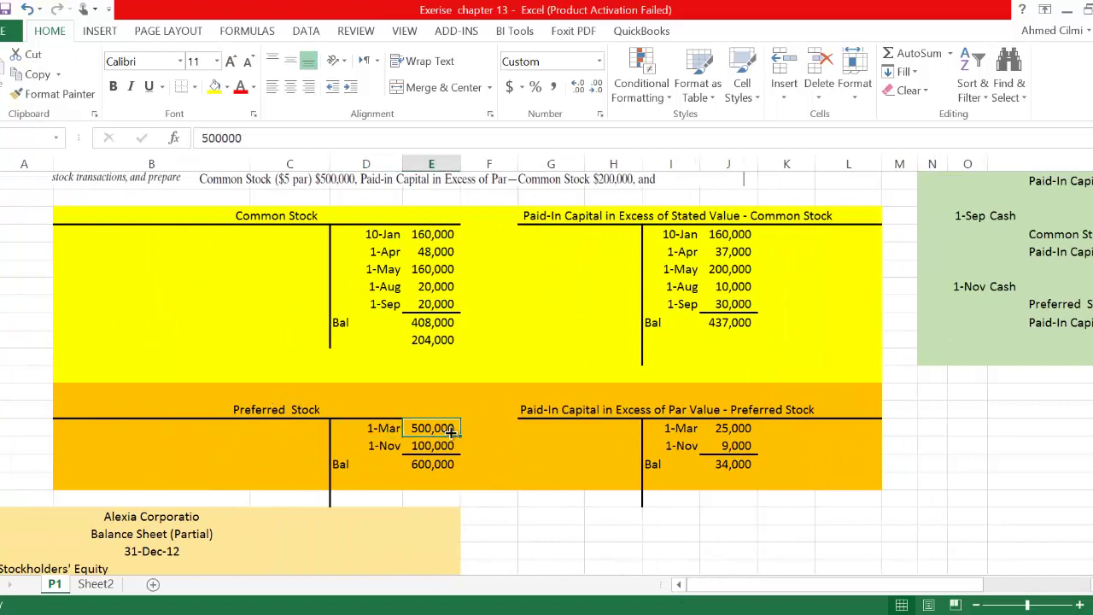
{"action": "left_click", "coordinate": [730, 430]}
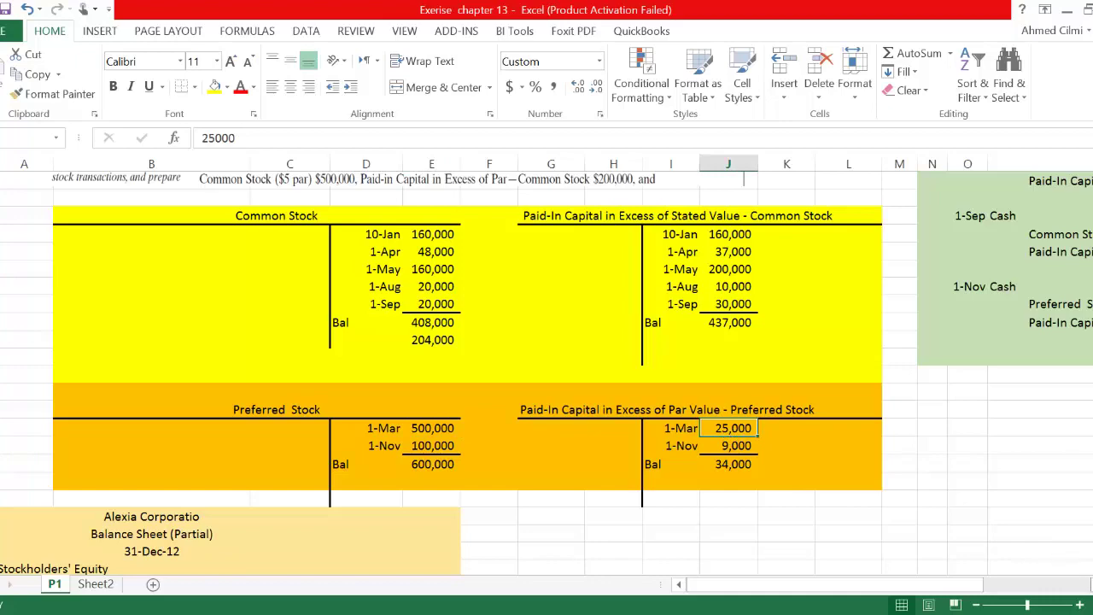
Review the journal's remaining stock entries from 1-Apr through 1-Nov for posting to the stockholders' equity accounts
{"action": "scroll", "coordinate": [1034, 367], "scroll_direction": "right", "scroll_amount": 3}
{"action": "scroll", "coordinate": [1034, 366], "scroll_direction": "up", "scroll_amount": 2}
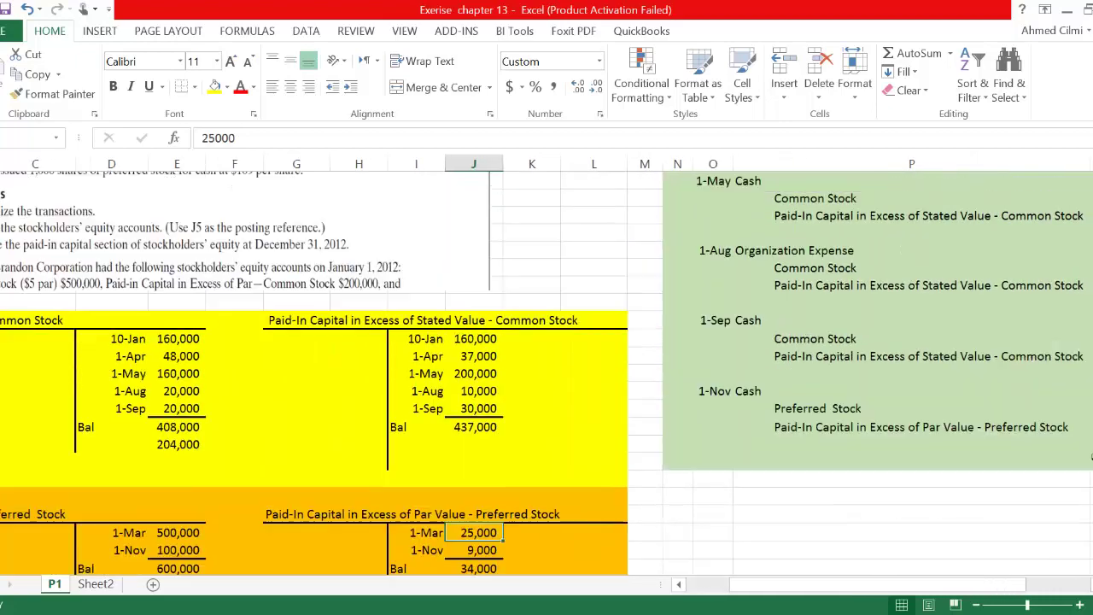
{"action": "scroll", "coordinate": [546, 376], "scroll_direction": "up", "scroll_amount": 2}
{"action": "scroll", "coordinate": [1007, 371], "scroll_direction": "right", "scroll_amount": 3}
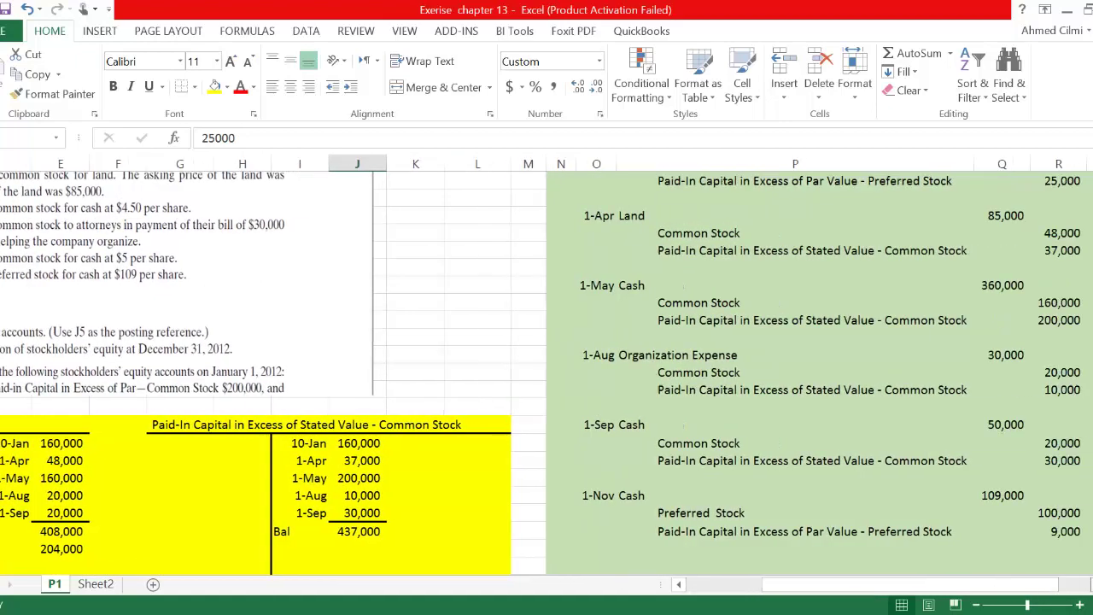
{"action": "scroll", "coordinate": [979, 320], "scroll_direction": "up", "scroll_amount": 2}
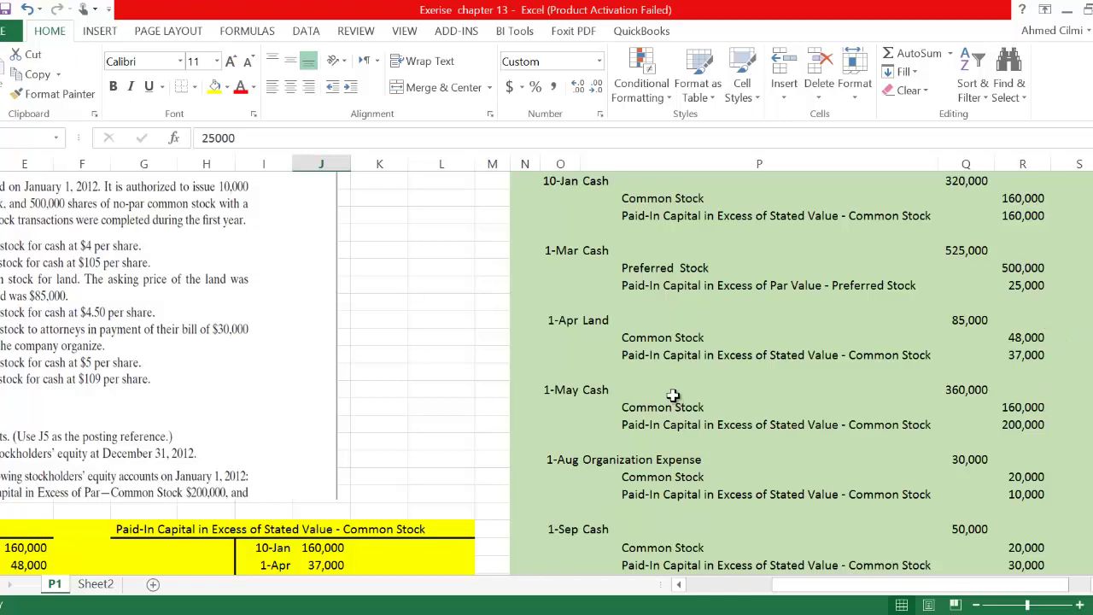
{"action": "scroll", "coordinate": [512, 415], "scroll_direction": "down", "scroll_amount": 3}
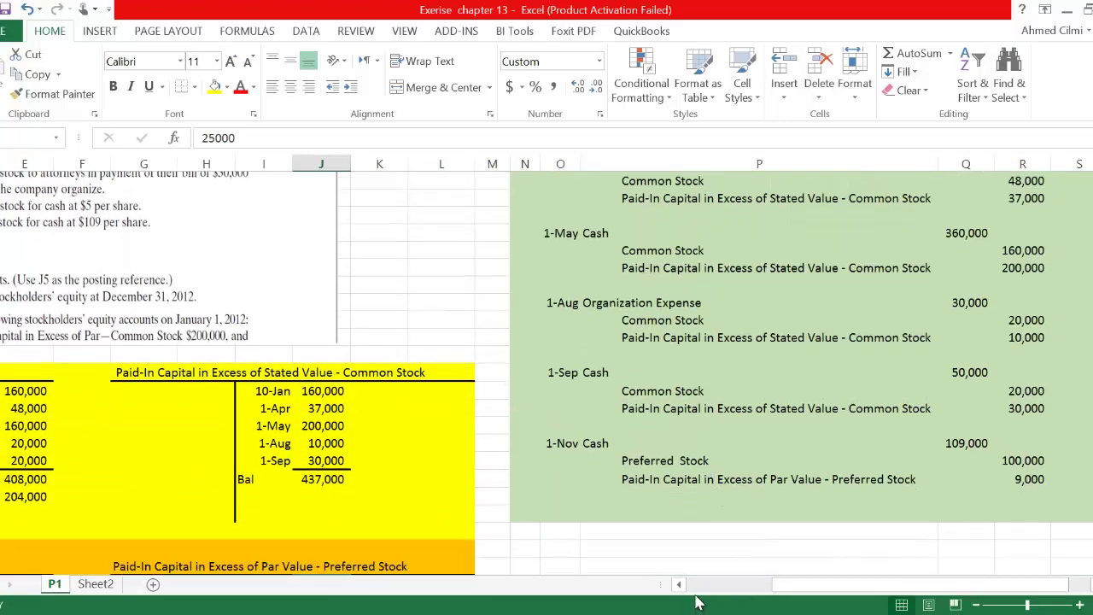
Clear the =E30/2 calculation beneath the Common Stock account balance
{"action": "scroll", "coordinate": [684, 598], "scroll_direction": "left", "scroll_amount": 1}
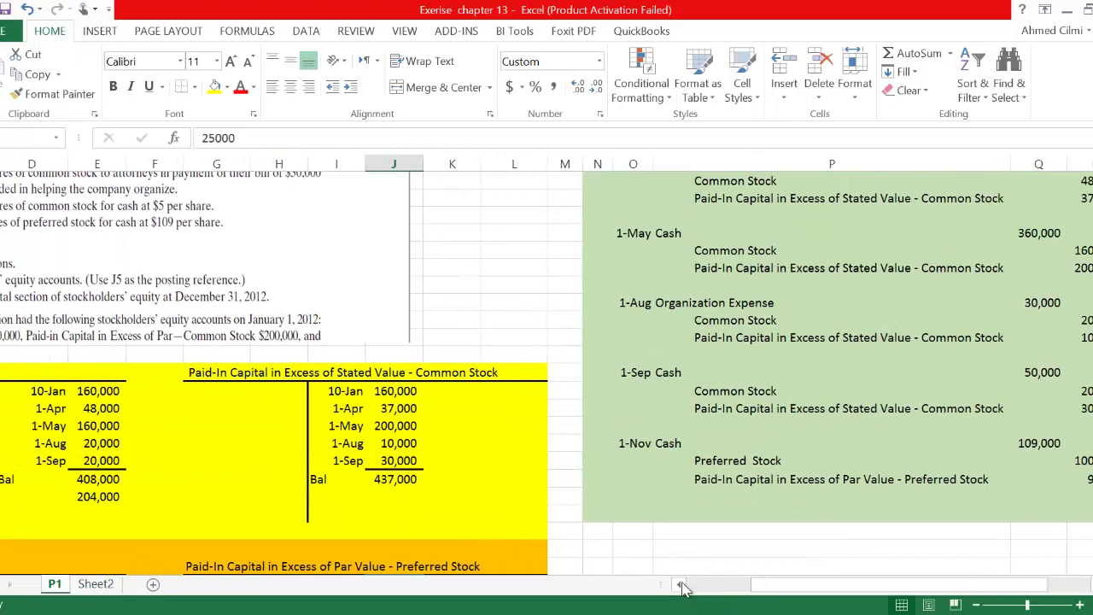
{"action": "scroll", "coordinate": [597, 410], "scroll_direction": "left", "scroll_amount": 2}
{"action": "scroll", "coordinate": [593, 410], "scroll_direction": "down", "scroll_amount": 3}
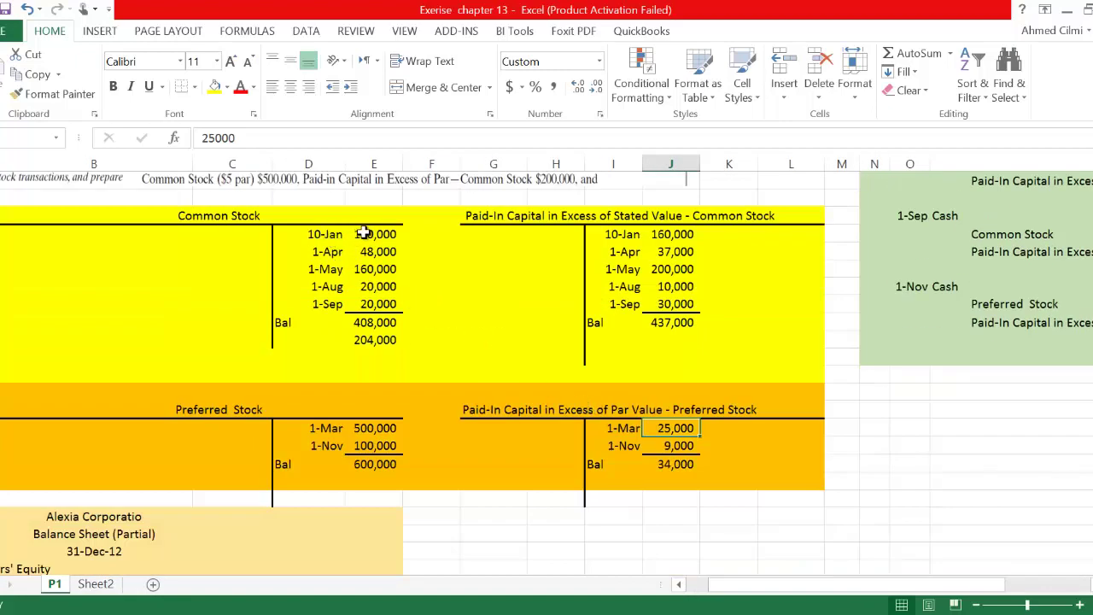
{"action": "left_click", "coordinate": [380, 340]}
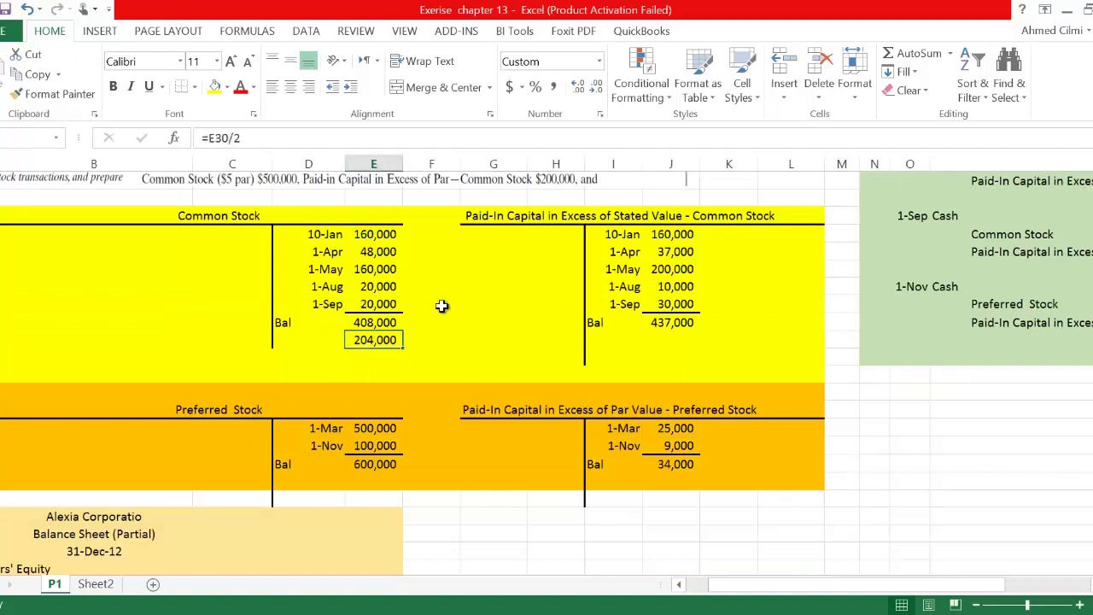
{"action": "key", "text": "Delete"}
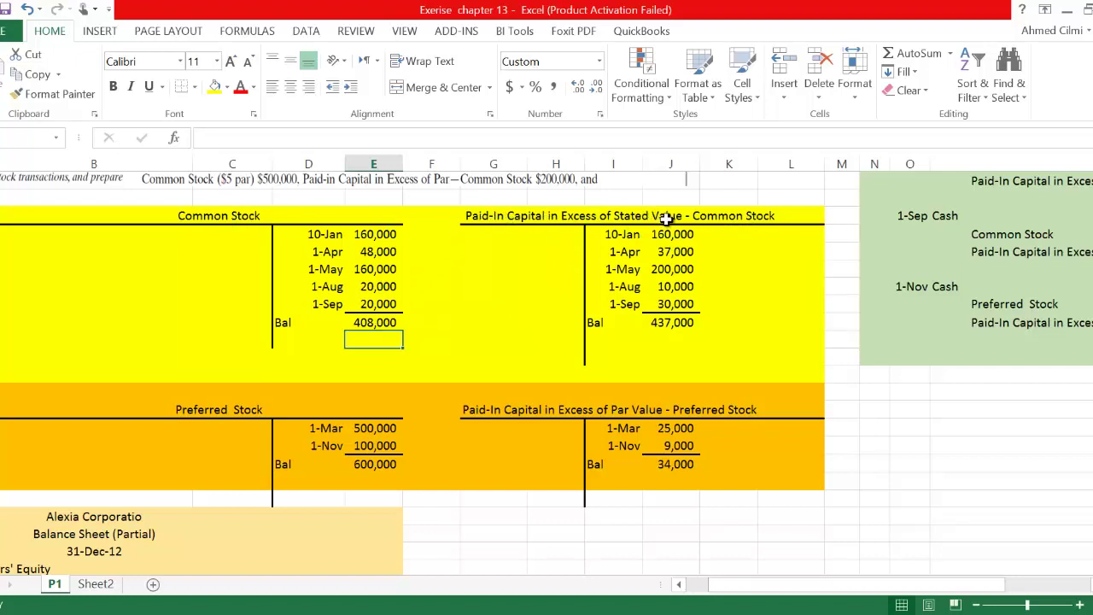
Check the balance formulas of the Preferred Stock account and both paid-in capital accounts
{"action": "left_click", "coordinate": [673, 321]}
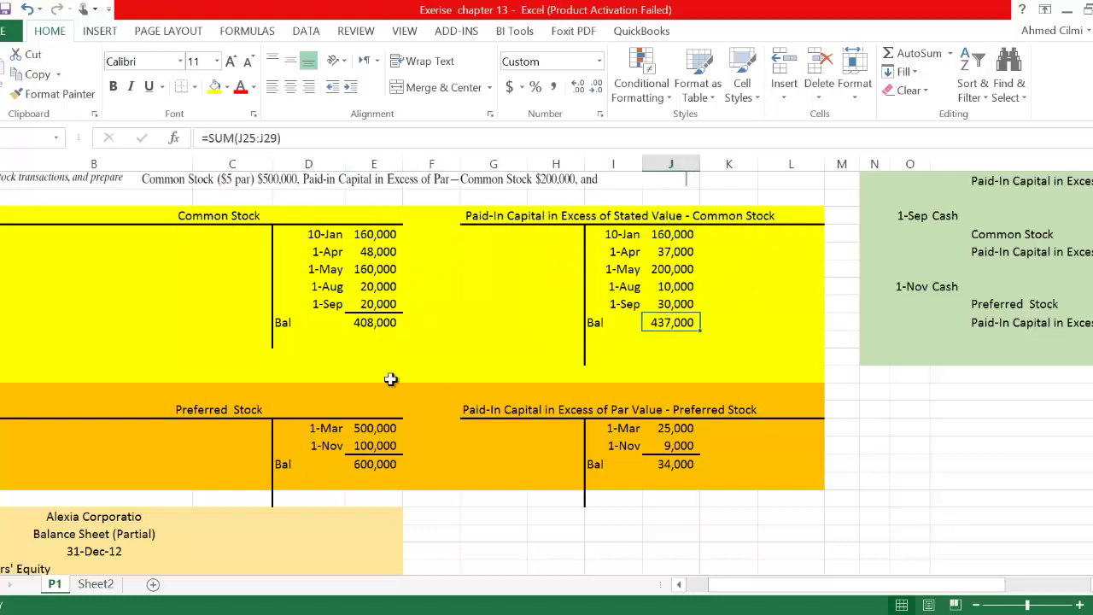
{"action": "left_click", "coordinate": [380, 464]}
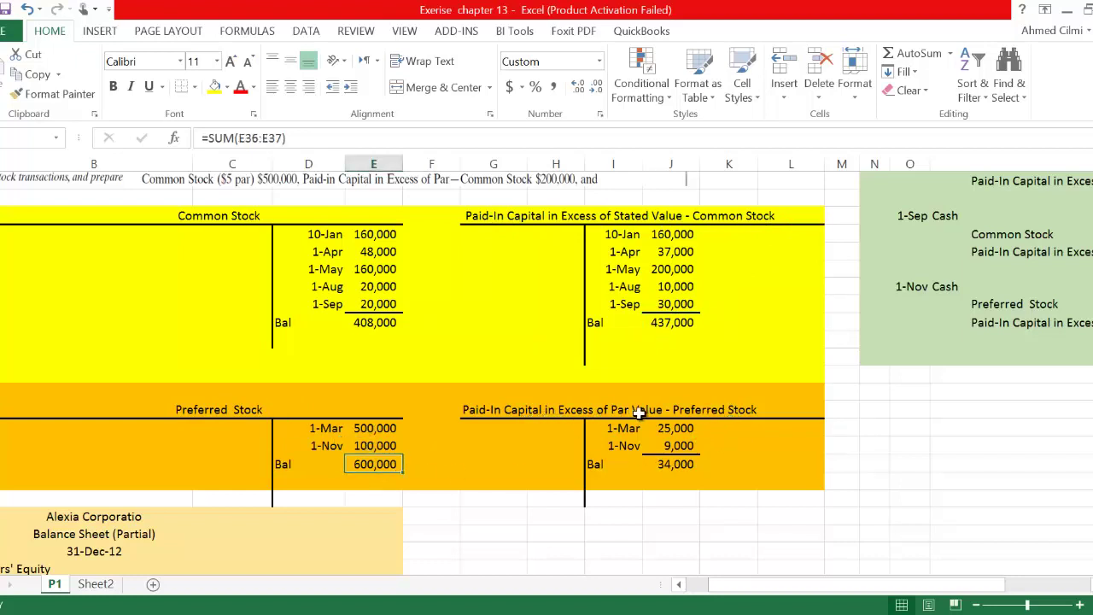
{"action": "left_click", "coordinate": [673, 463]}
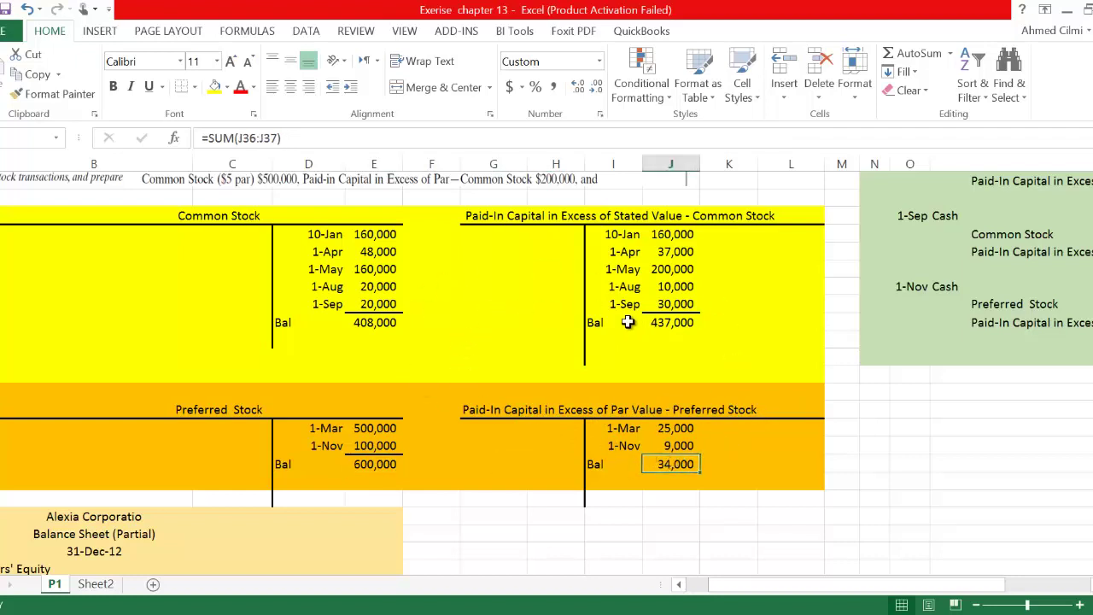
Read instruction (c) of the problem and examine the company name and date heading of the partial balance sheet
{"action": "scroll", "coordinate": [542, 324], "scroll_direction": "up", "scroll_amount": 4}
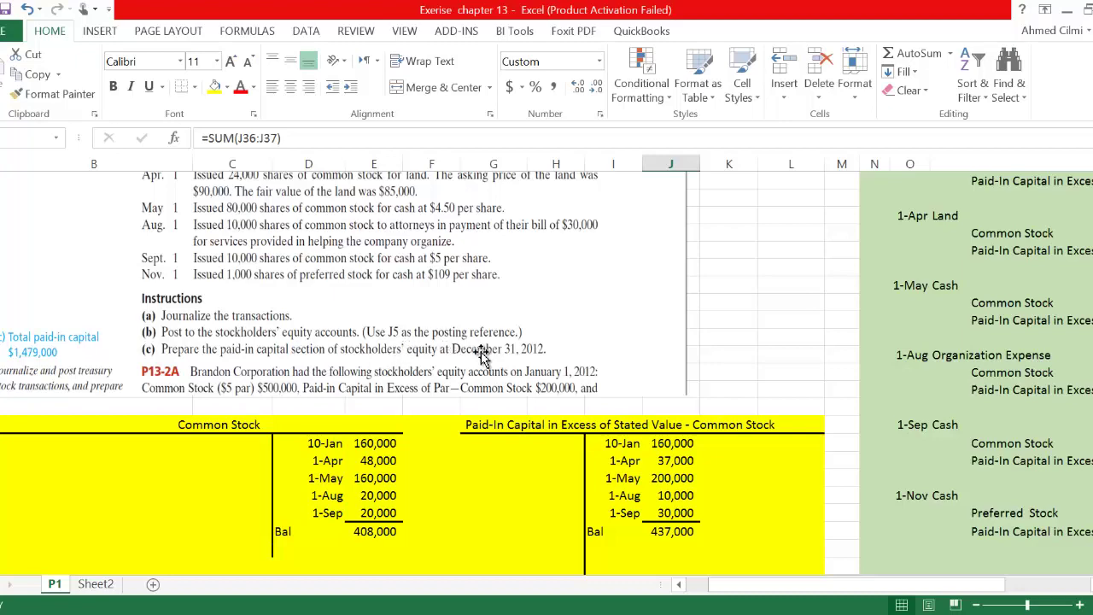
{"action": "scroll", "coordinate": [547, 353], "scroll_direction": "down", "scroll_amount": 8}
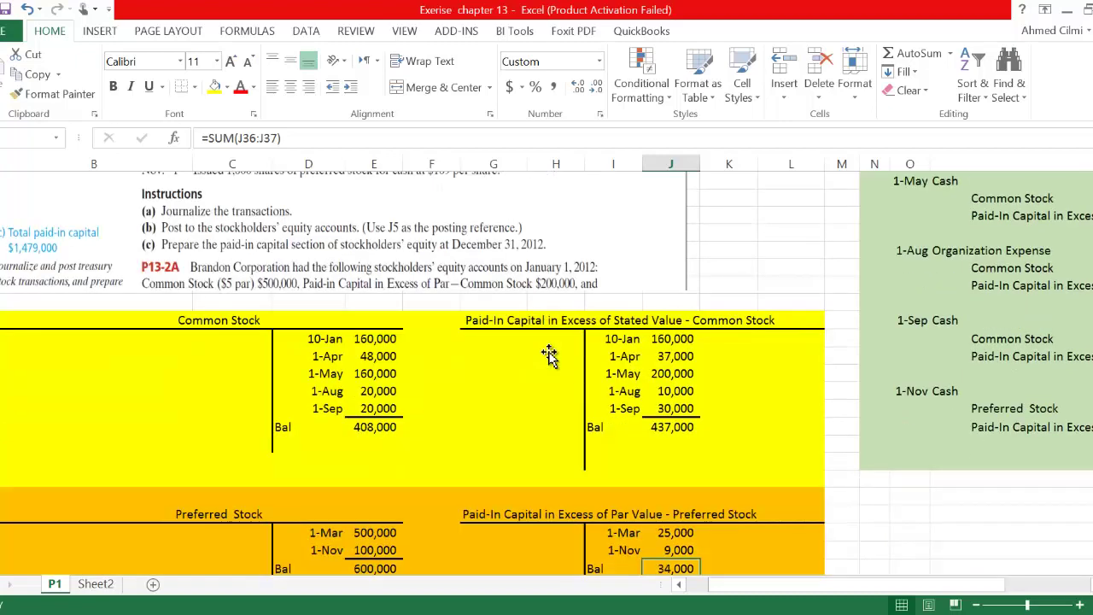
{"action": "scroll", "coordinate": [551, 348], "scroll_direction": "down", "scroll_amount": 2}
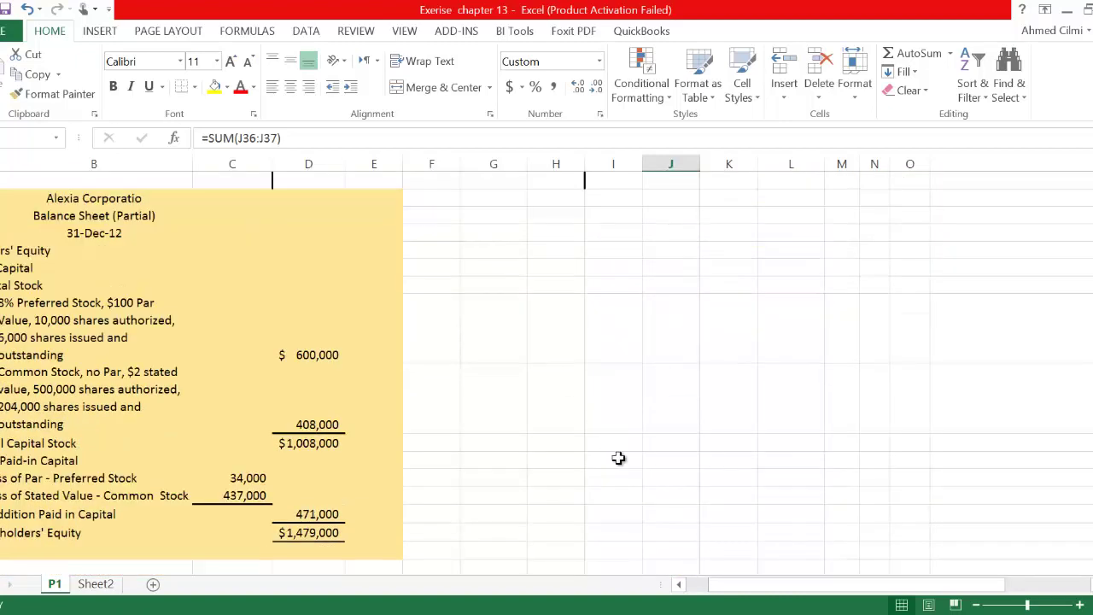
{"action": "left_click", "coordinate": [681, 584]}
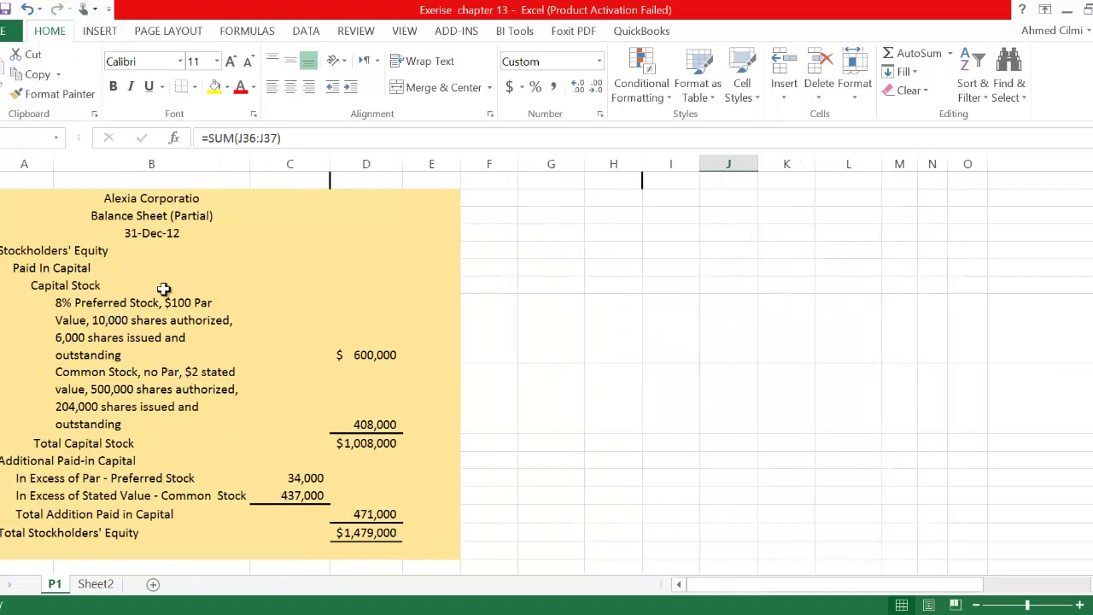
{"action": "scroll", "coordinate": [164, 288], "scroll_direction": "up", "scroll_amount": 2}
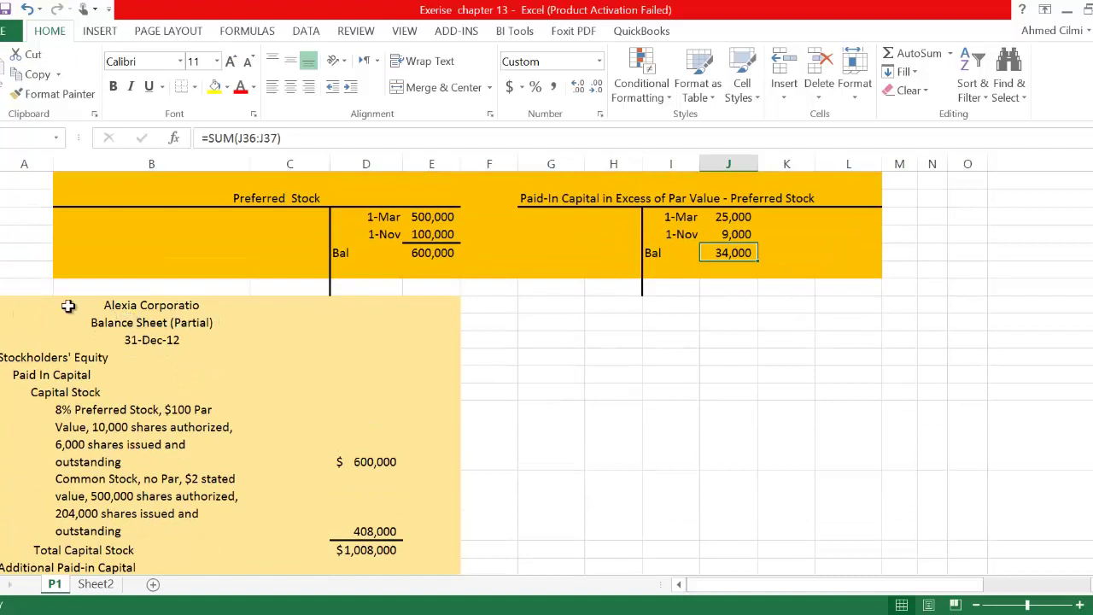
{"action": "scroll", "coordinate": [82, 296], "scroll_direction": "down", "scroll_amount": 2}
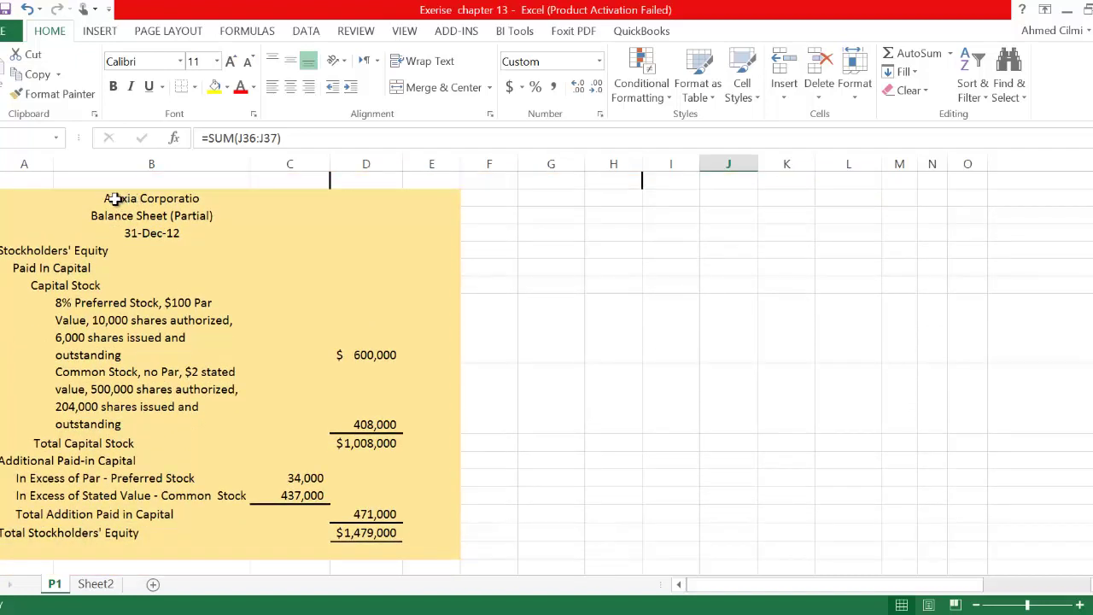
{"action": "left_click", "coordinate": [116, 199]}
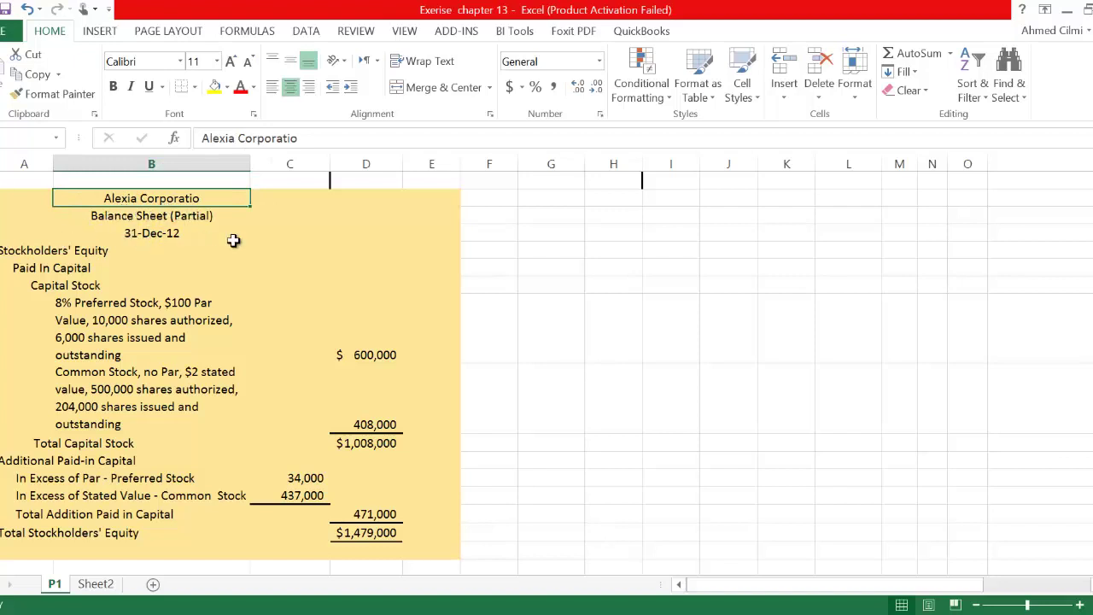
{"action": "left_click", "coordinate": [139, 235]}
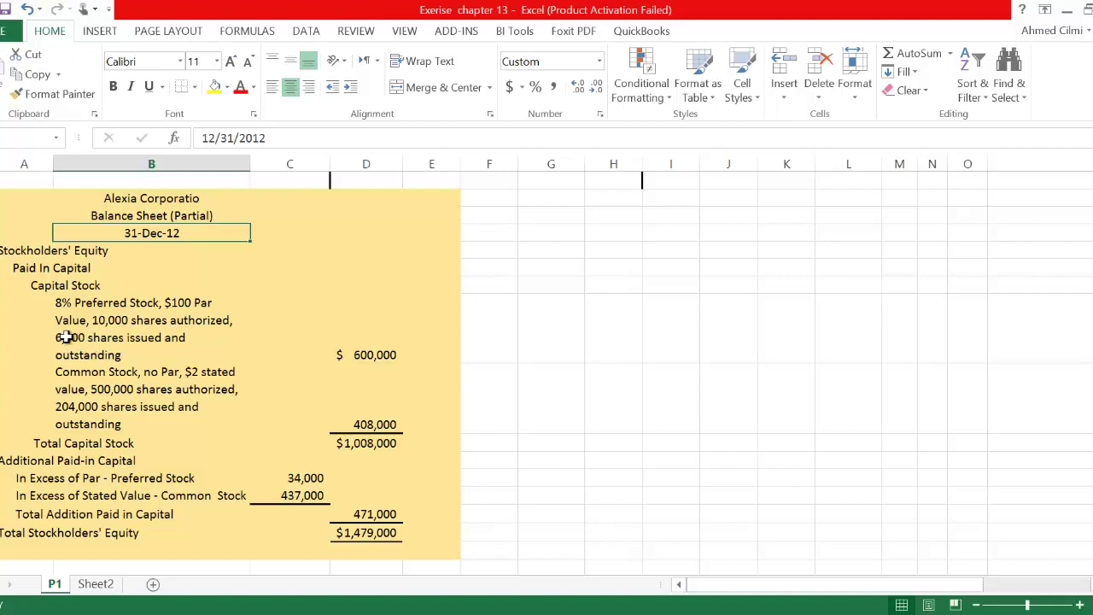
Compare the balance sheet's 8% Preferred Stock line with the problem text and the Preferred Stock account balance
{"action": "scroll", "coordinate": [354, 334], "scroll_direction": "up", "scroll_amount": 2}
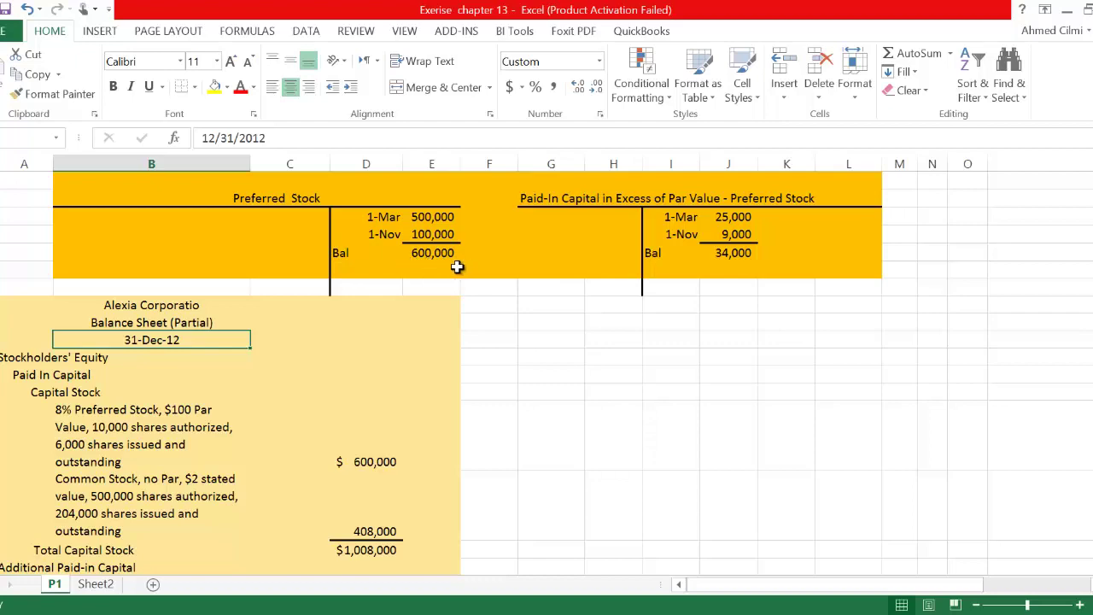
{"action": "scroll", "coordinate": [461, 256], "scroll_direction": "up", "scroll_amount": 7}
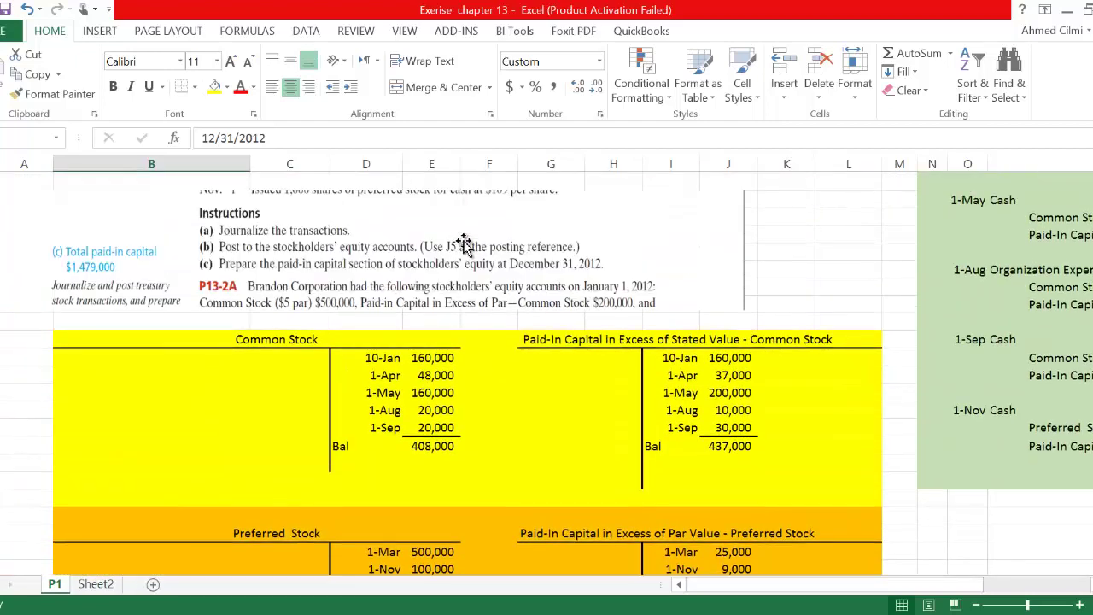
{"action": "scroll", "coordinate": [463, 243], "scroll_direction": "up", "scroll_amount": 5}
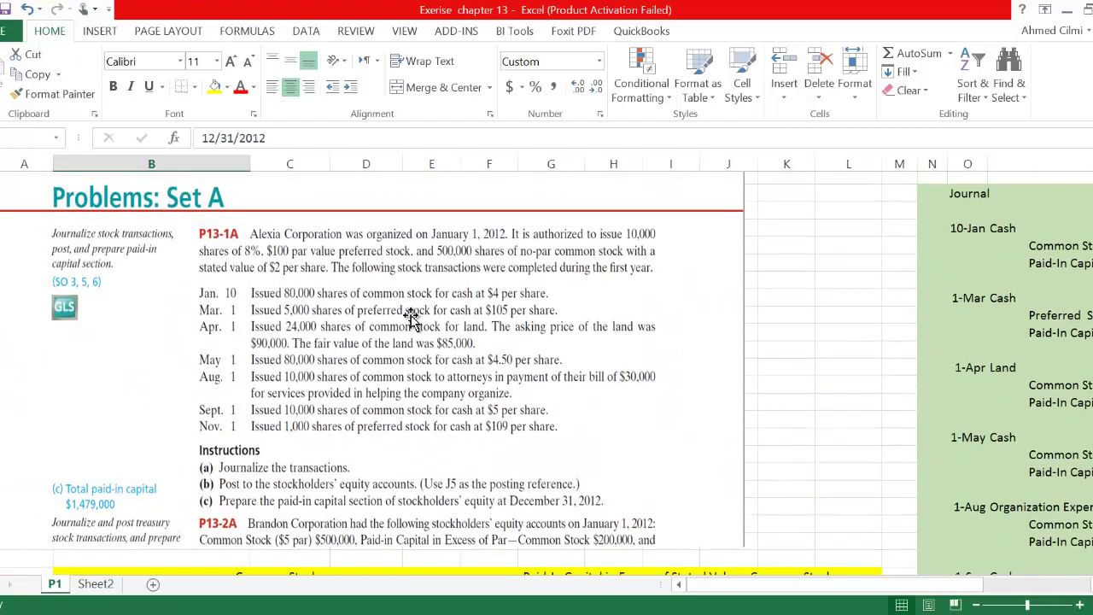
{"action": "scroll", "coordinate": [412, 316], "scroll_direction": "down", "scroll_amount": 12}
{"action": "left_click", "coordinate": [444, 411]}
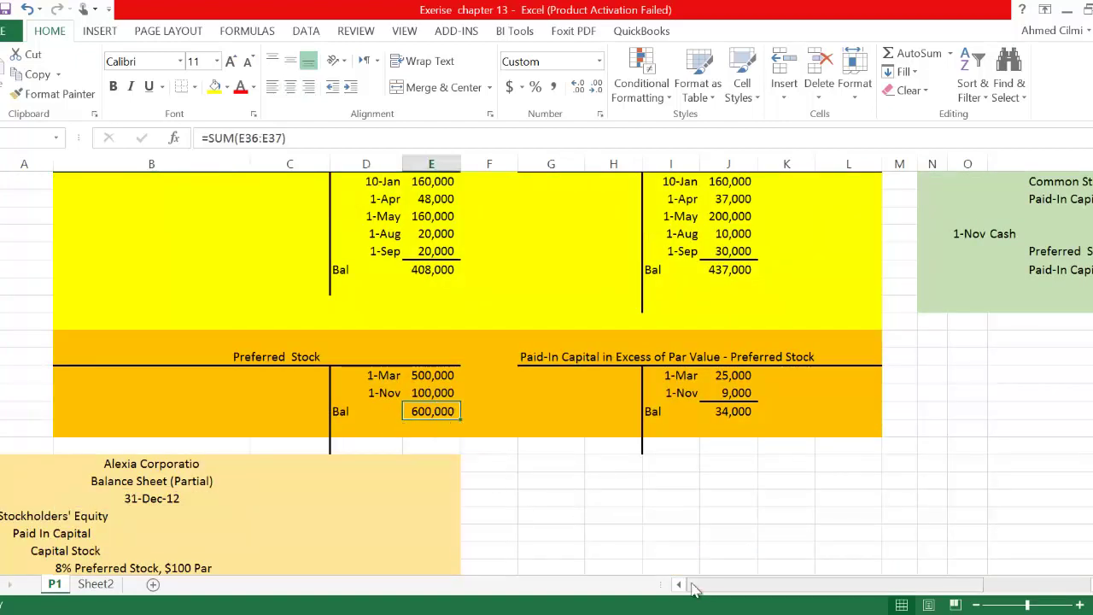
{"action": "scroll", "coordinate": [549, 472], "scroll_direction": "down", "scroll_amount": 4}
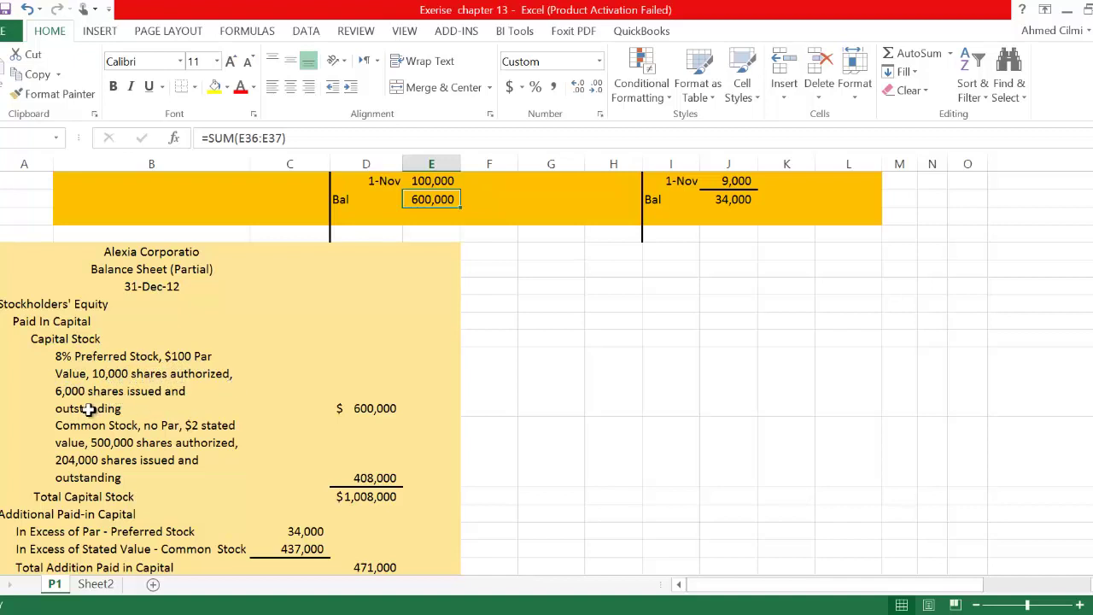
{"action": "left_click", "coordinate": [362, 409]}
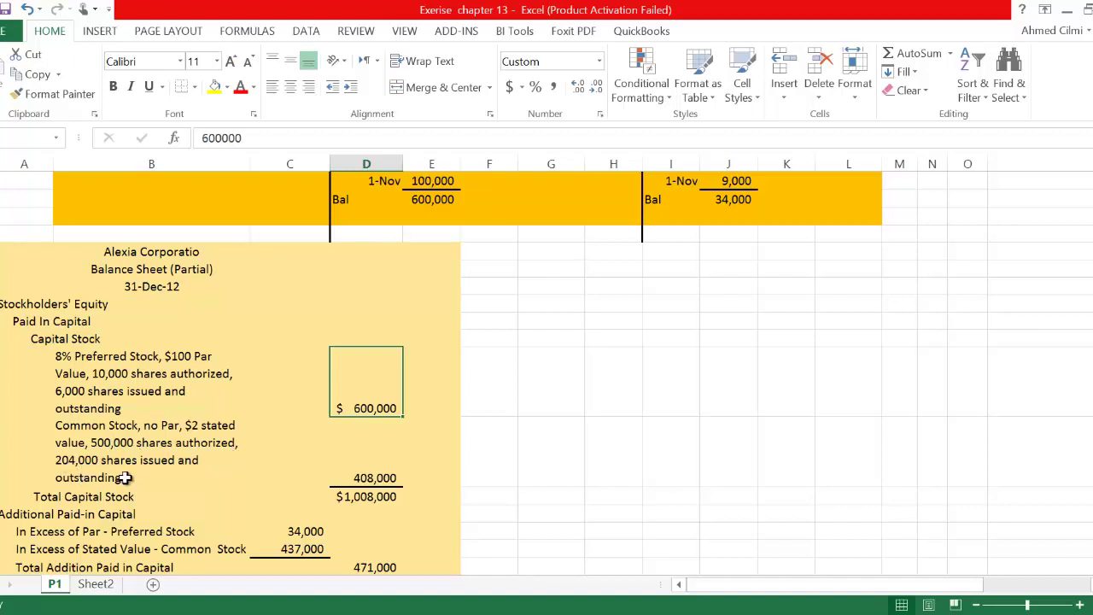
Compare the balance sheet's common stock description with the share issues in the problem and the Common Stock T-account
{"action": "left_click", "coordinate": [122, 429]}
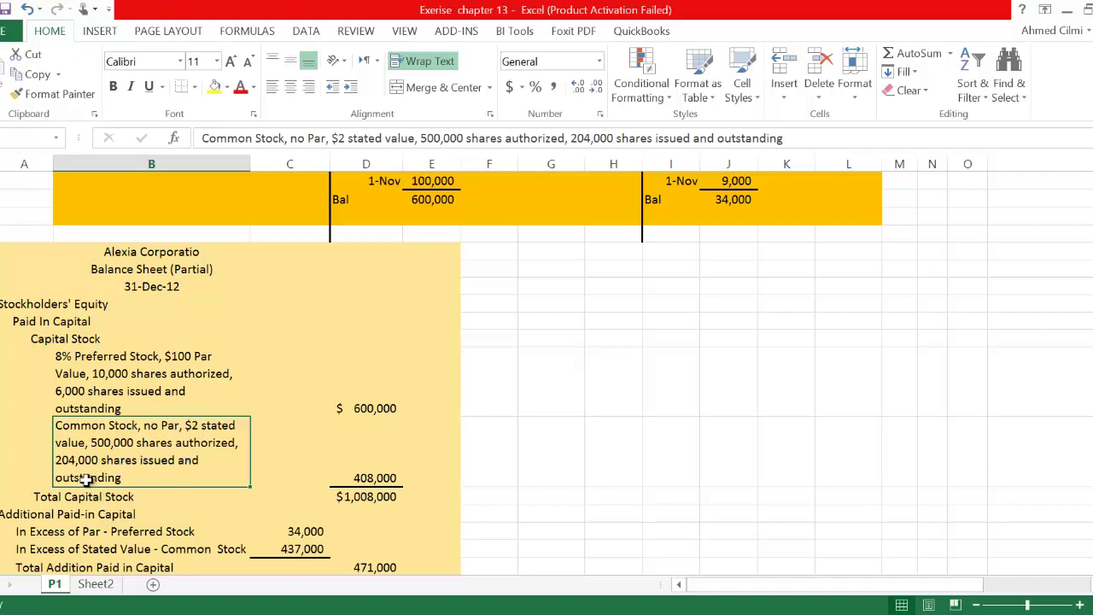
{"action": "scroll", "coordinate": [274, 411], "scroll_direction": "up", "scroll_amount": 2}
{"action": "scroll", "coordinate": [351, 381], "scroll_direction": "up", "scroll_amount": 4}
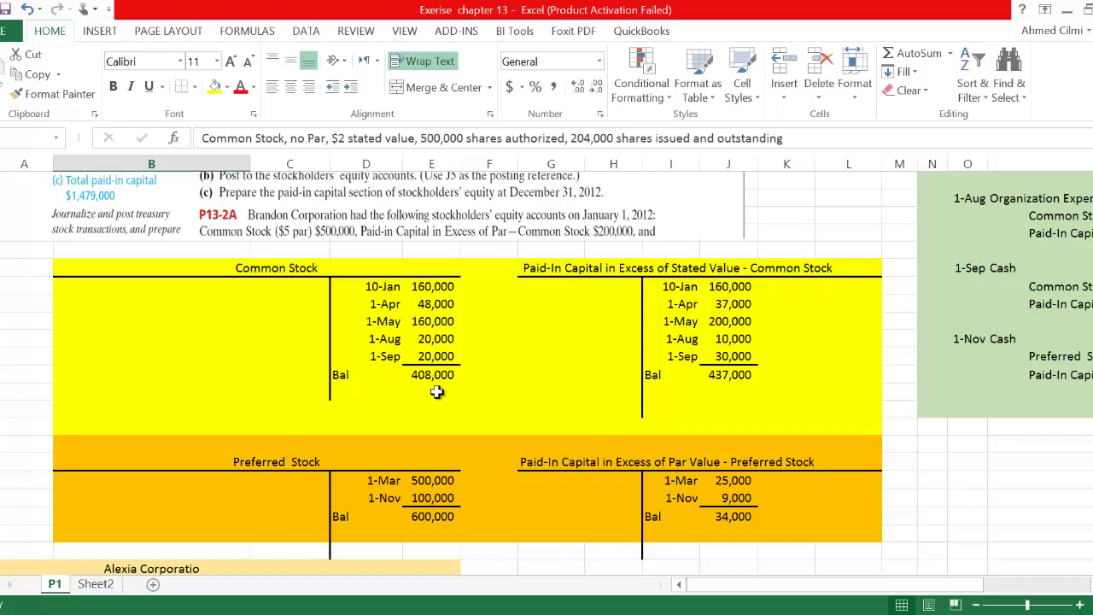
{"action": "scroll", "coordinate": [435, 384], "scroll_direction": "up", "scroll_amount": 4}
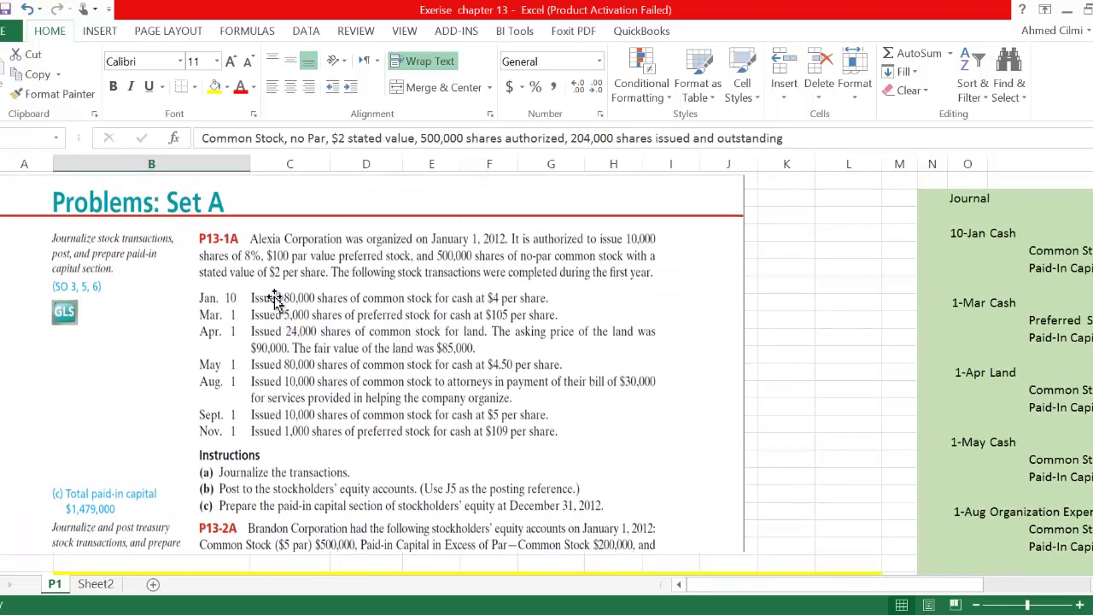
{"action": "scroll", "coordinate": [471, 397], "scroll_direction": "down", "scroll_amount": 3}
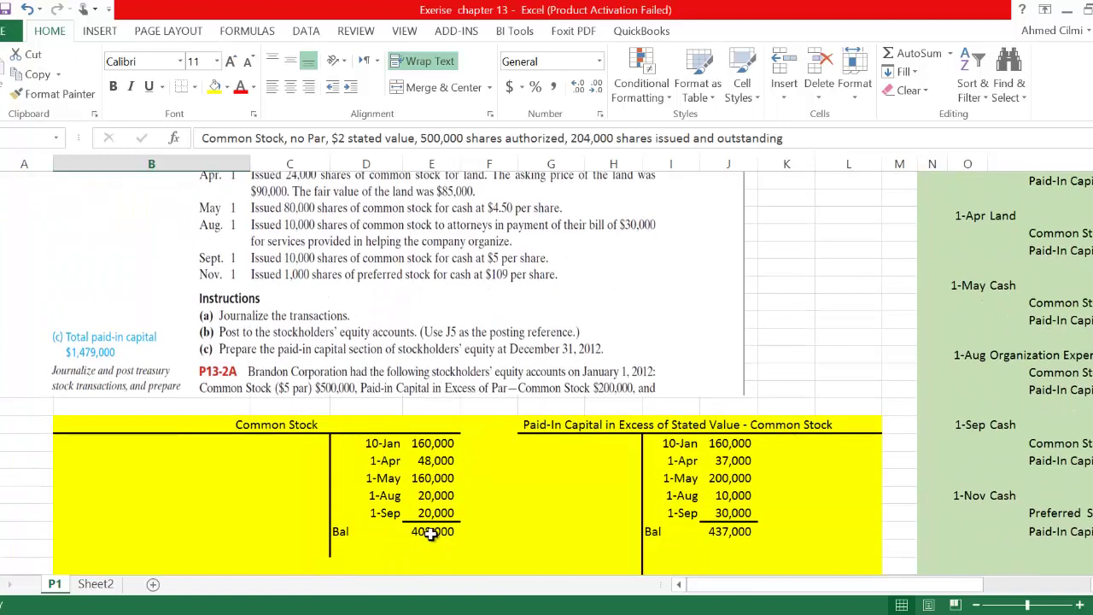
Undo the deletion of the =E30/2 calculation beneath the Common Stock balance, and clear that cell again
{"action": "left_click", "coordinate": [426, 533]}
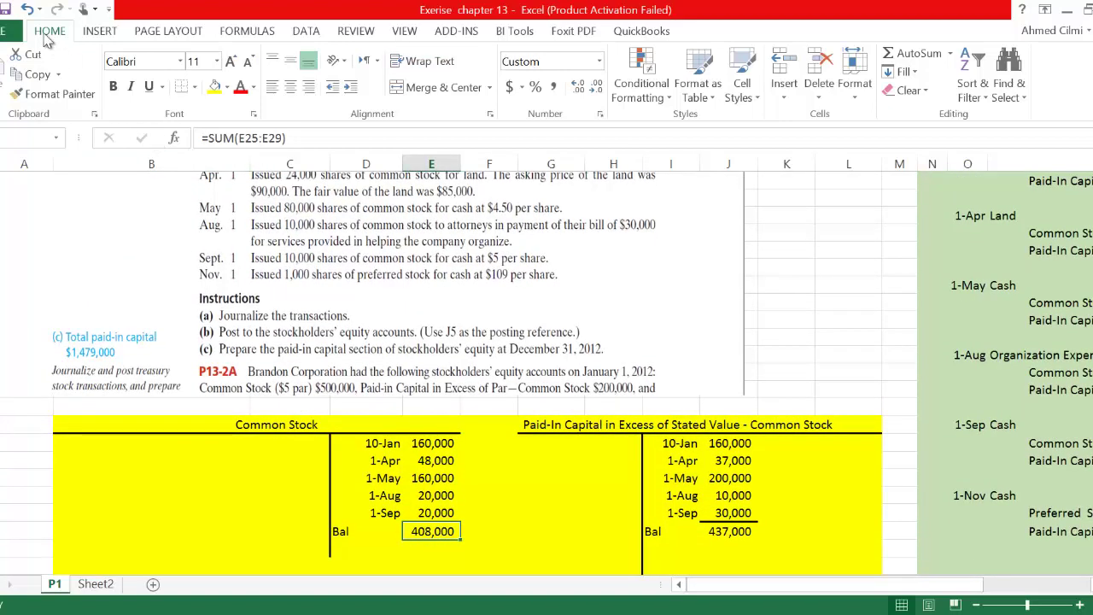
{"action": "left_click", "coordinate": [28, 9]}
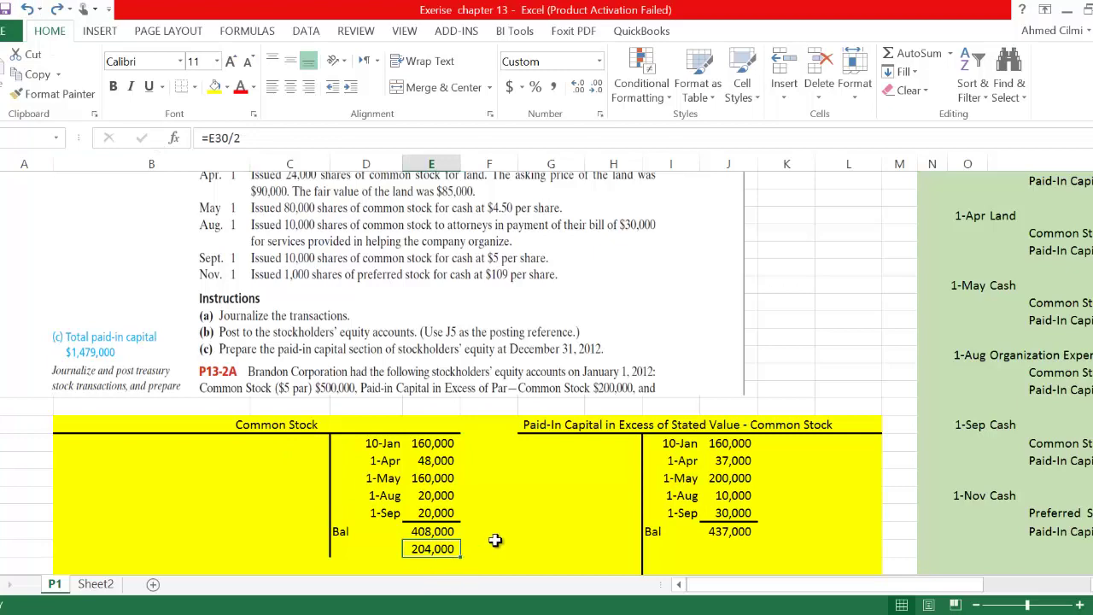
{"action": "key", "text": "Delete"}
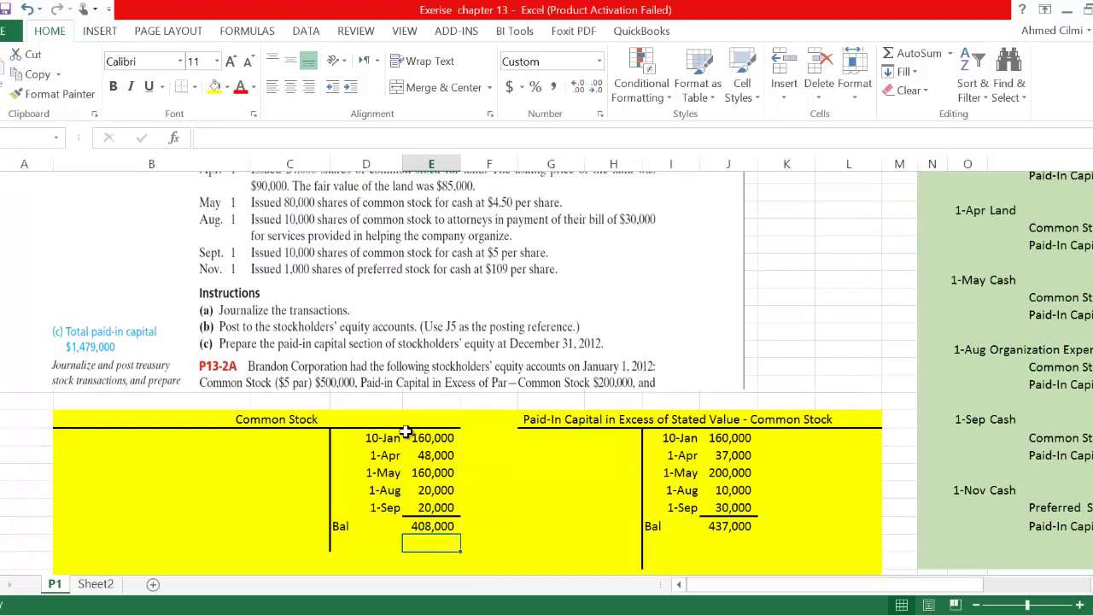
Check the common stock amount in the Capital Stock section of the partial balance sheet
{"action": "scroll", "coordinate": [364, 402], "scroll_direction": "down", "scroll_amount": 8}
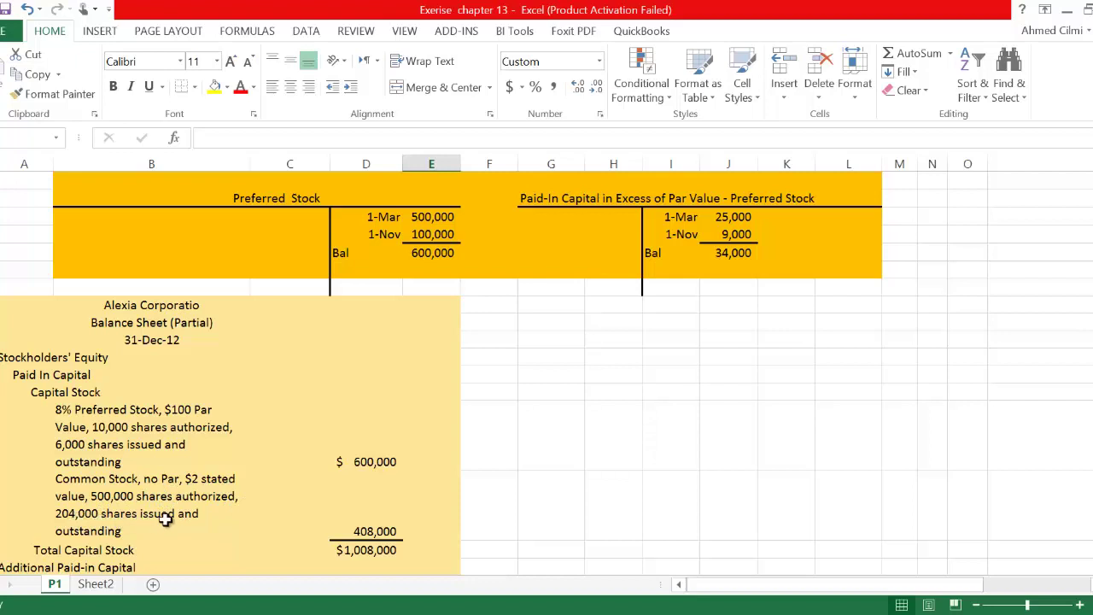
{"action": "left_click", "coordinate": [379, 531]}
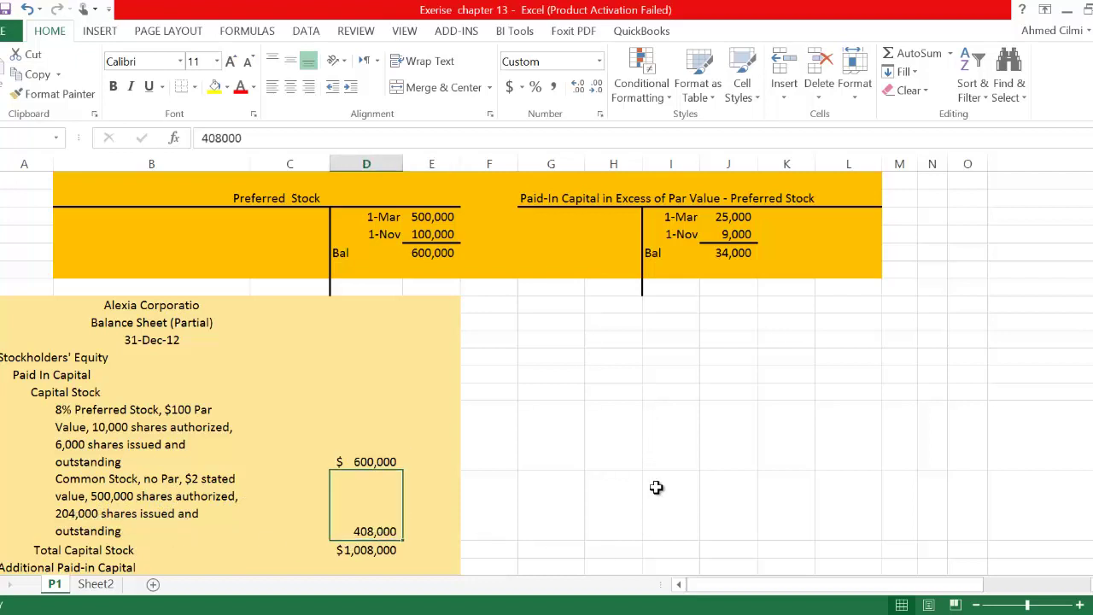
{"action": "scroll", "coordinate": [649, 474], "scroll_direction": "down", "scroll_amount": 1}
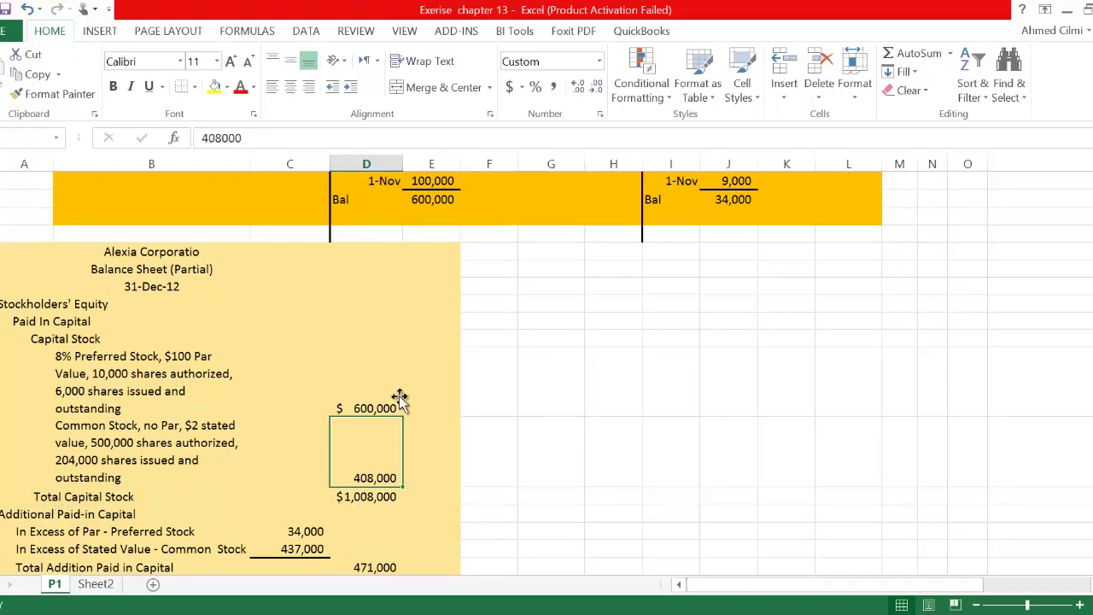
Review the balance sheet's Capital Stock section, from its heading and preferred stock line to the Total Capital Stock formula
{"action": "left_click", "coordinate": [45, 340]}
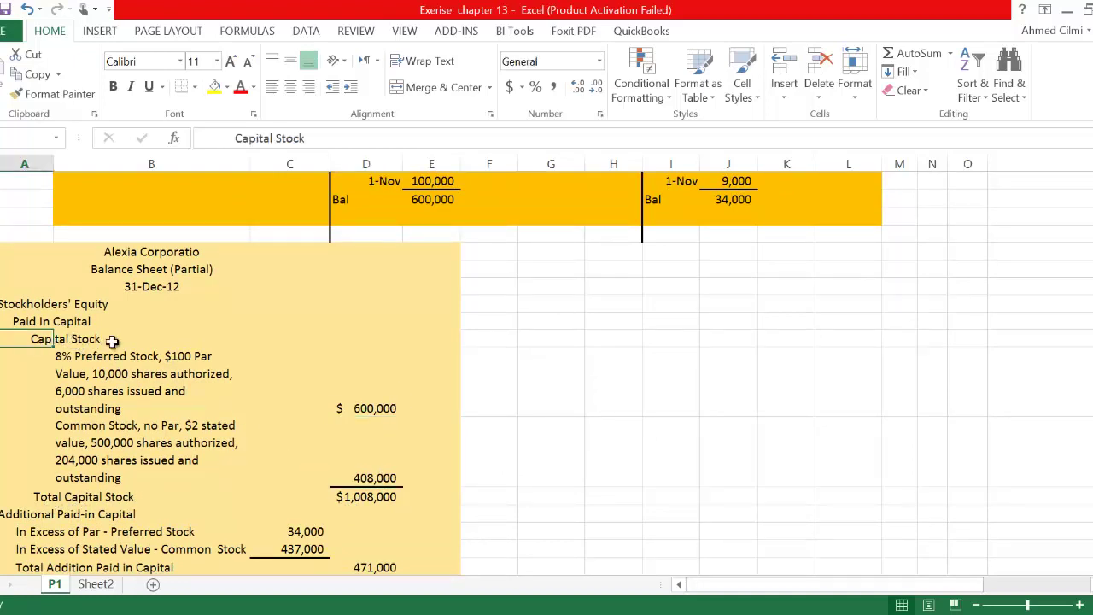
{"action": "left_click", "coordinate": [85, 340]}
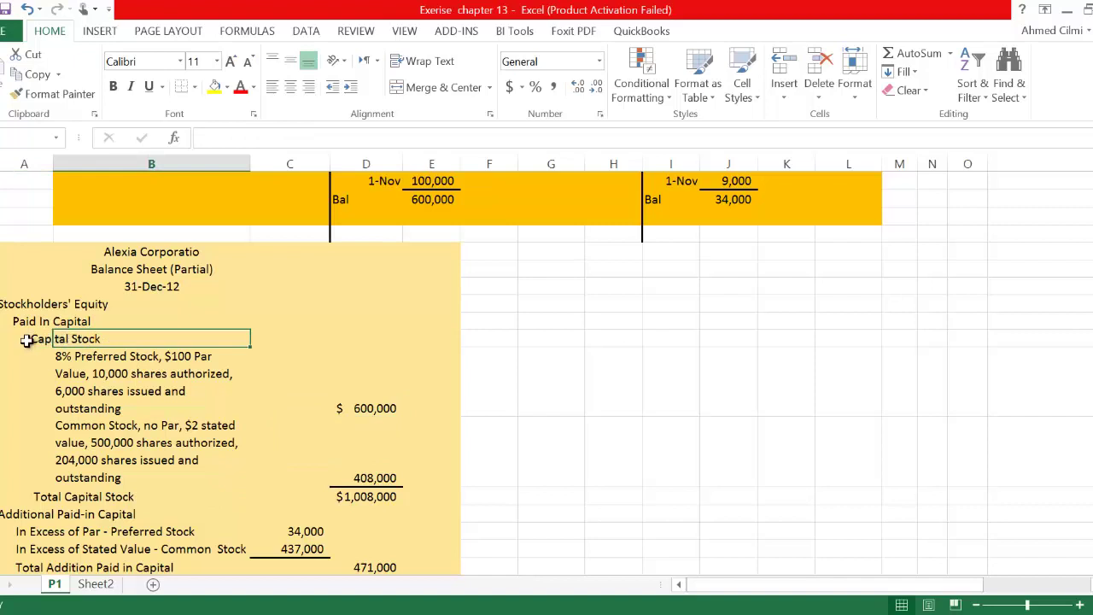
{"action": "left_click", "coordinate": [56, 352]}
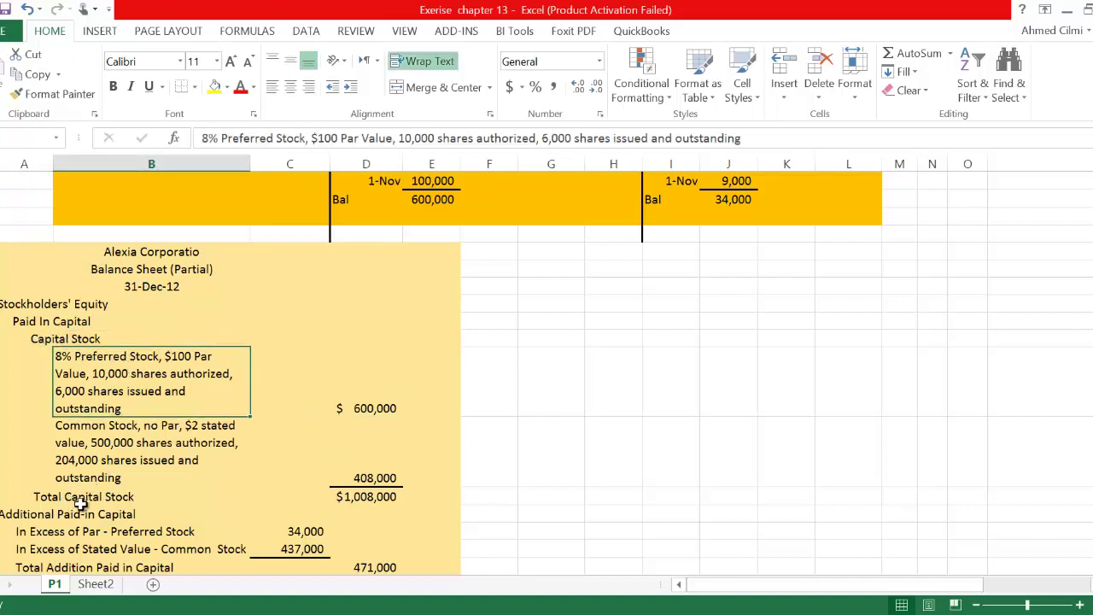
{"action": "left_click", "coordinate": [389, 491]}
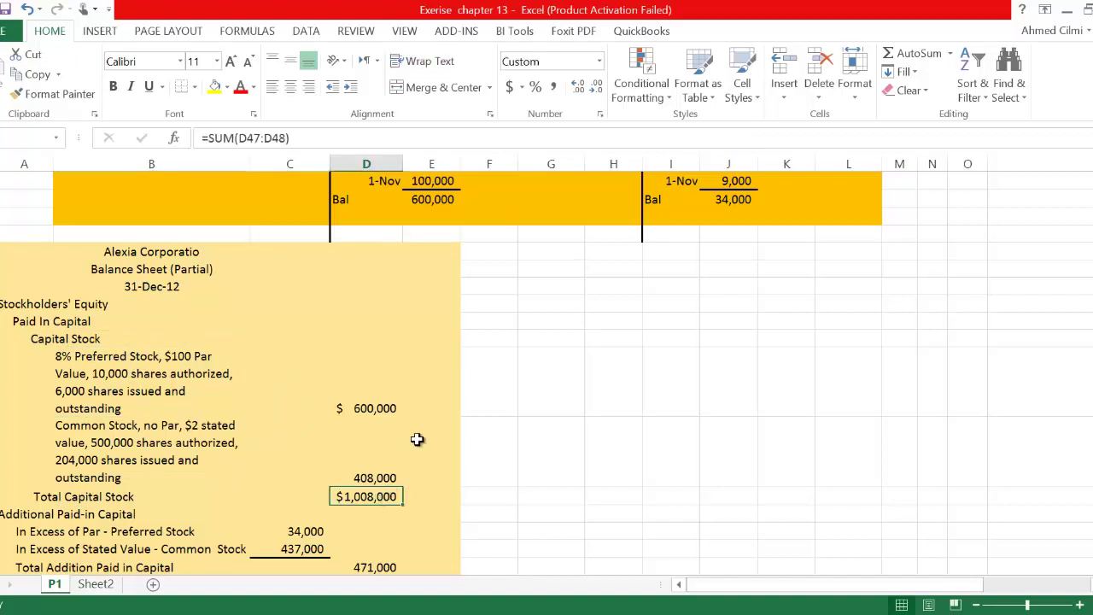
Compare the two Additional Paid-in Capital lines on the balance sheet with the balances of the common and preferred paid-in capital T-accounts
{"action": "scroll", "coordinate": [418, 438], "scroll_direction": "down", "scroll_amount": 1}
{"action": "scroll", "coordinate": [422, 435], "scroll_direction": "down", "scroll_amount": 1}
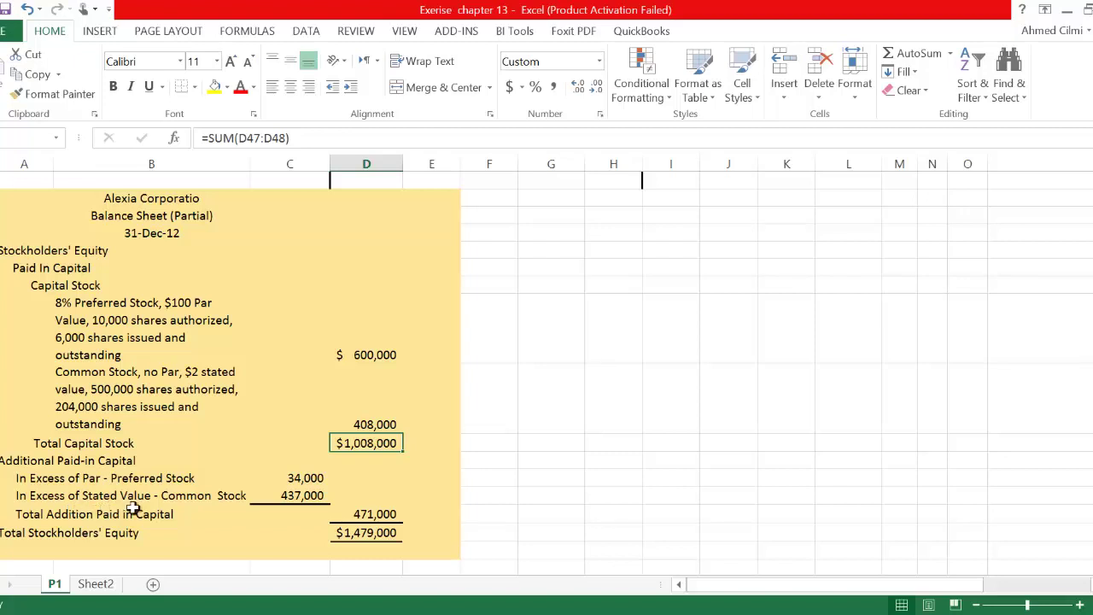
{"action": "scroll", "coordinate": [401, 448], "scroll_direction": "up", "scroll_amount": 5}
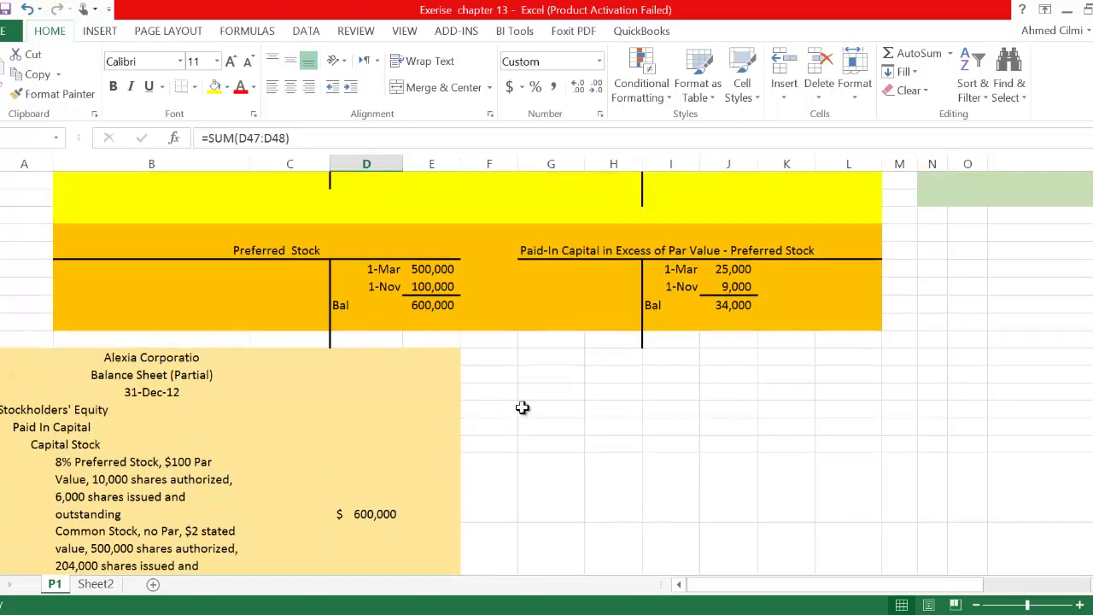
{"action": "scroll", "coordinate": [563, 405], "scroll_direction": "up", "scroll_amount": 2}
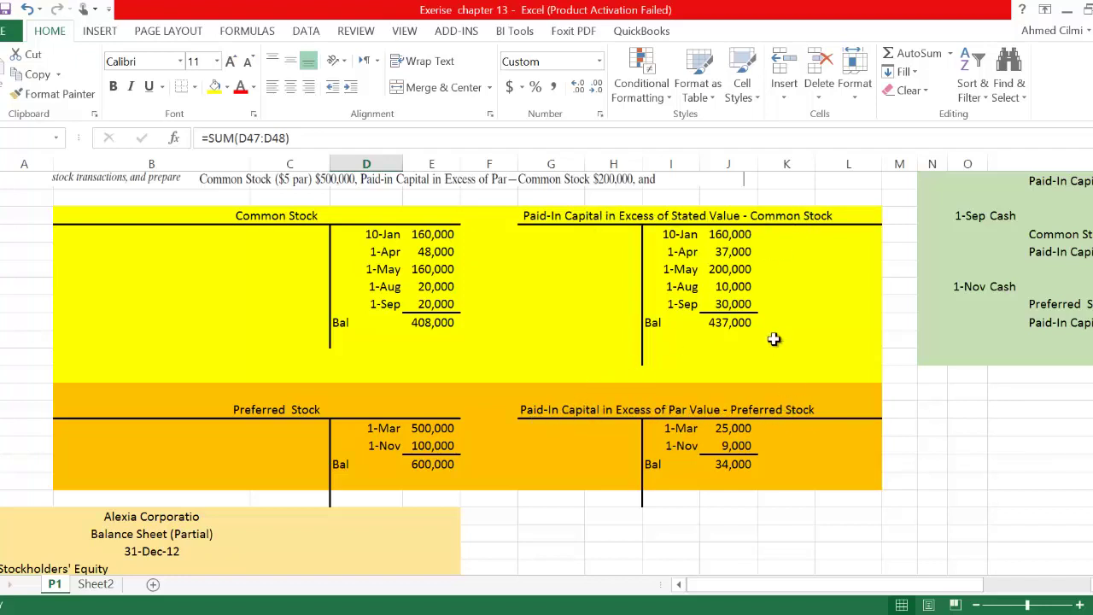
{"action": "left_click", "coordinate": [743, 324]}
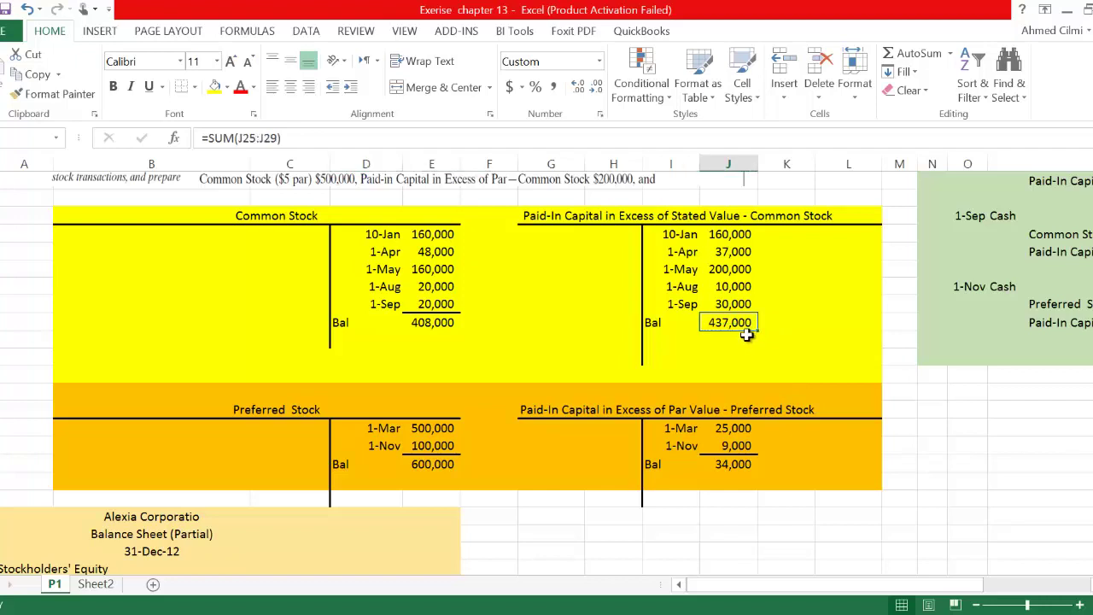
{"action": "left_click", "coordinate": [736, 462]}
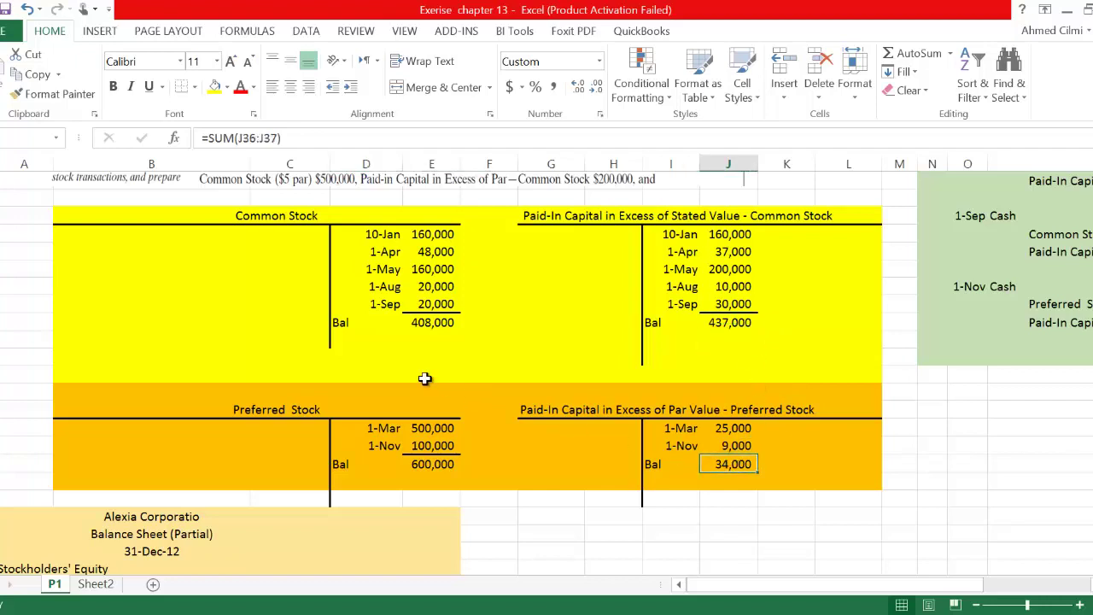
{"action": "scroll", "coordinate": [425, 376], "scroll_direction": "down", "scroll_amount": 2}
{"action": "scroll", "coordinate": [425, 369], "scroll_direction": "down", "scroll_amount": 5}
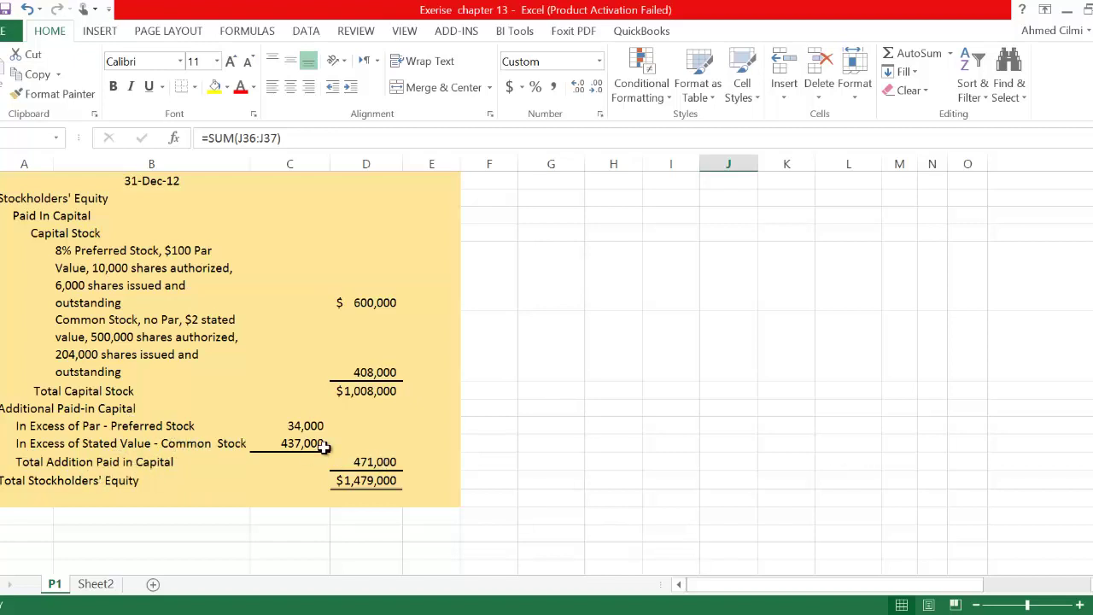
Check the sum formulas behind the additional paid-in capital total and the Total Capital Stock amount
{"action": "left_click", "coordinate": [366, 461]}
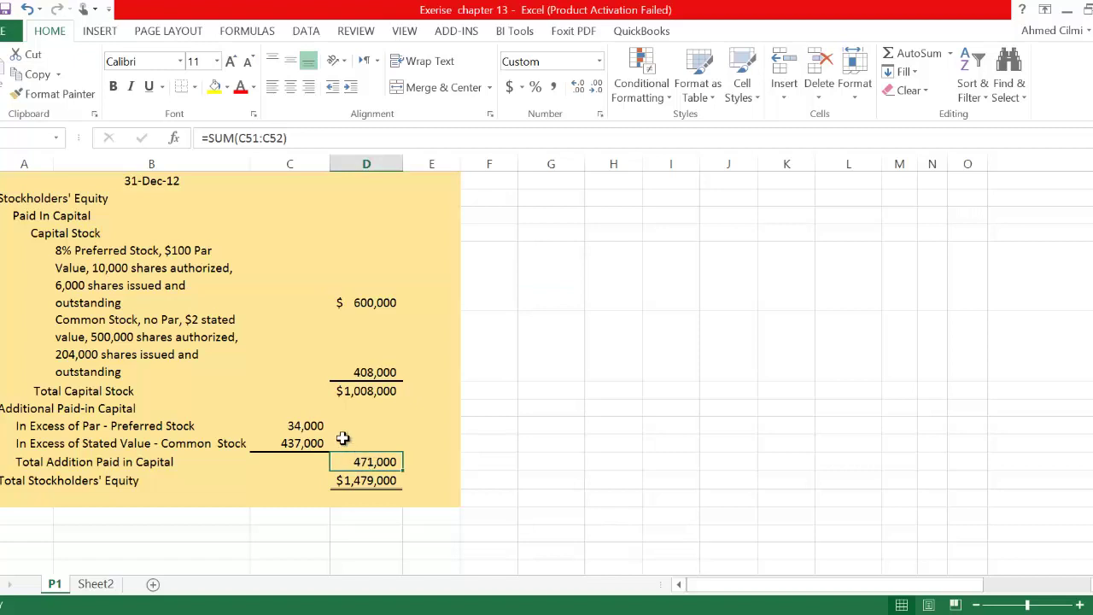
{"action": "left_click", "coordinate": [372, 389]}
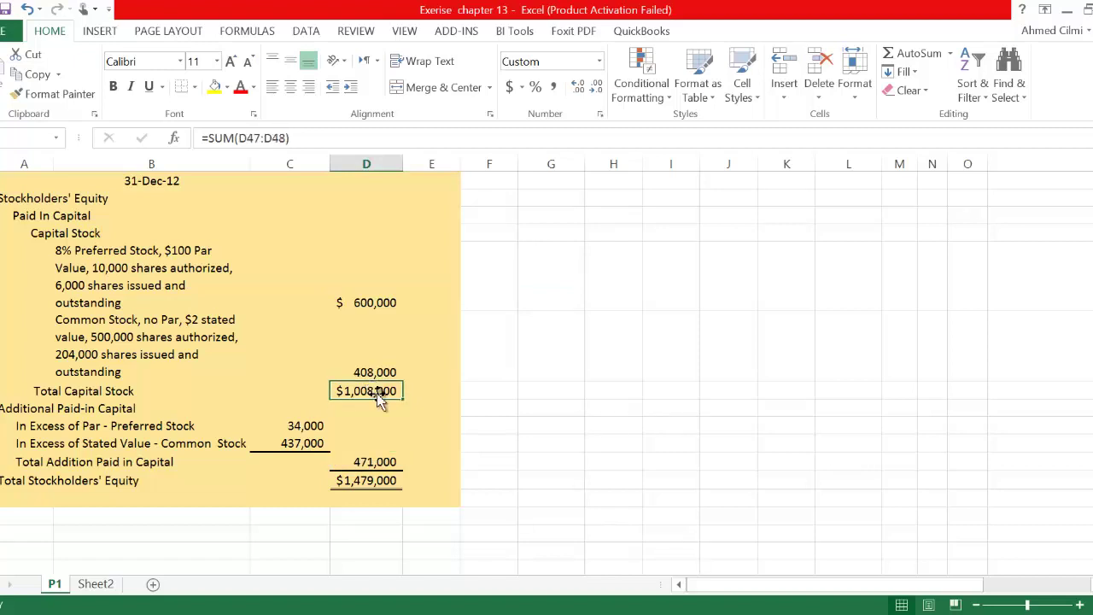
{"action": "left_click", "coordinate": [378, 462]}
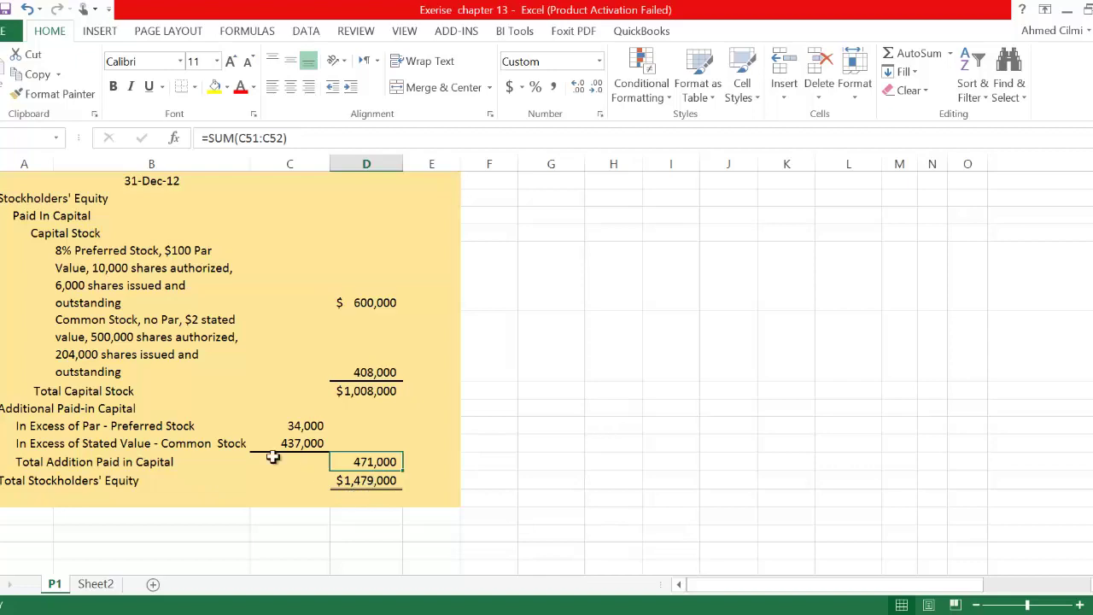
Compare the balance sheet's Total Stockholders' Equity with the total paid-in capital check figure beside problem P13-1A
{"action": "scroll", "coordinate": [256, 432], "scroll_direction": "up", "scroll_amount": 5}
{"action": "scroll", "coordinate": [259, 425], "scroll_direction": "up", "scroll_amount": 8}
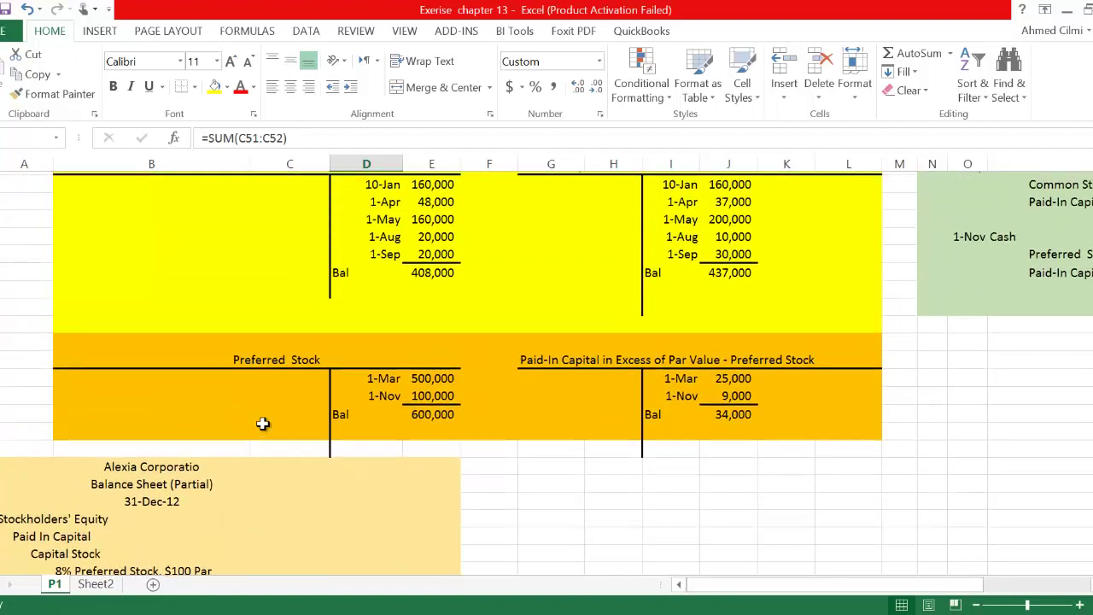
{"action": "scroll", "coordinate": [129, 452], "scroll_direction": "up", "scroll_amount": 1}
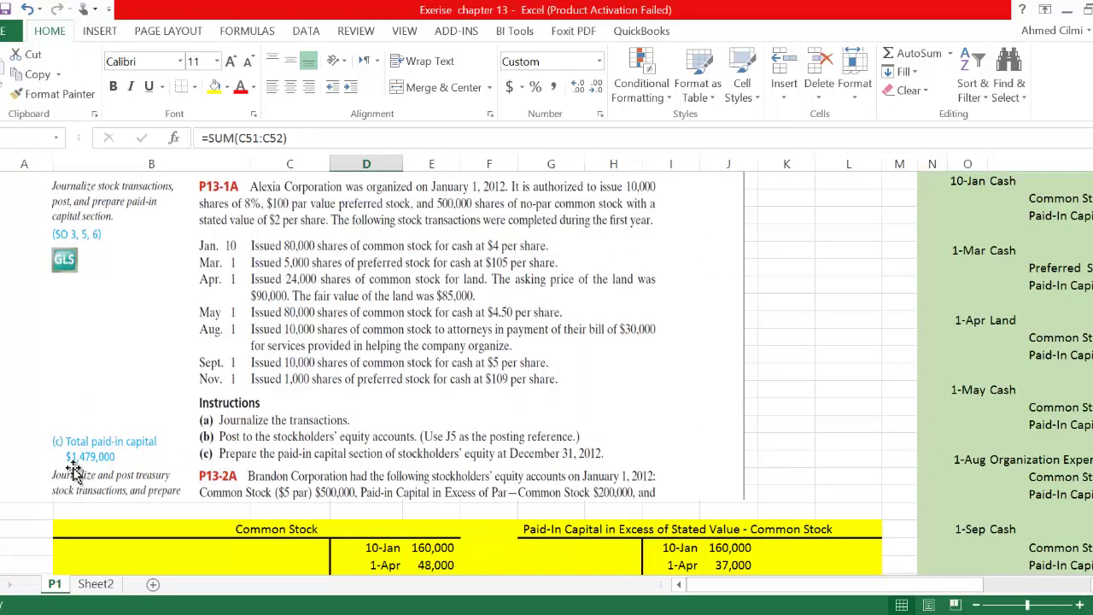
{"action": "scroll", "coordinate": [291, 445], "scroll_direction": "down", "scroll_amount": 12}
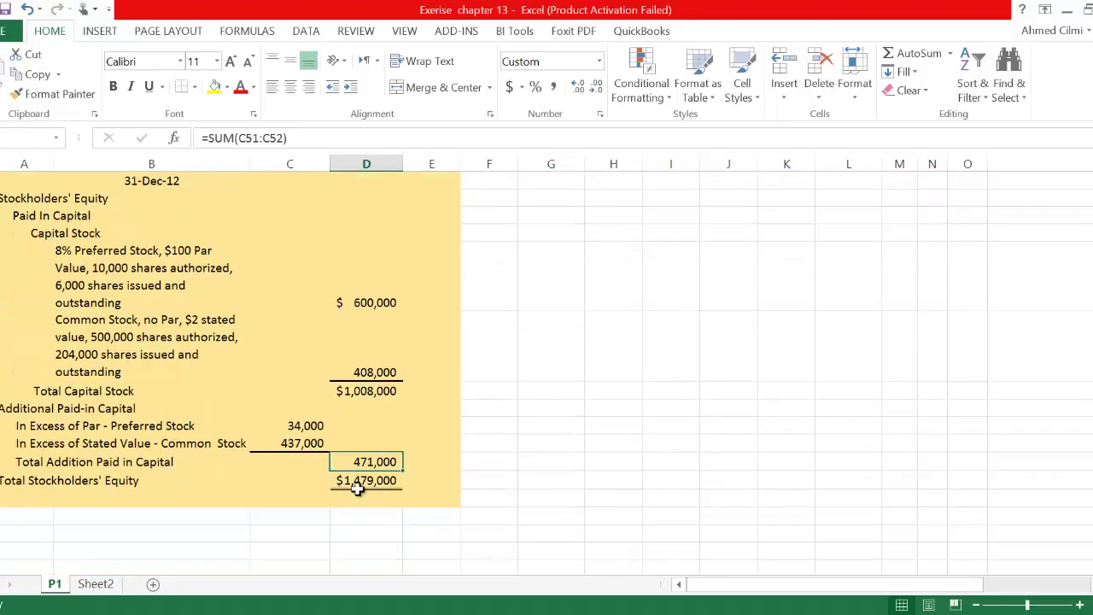
{"action": "scroll", "coordinate": [378, 478], "scroll_direction": "up", "scroll_amount": 7}
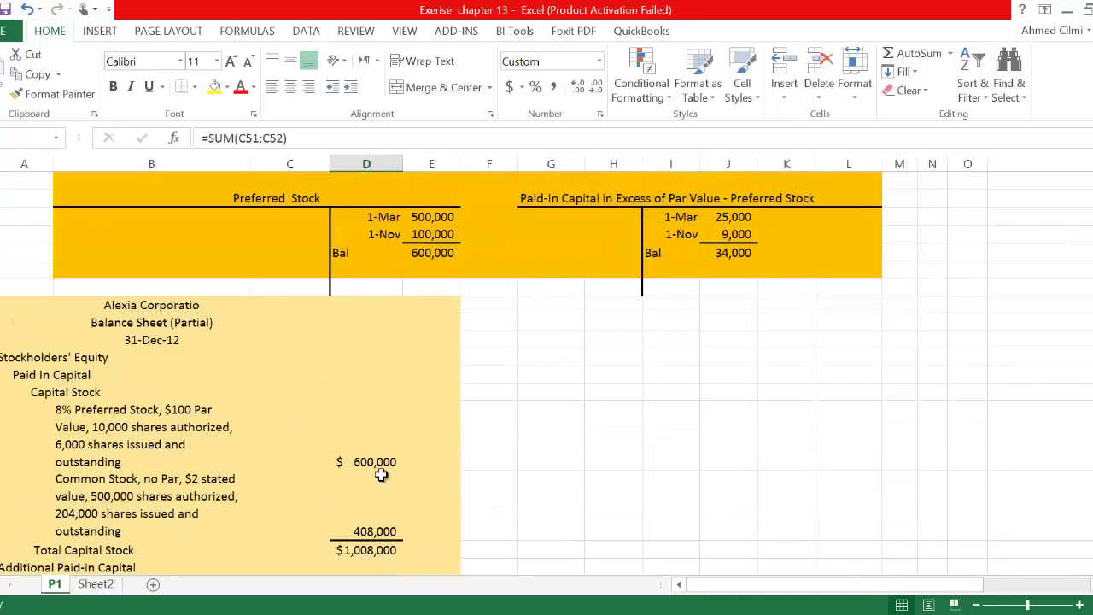